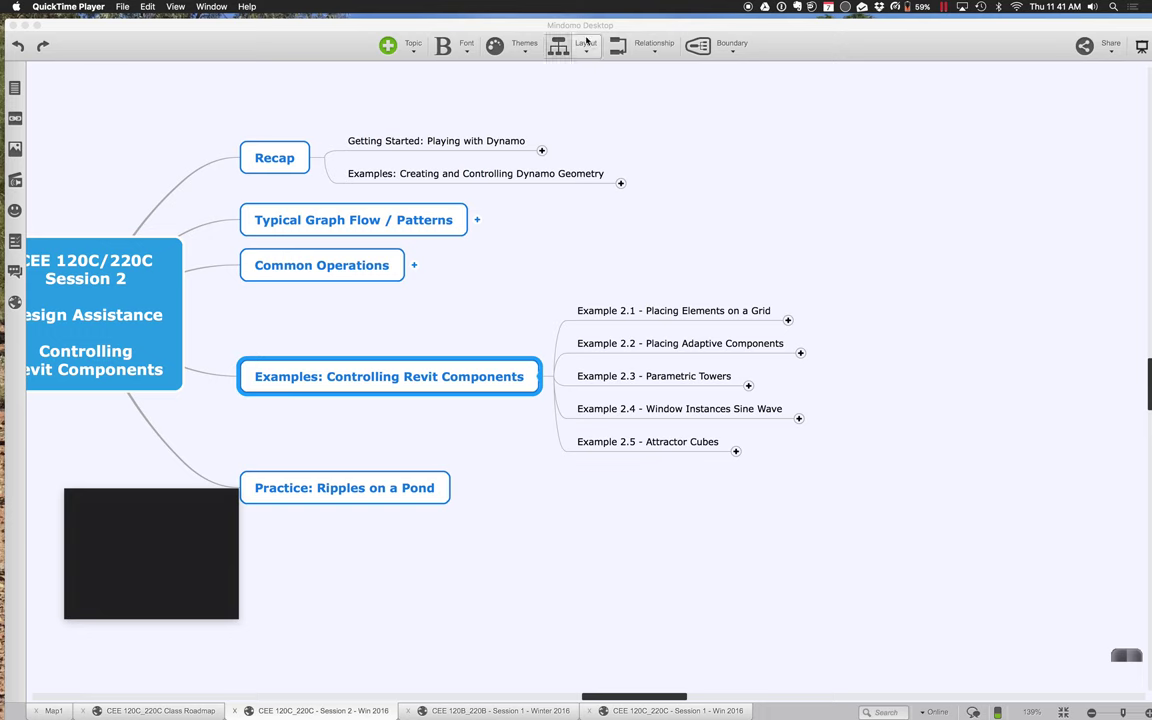
Expand the mind map topic "Example 2.1 - Placing Elements on a Grid" to show all of its subtopics
left_click(789, 321)
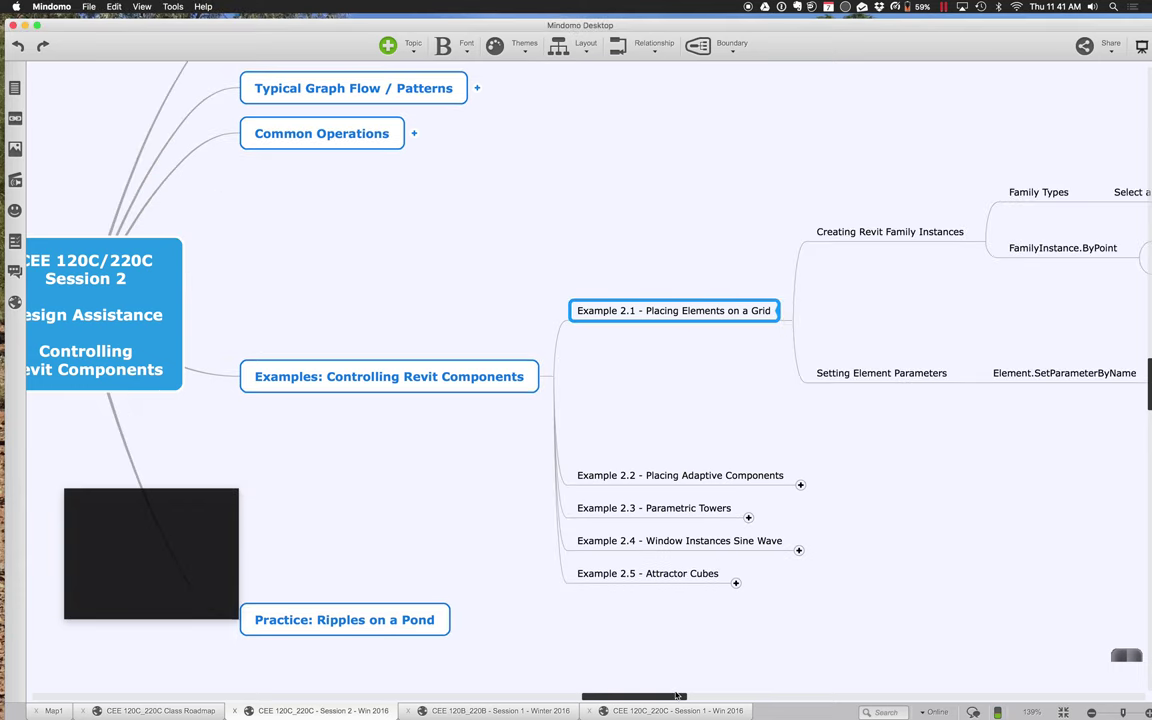
left_click_drag(673, 697, 469, 690)
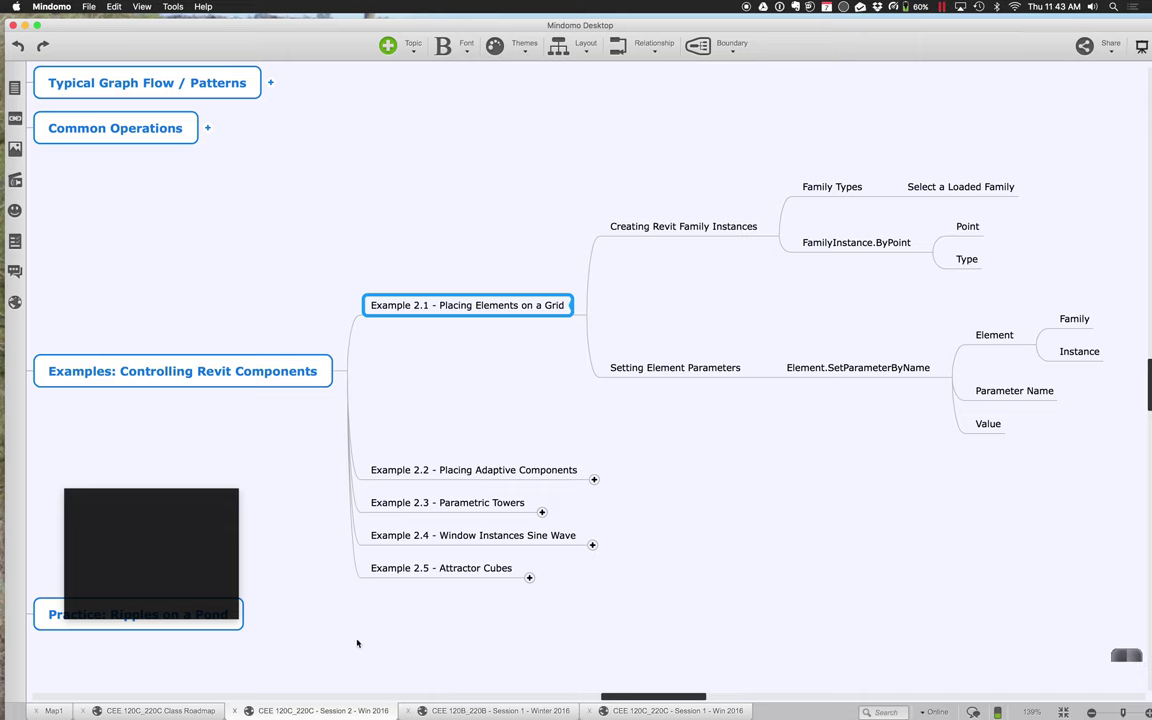
Open the Ink2Go annotation toolbar and move it and the webcam preview clear of the Example 2.1 and 2.2 topics
left_click(99, 572)
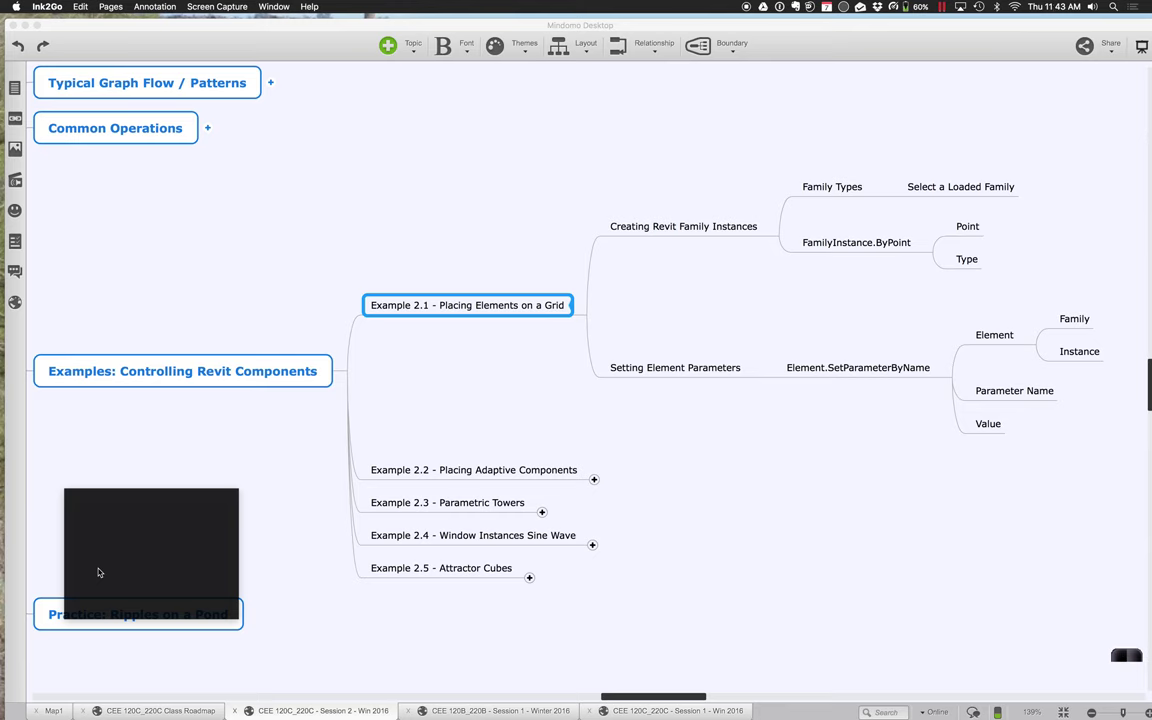
mouse_move(740, 700)
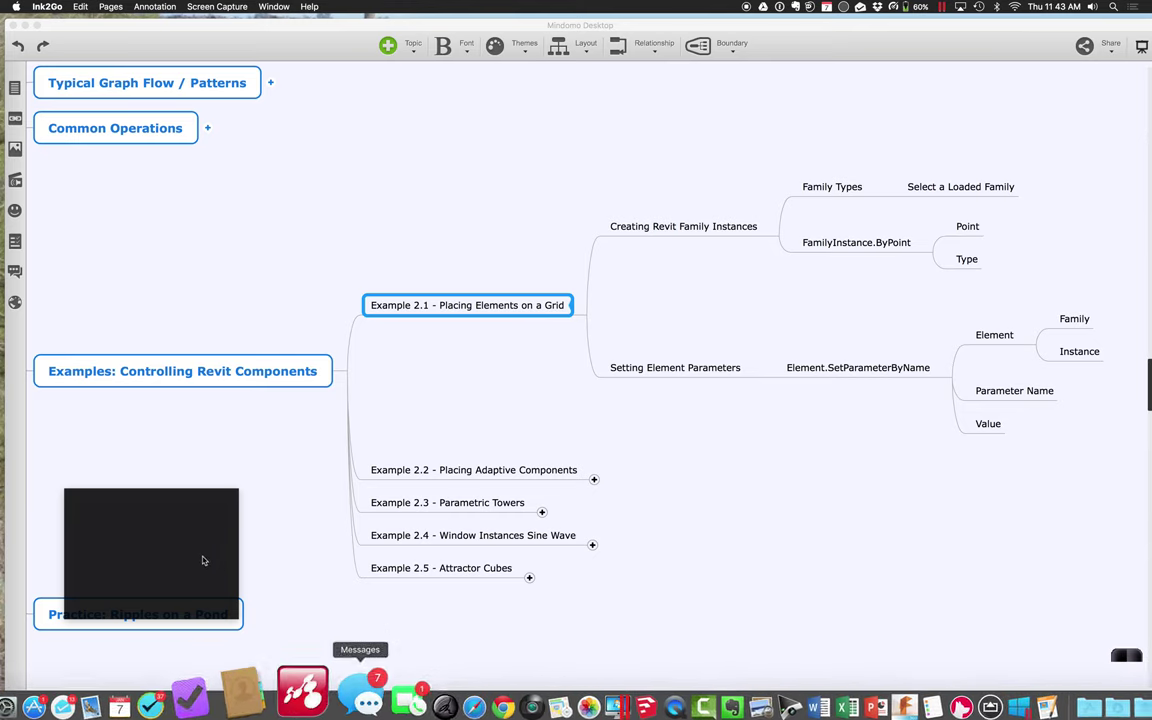
left_click_drag(157, 543, 420, 607)
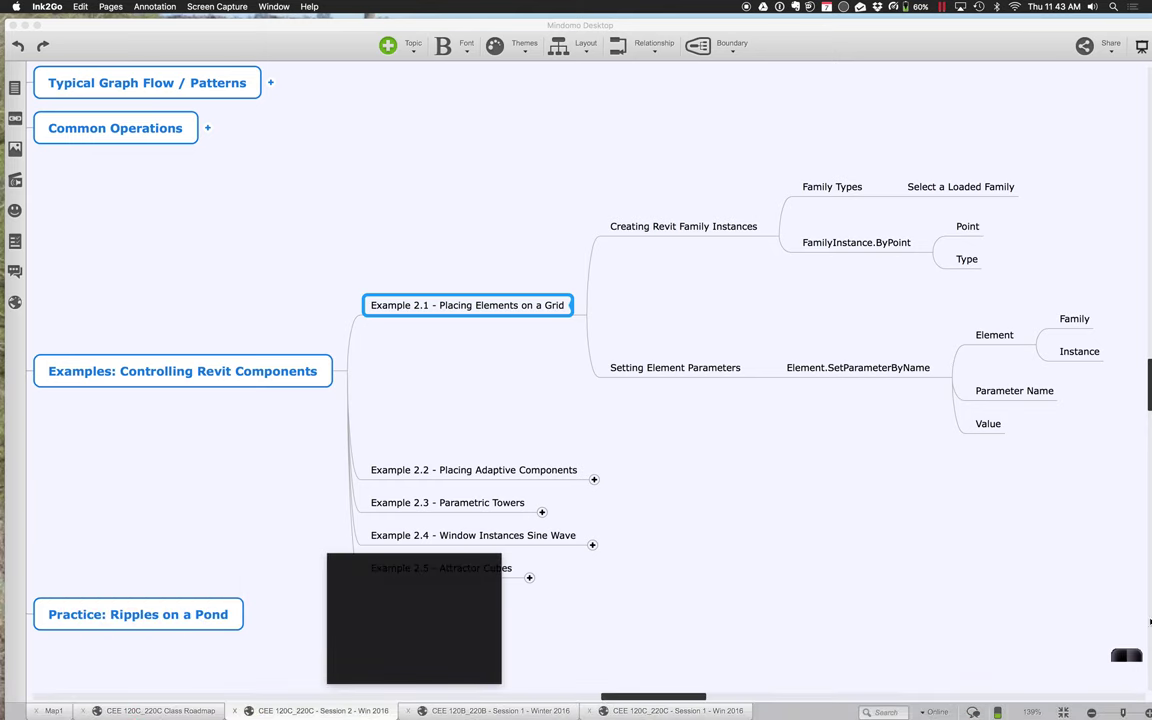
left_click(1125, 656)
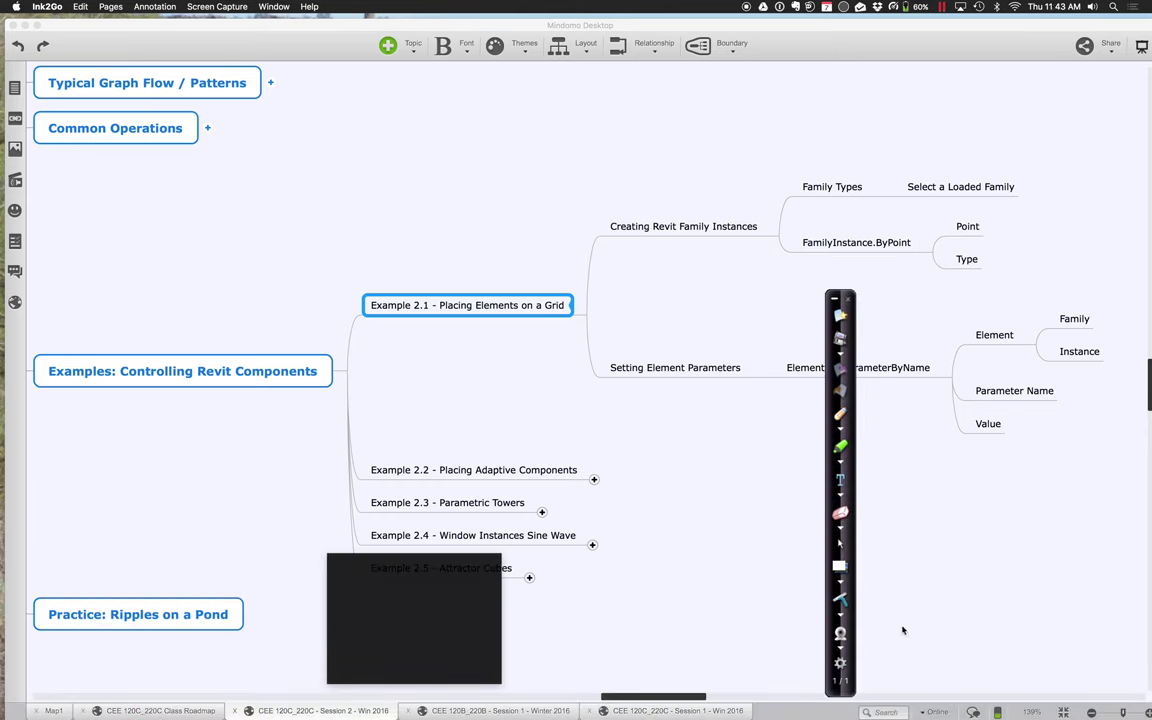
left_click(842, 633)
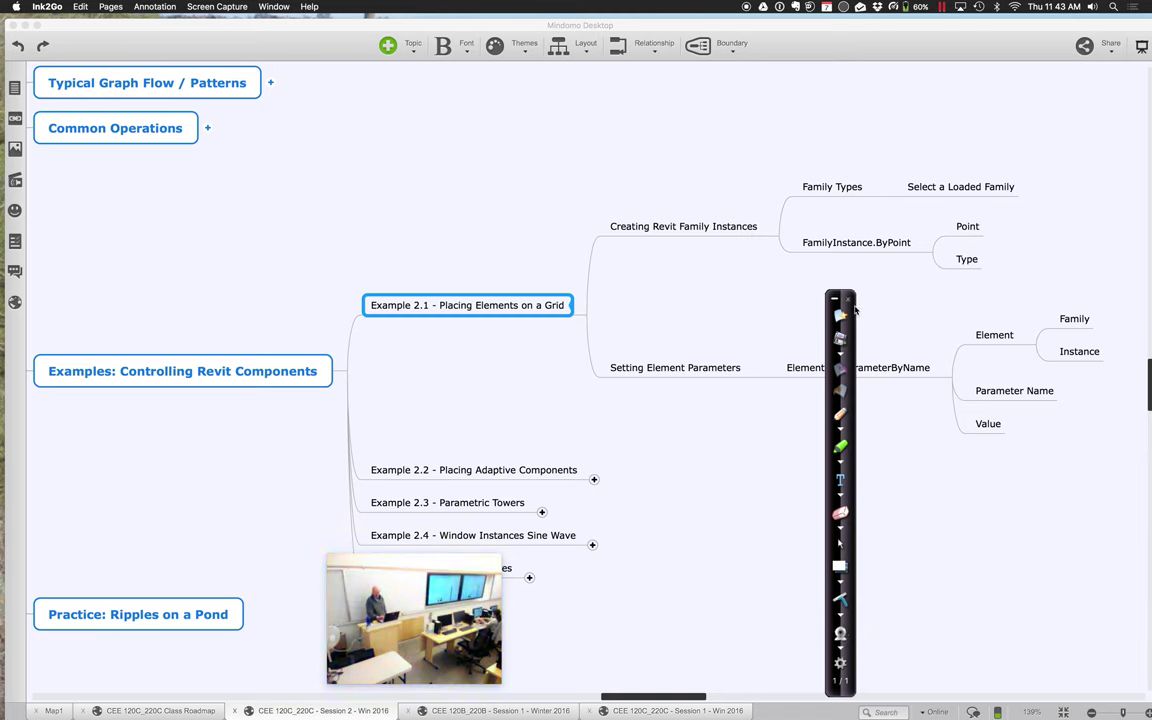
left_click_drag(855, 311, 1136, 318)
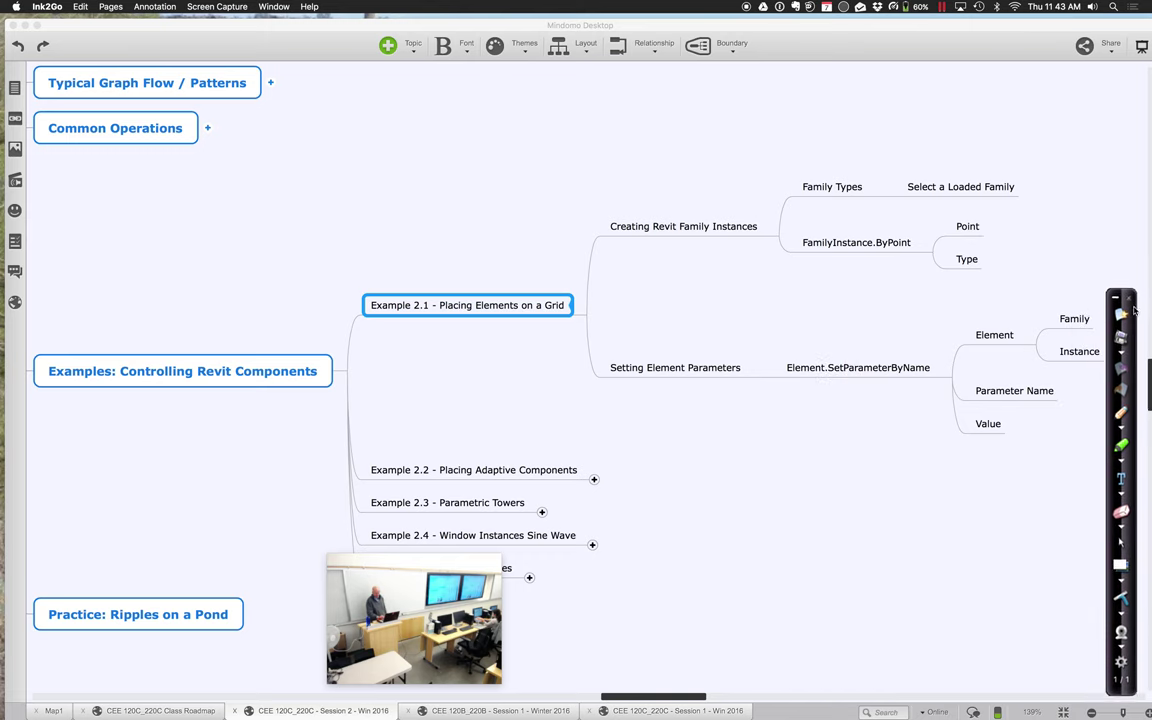
left_click_drag(421, 613, 133, 621)
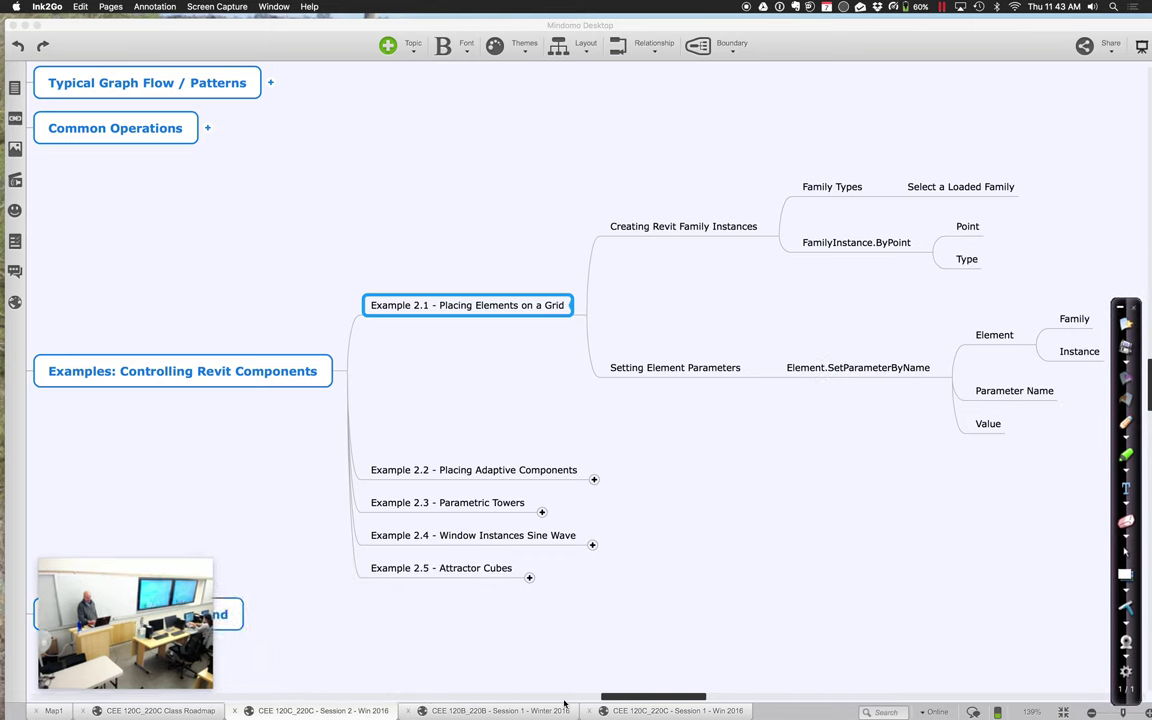
Switch to Logitech Camera Settings, zoom the webcam in to 1.66X and save the change
mouse_move(701, 714)
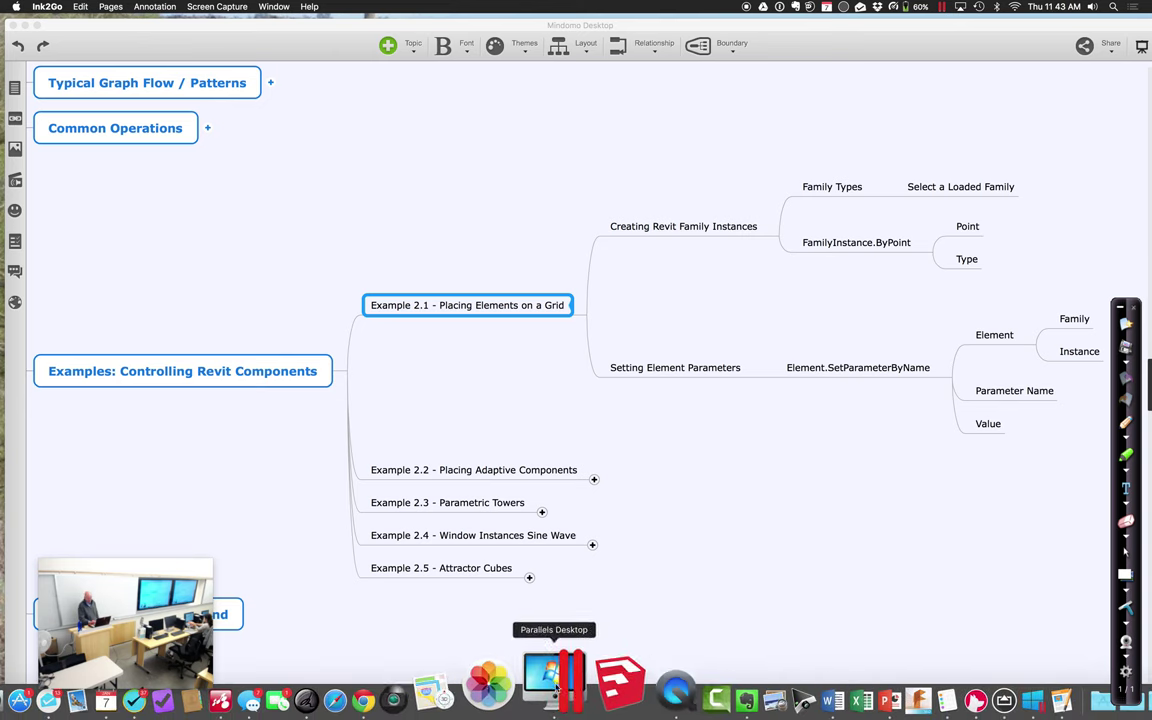
left_click(470, 679)
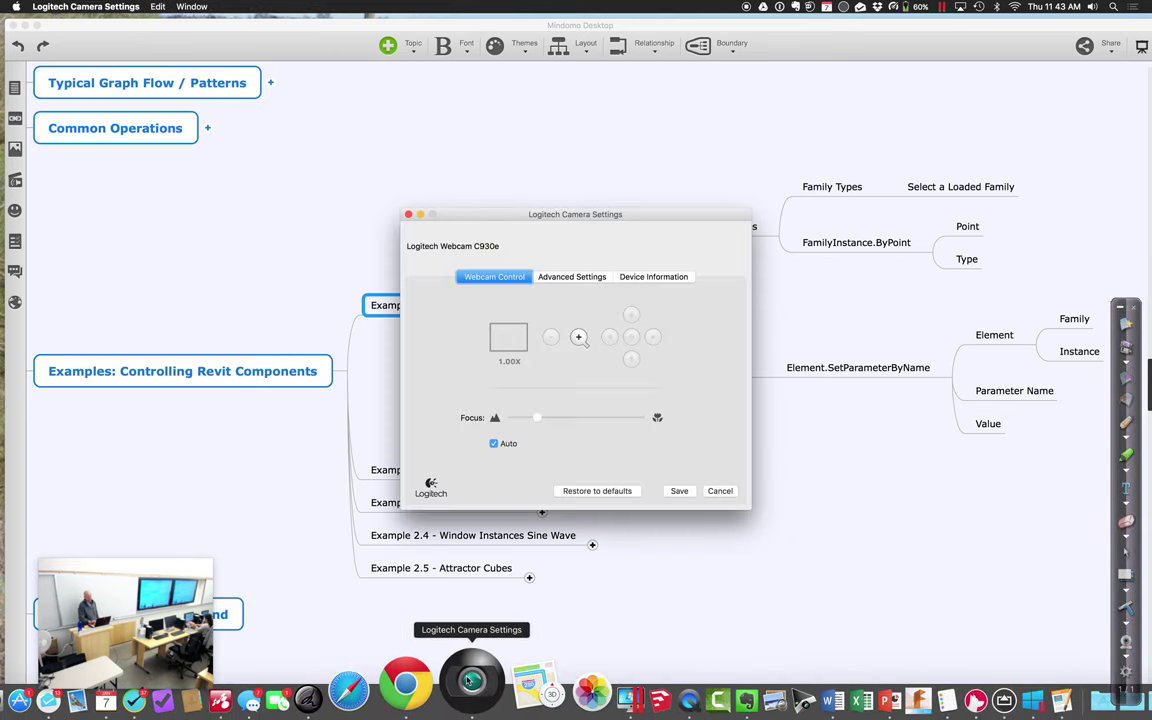
left_click(580, 336)
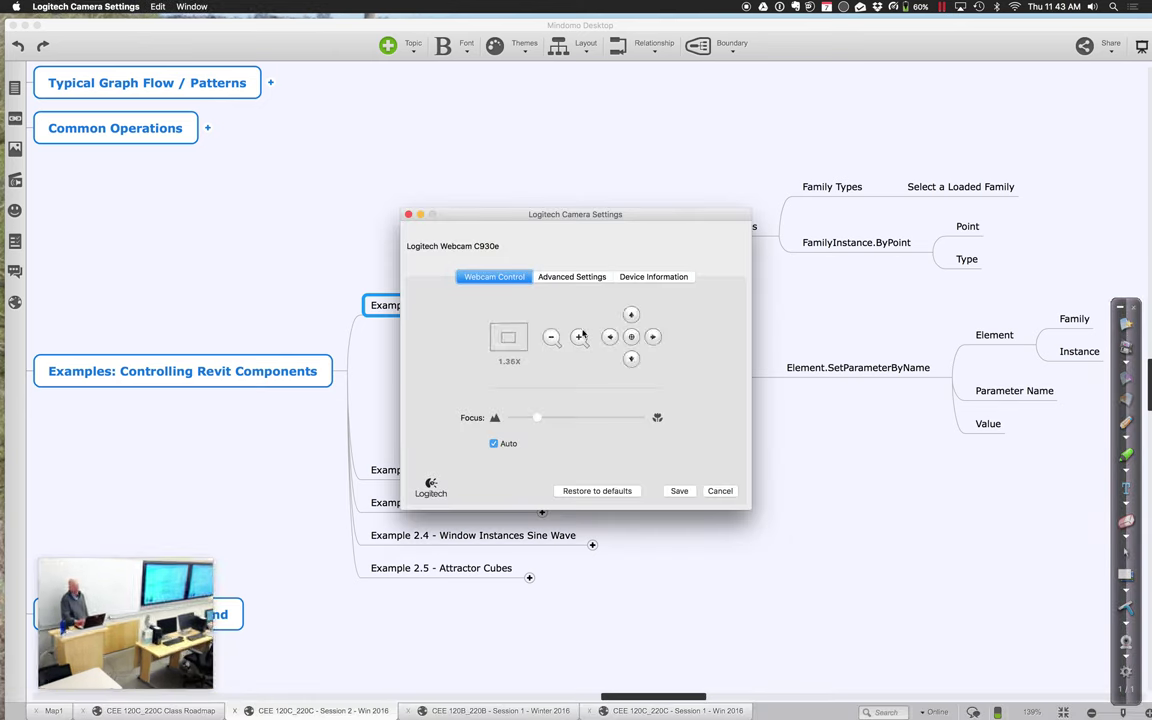
left_click(580, 336)
left_click(580, 336)
left_click(580, 336)
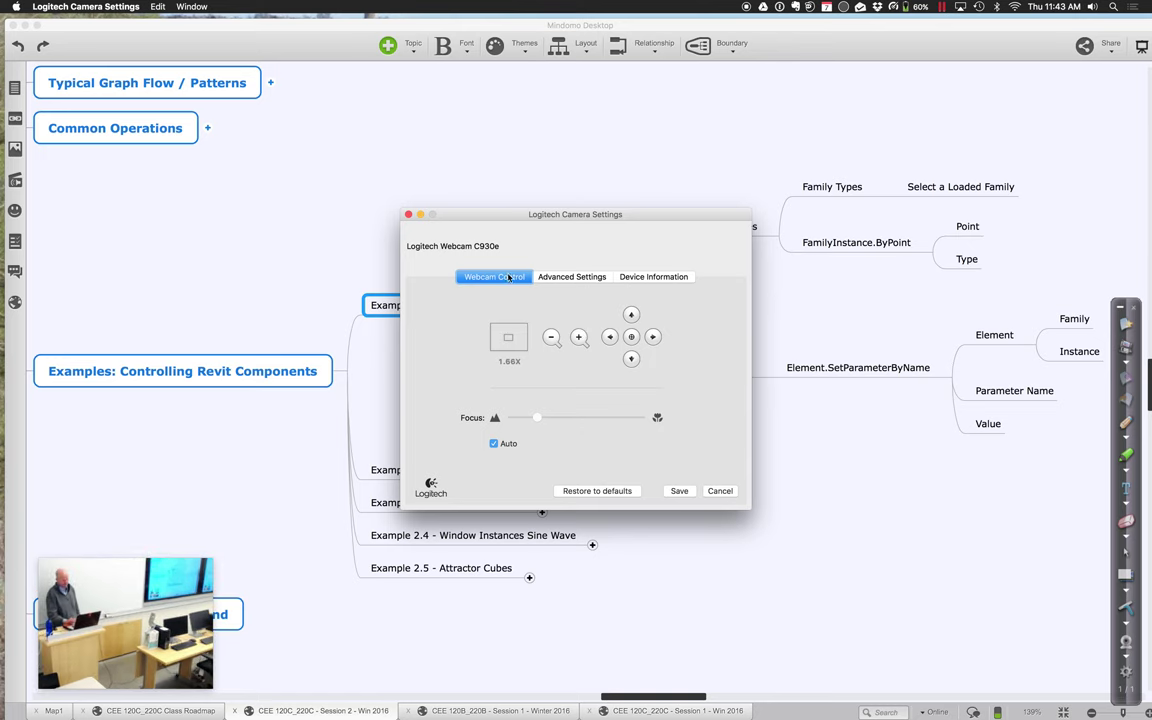
left_click(408, 216)
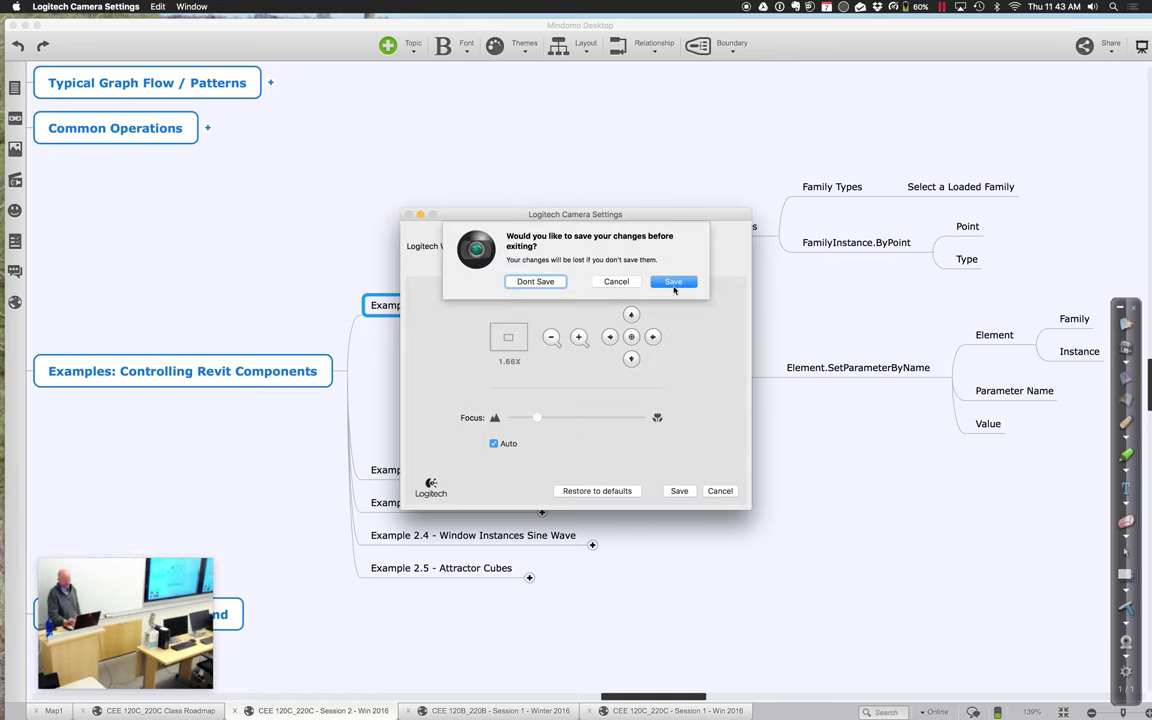
left_click(684, 282)
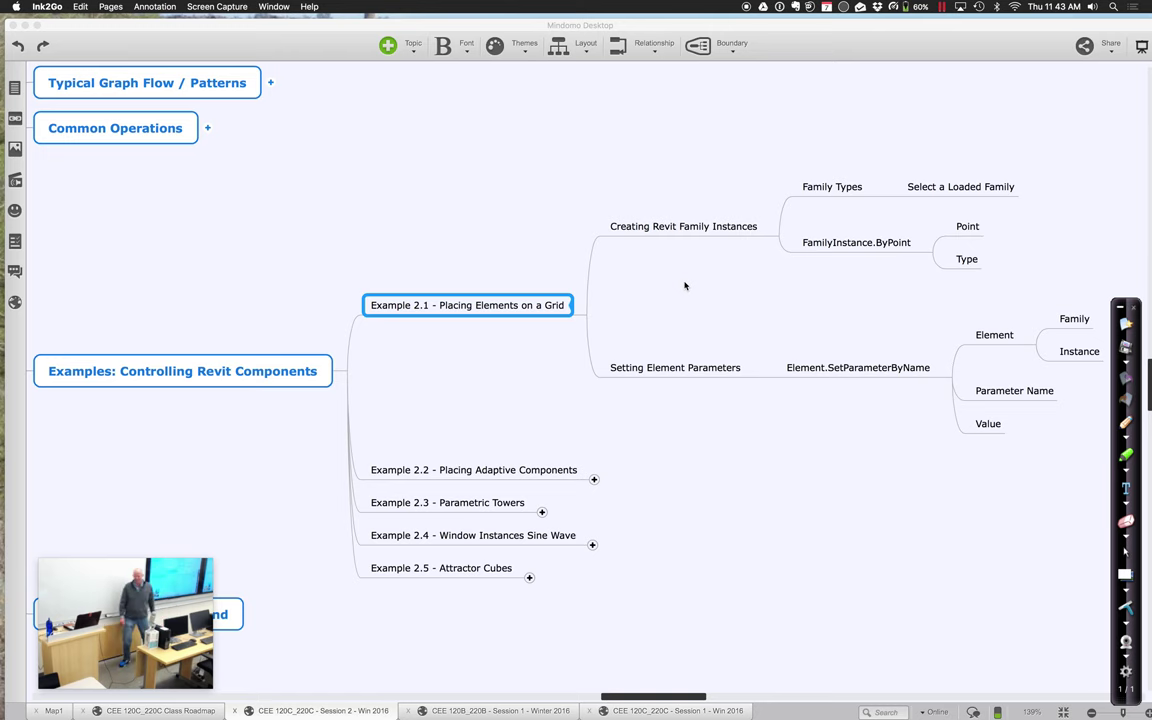
Expand the mind map topic "Example 2.2 - Placing Adaptive Components" to show all of its subtopics
left_click(594, 482)
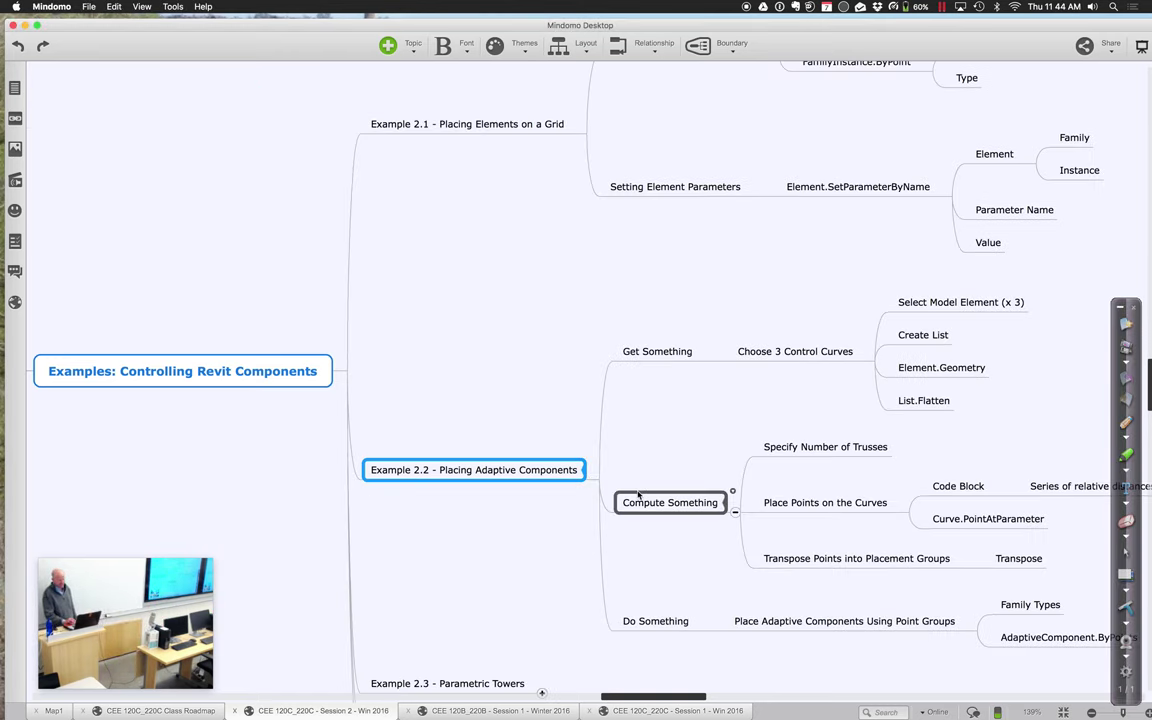
mouse_move(659, 697)
left_mouse_down()
mouse_move(638, 697)
mouse_move(677, 698)
left_mouse_up()
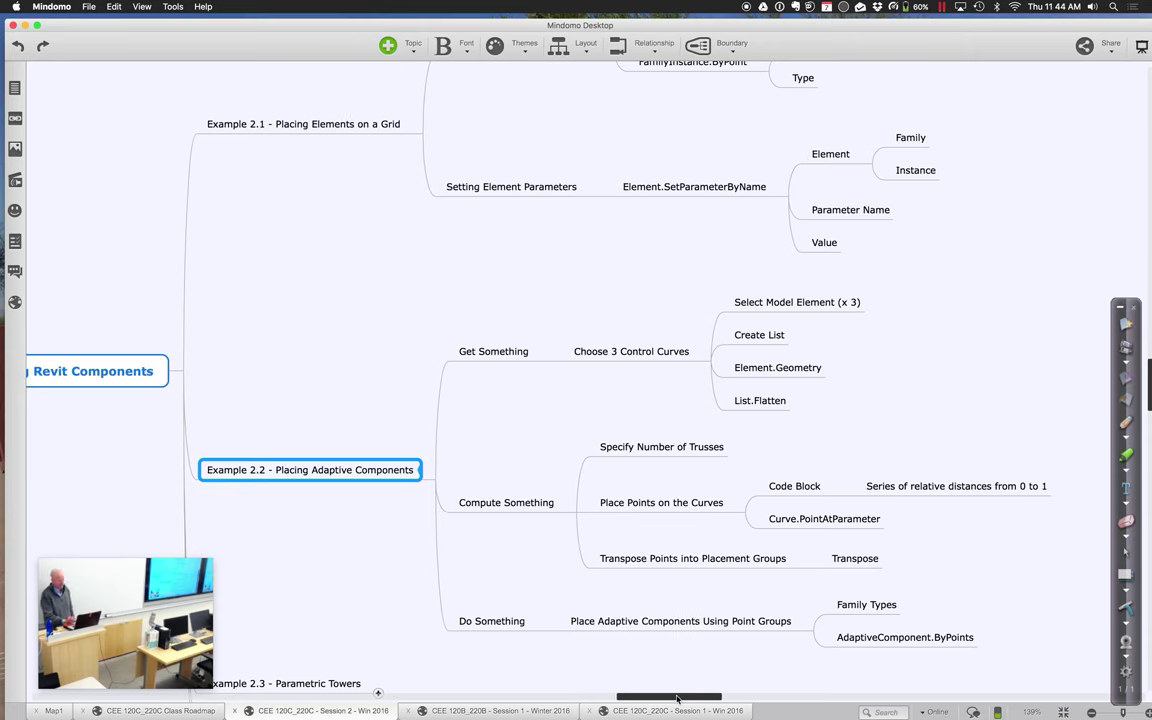
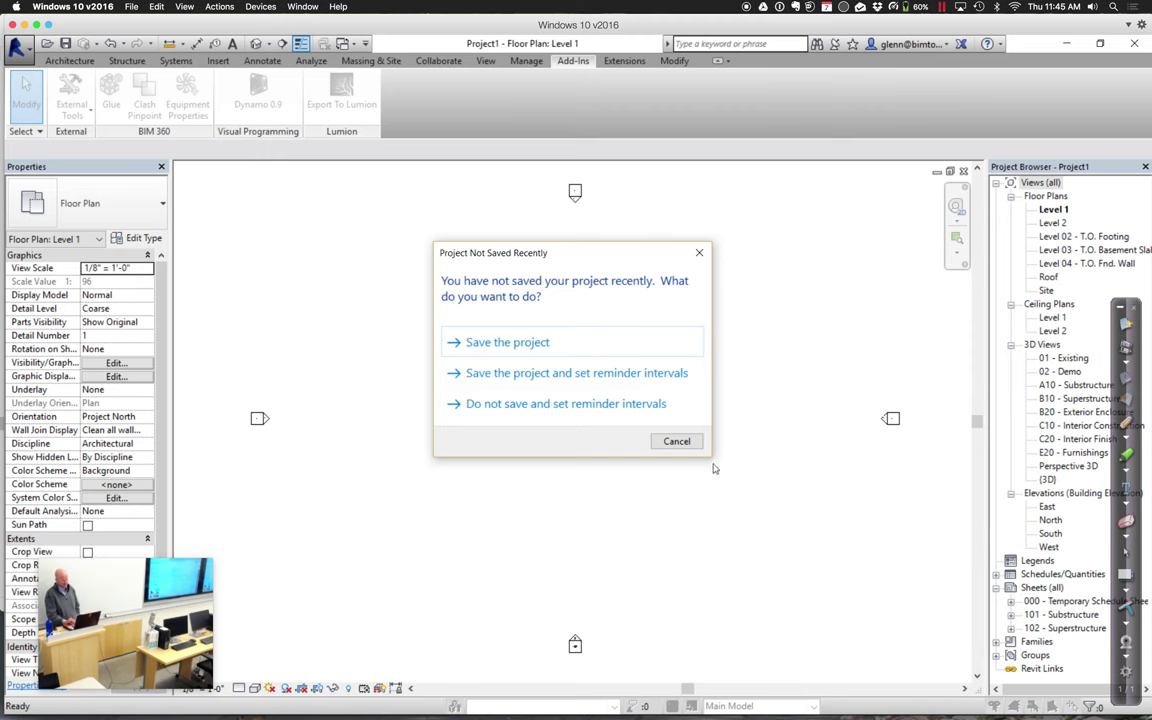
In Revit, dismiss the save reminder and open the project "Example 2.2 - Placing Adaptive Components" from its folder under Session 2 - Dynamo Examples
left_click(676, 441)
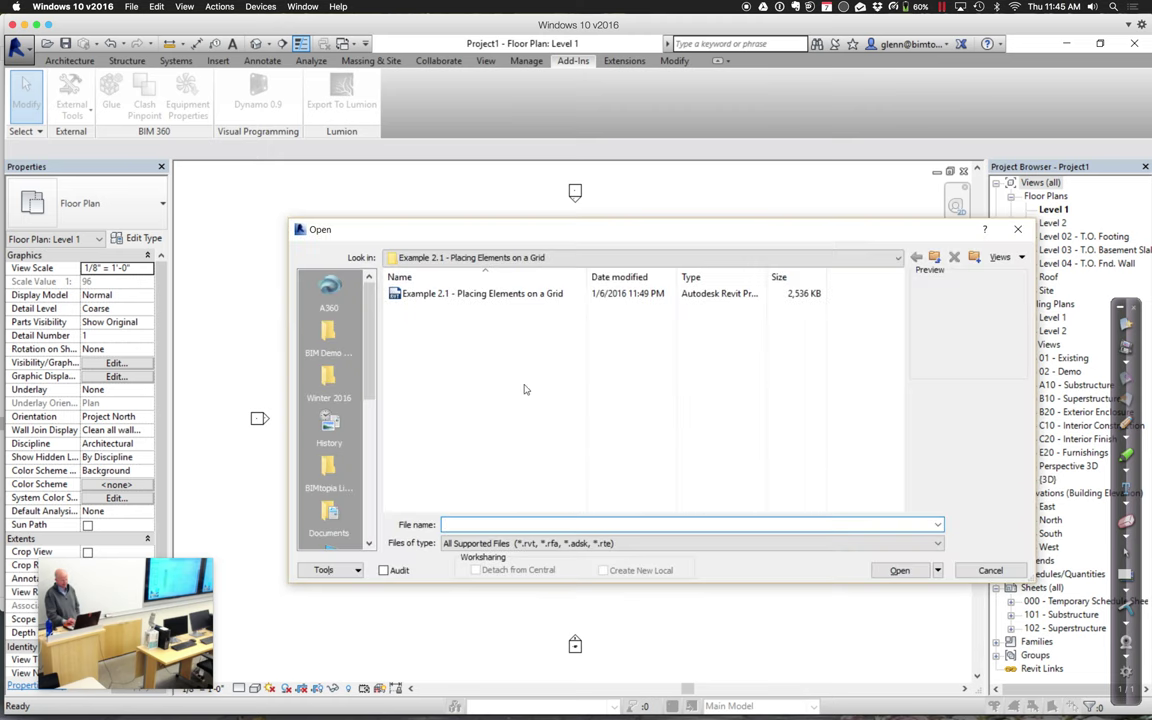
left_click(512, 257)
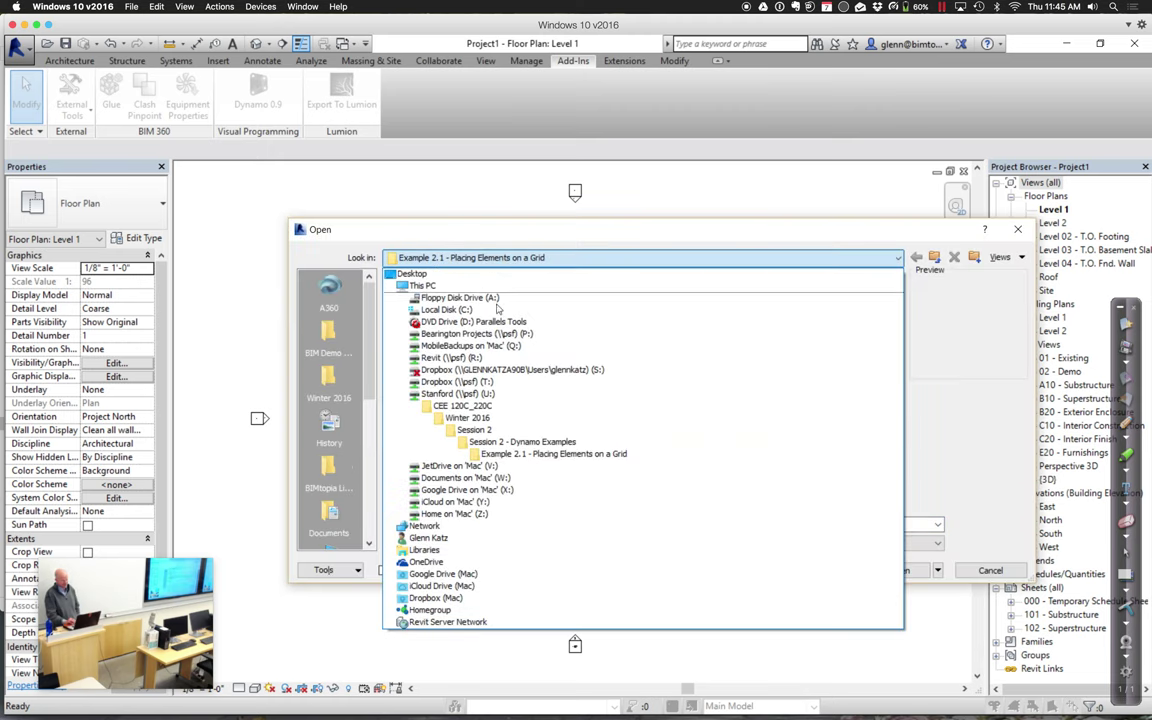
left_click(510, 441)
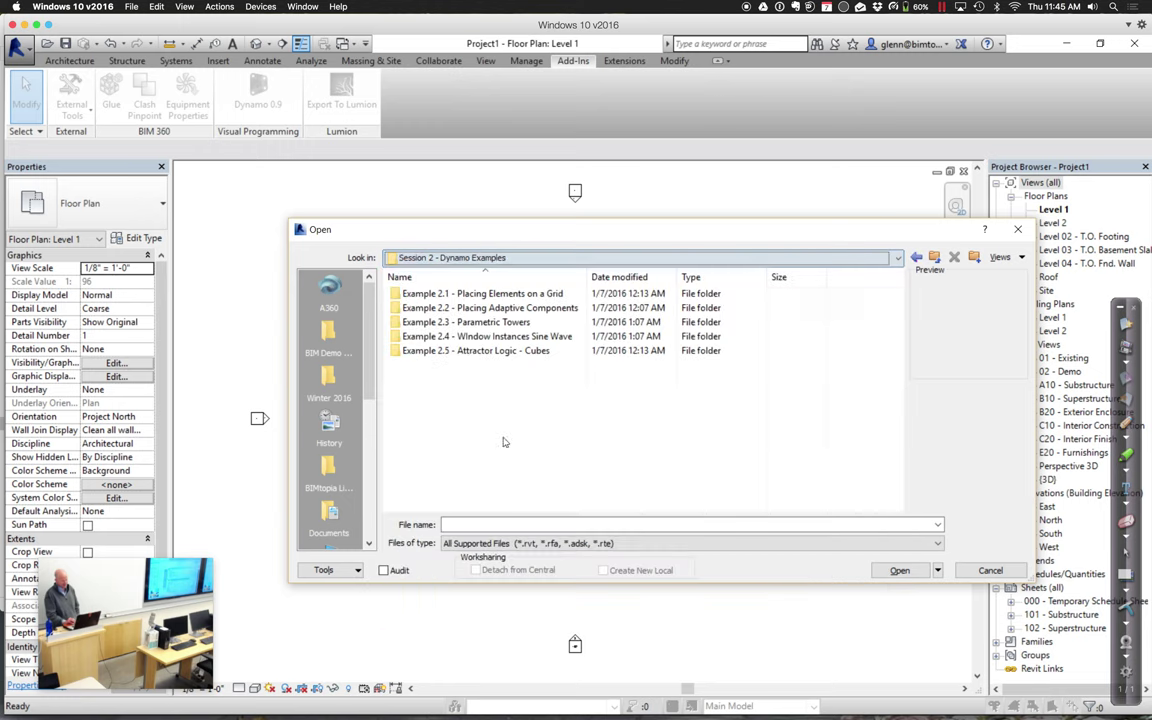
double_click(454, 314)
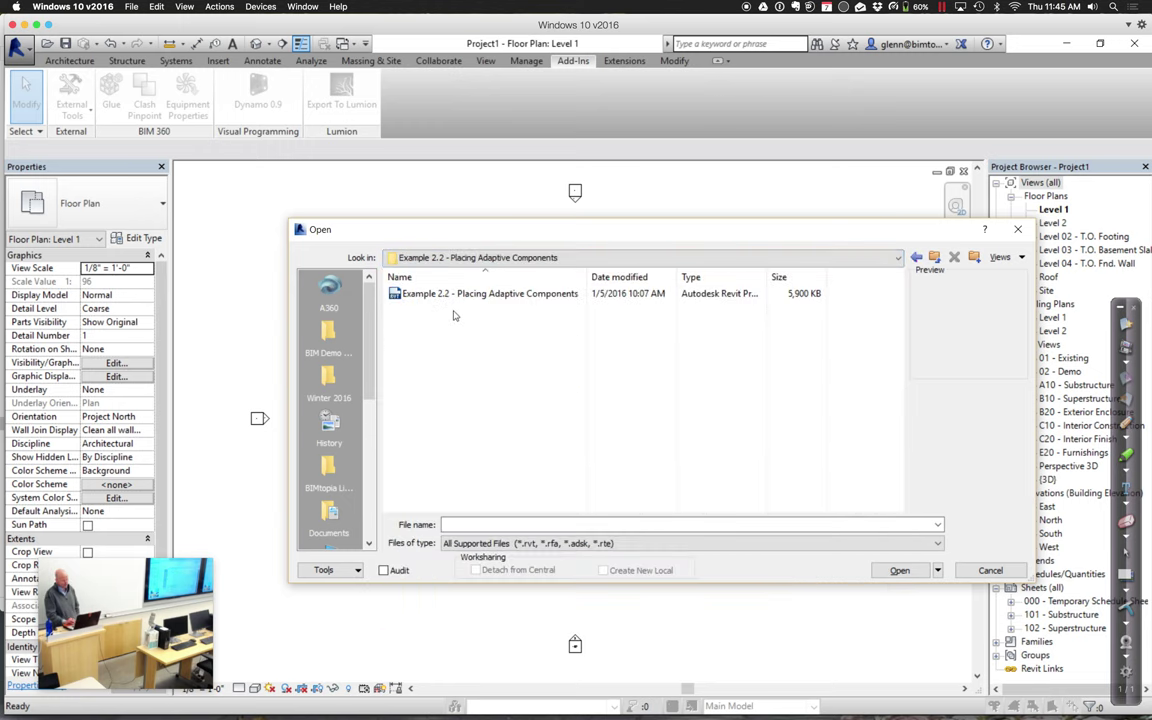
double_click(450, 293)
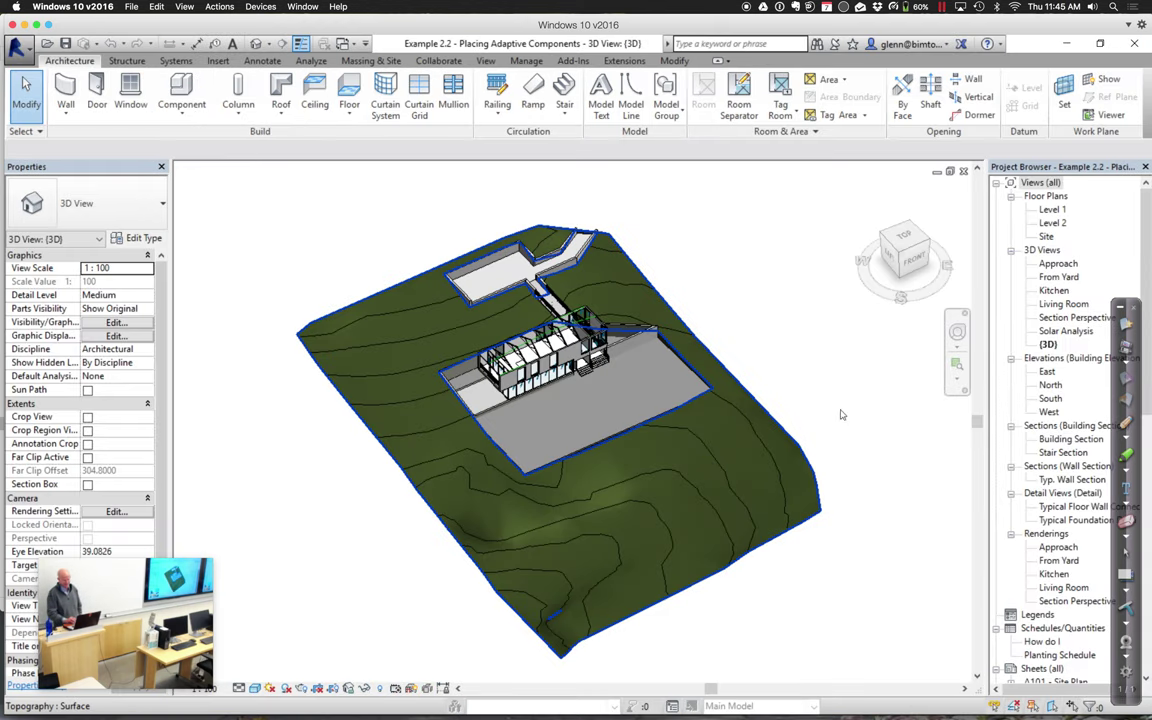
Examine the trusses along the open roof of the house up close in the 3D view
left_click(958, 367)
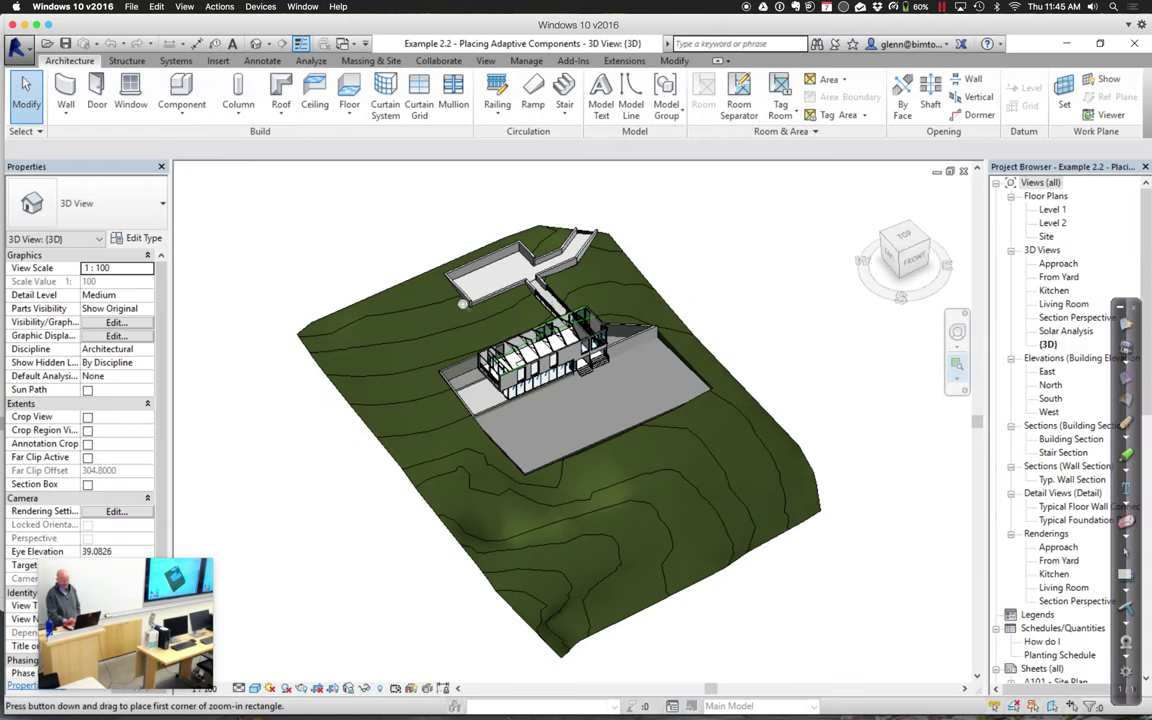
left_click_drag(483, 310, 590, 373)
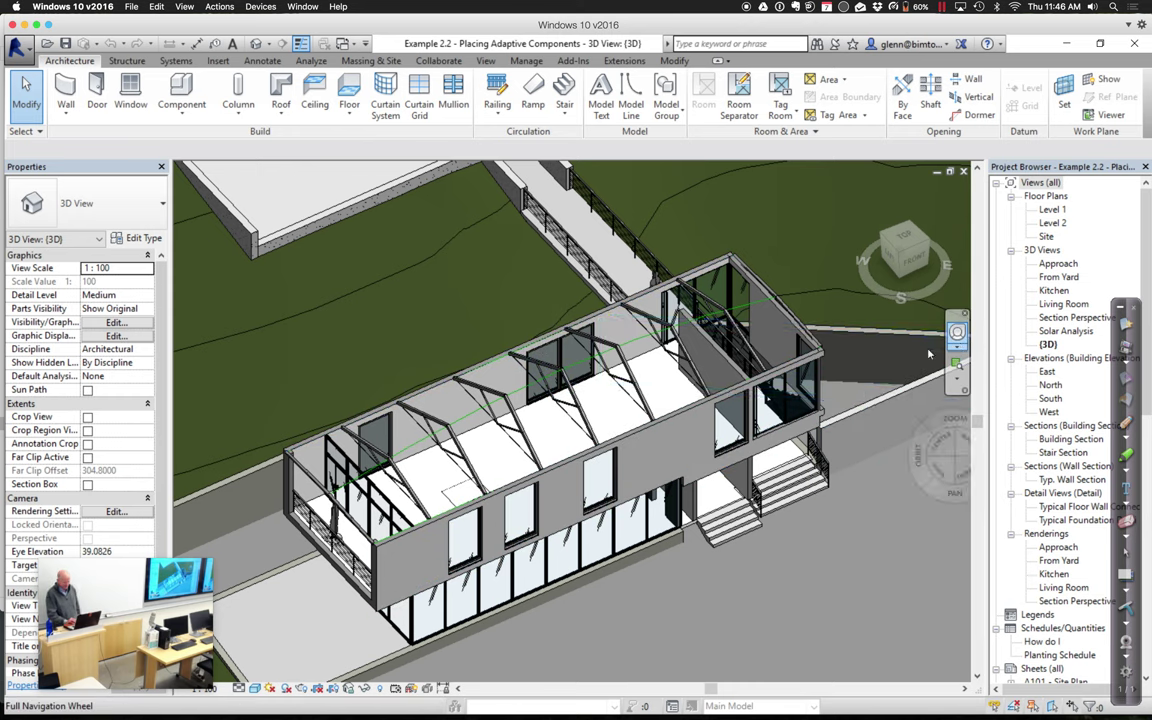
left_click(957, 332)
left_click_drag(798, 410, 860, 365)
left_click(956, 361)
left_click_drag(264, 427, 798, 578)
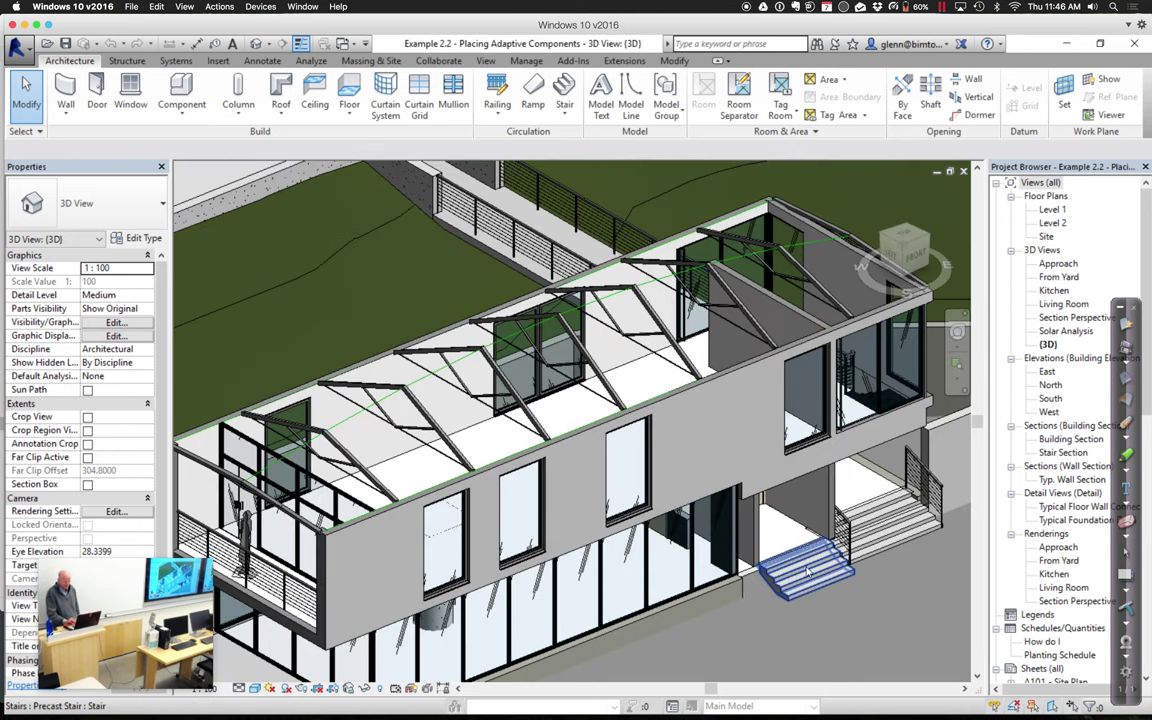
Trace the three control curves along the roof trusses with red pen strokes, and clear the markings
left_click(1122, 440)
left_click(1111, 478)
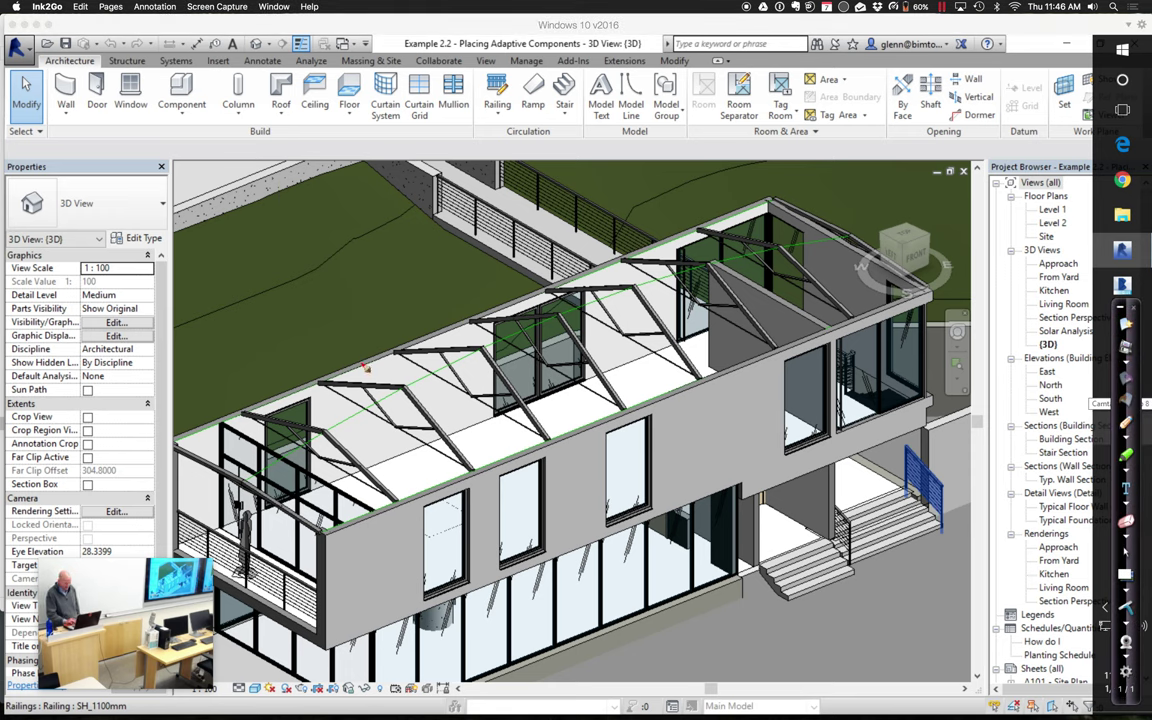
left_click_drag(446, 332, 229, 413)
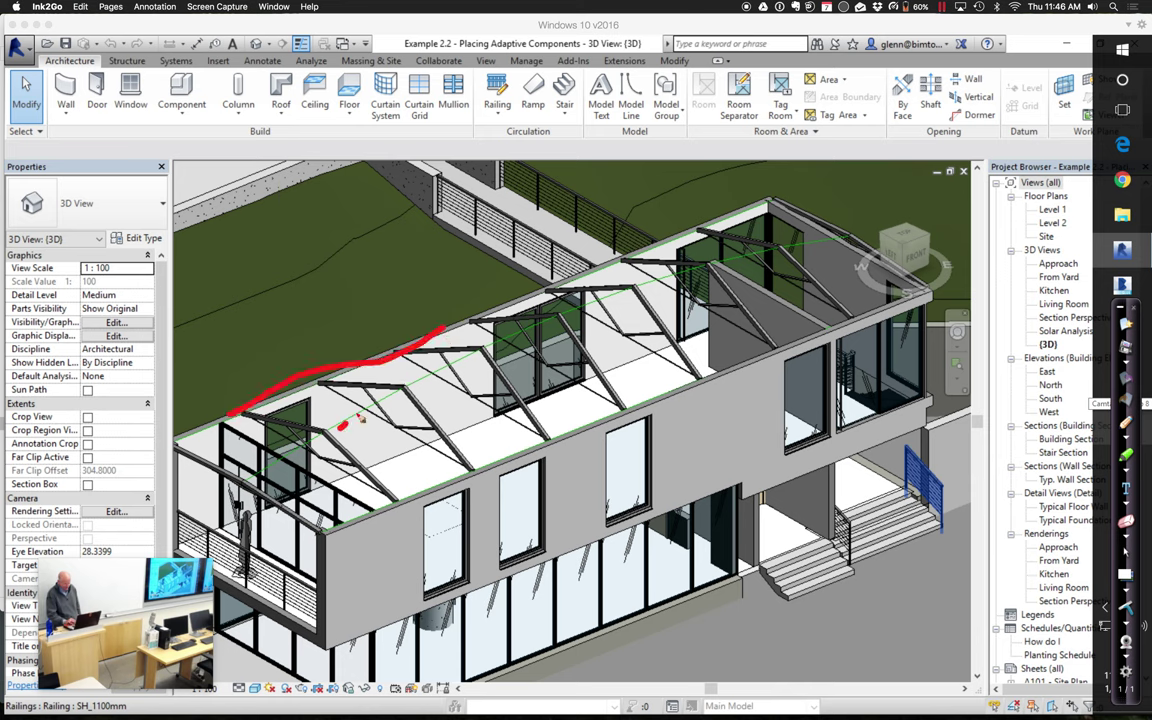
left_click_drag(432, 385, 525, 334)
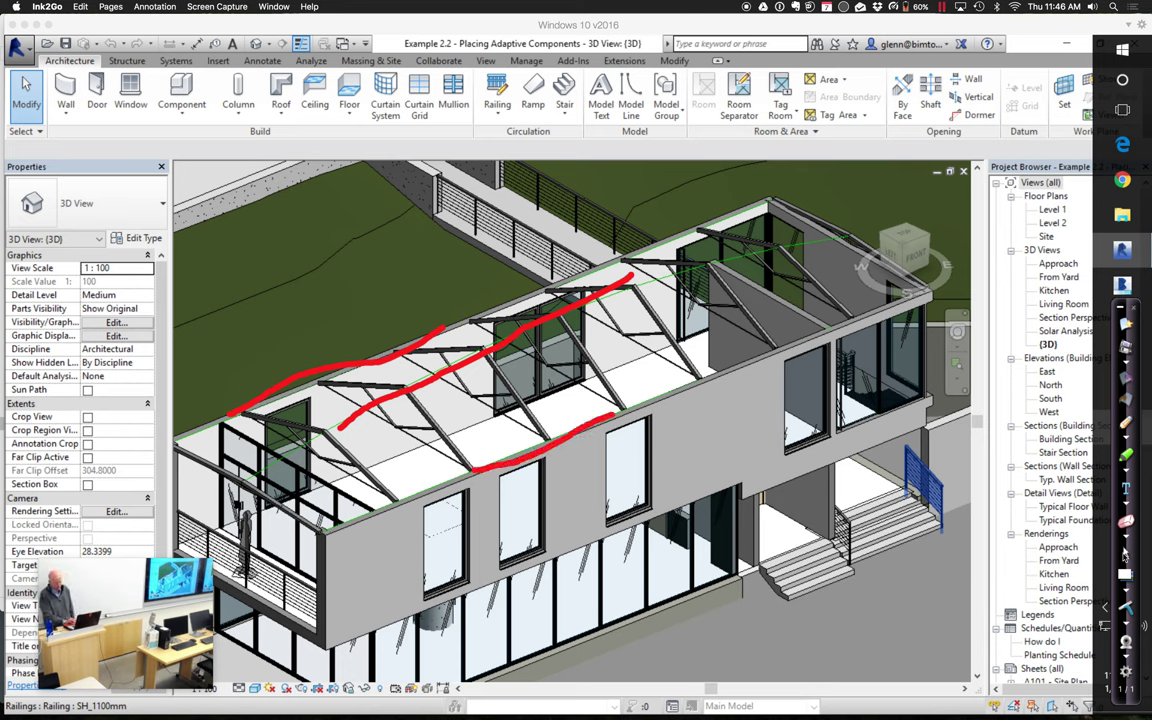
left_click(1130, 603)
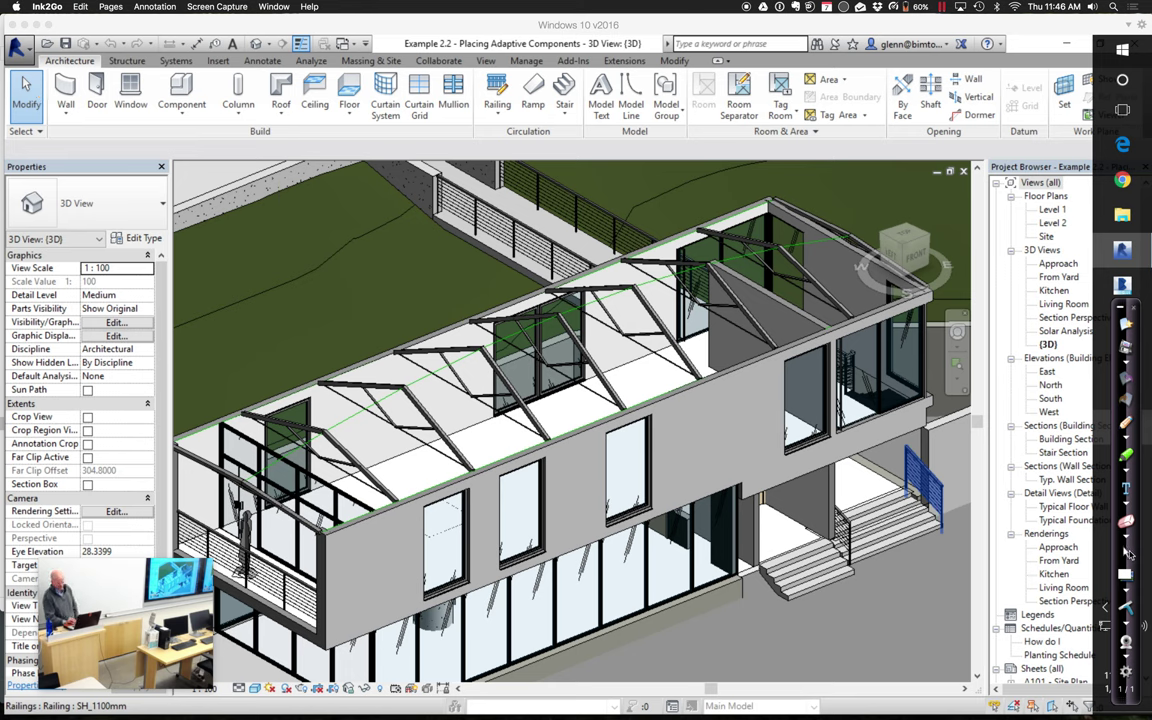
Reshape the middle control curve along the roof ridge by pulling its control point up above the trusses, and deselect it
left_click(660, 282)
left_click(660, 275)
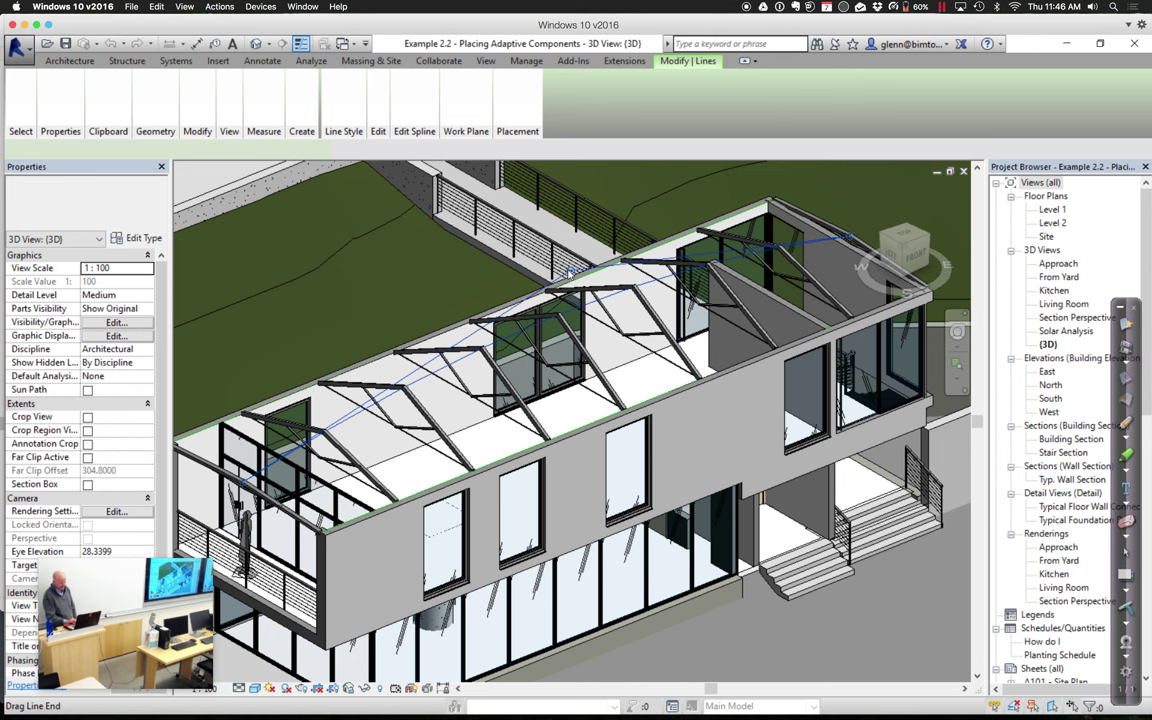
left_click_drag(565, 243, 545, 205)
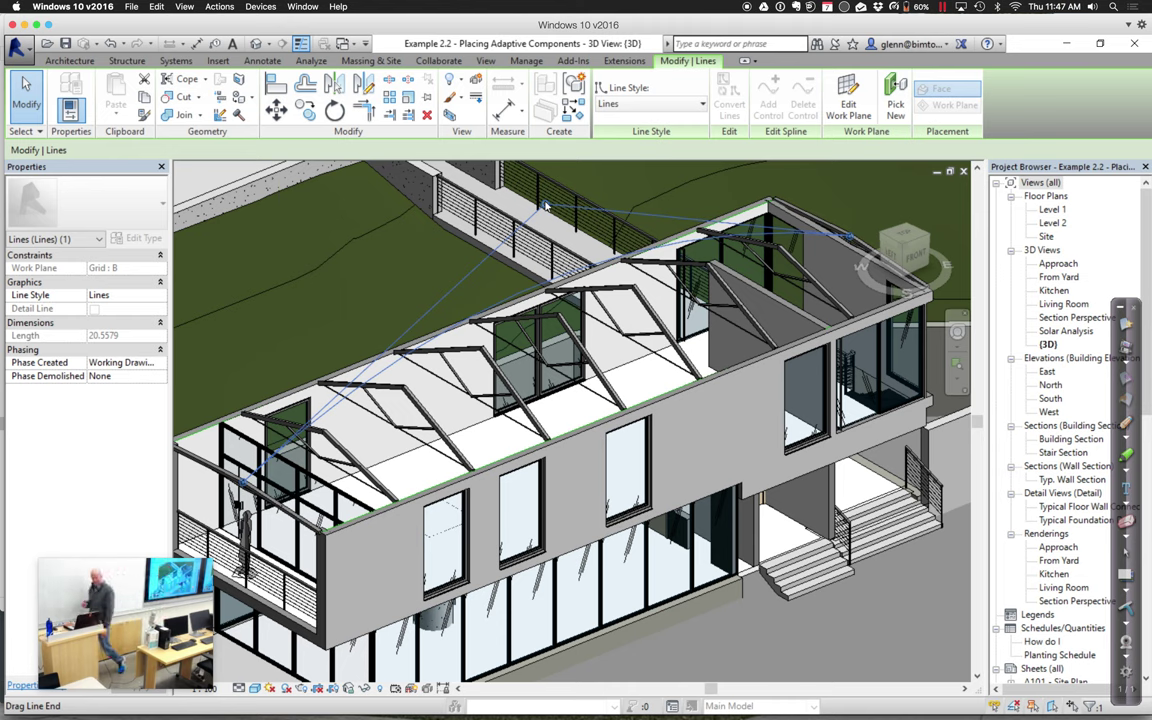
key("Escape")
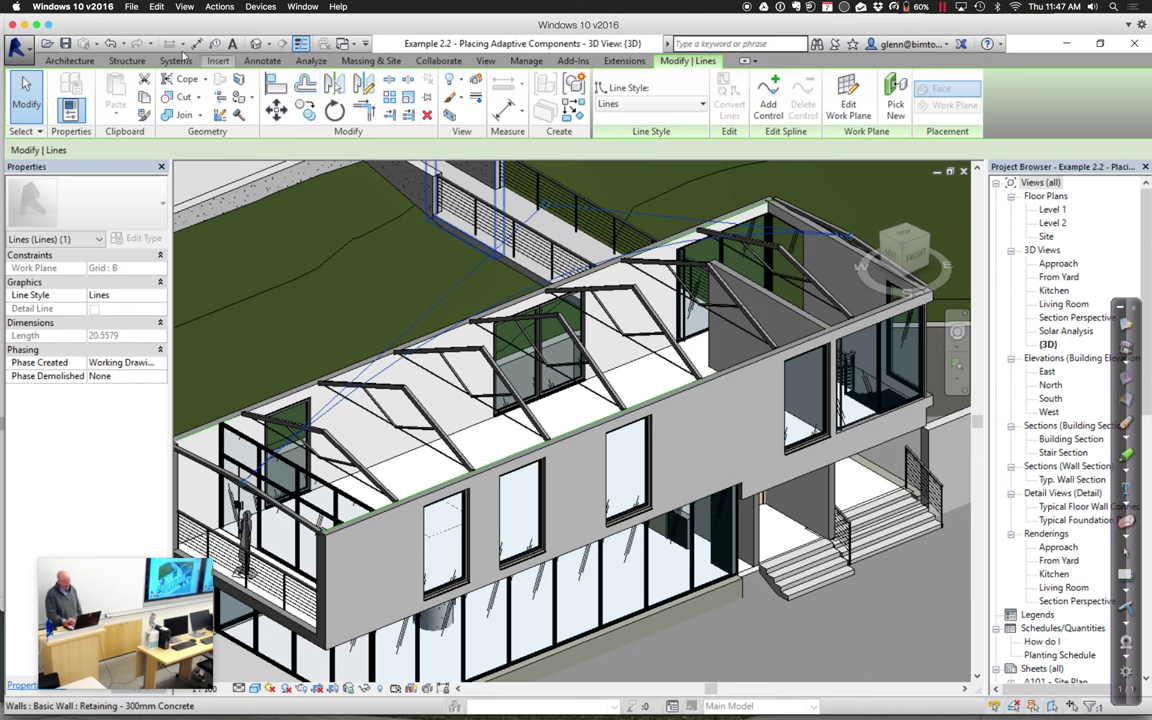
left_click(27, 88)
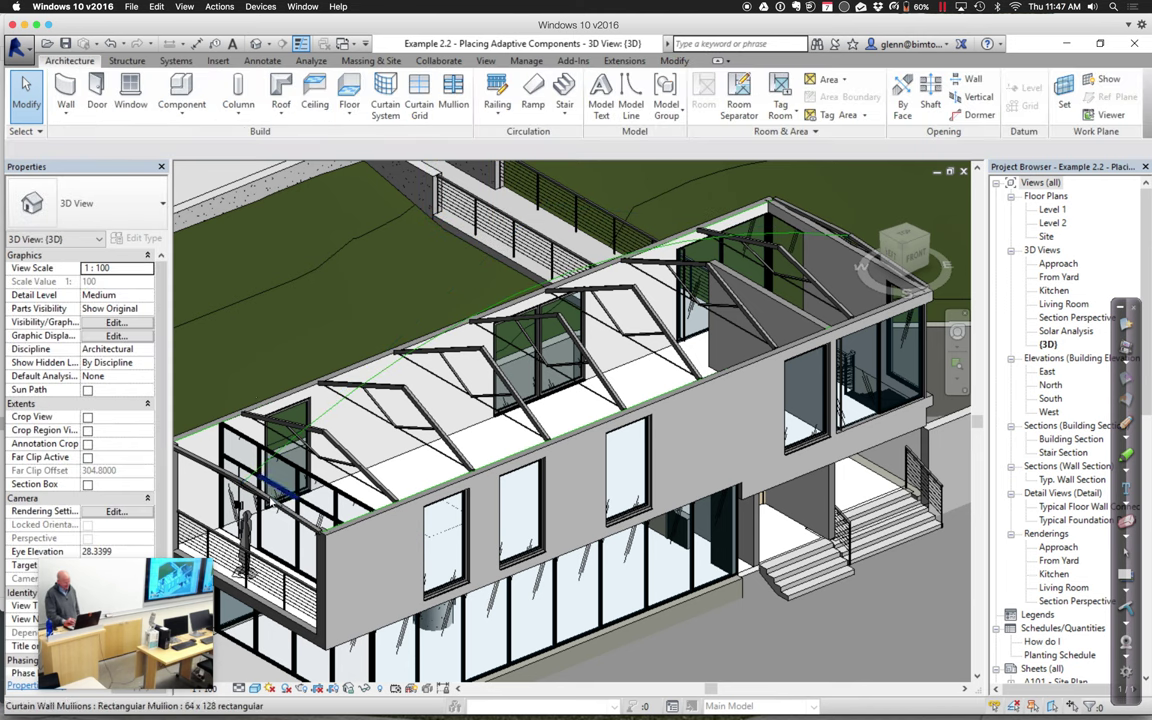
Select all 3PointAC_SquareTruss instances in the entire project and delete them from the roof
left_click(241, 448)
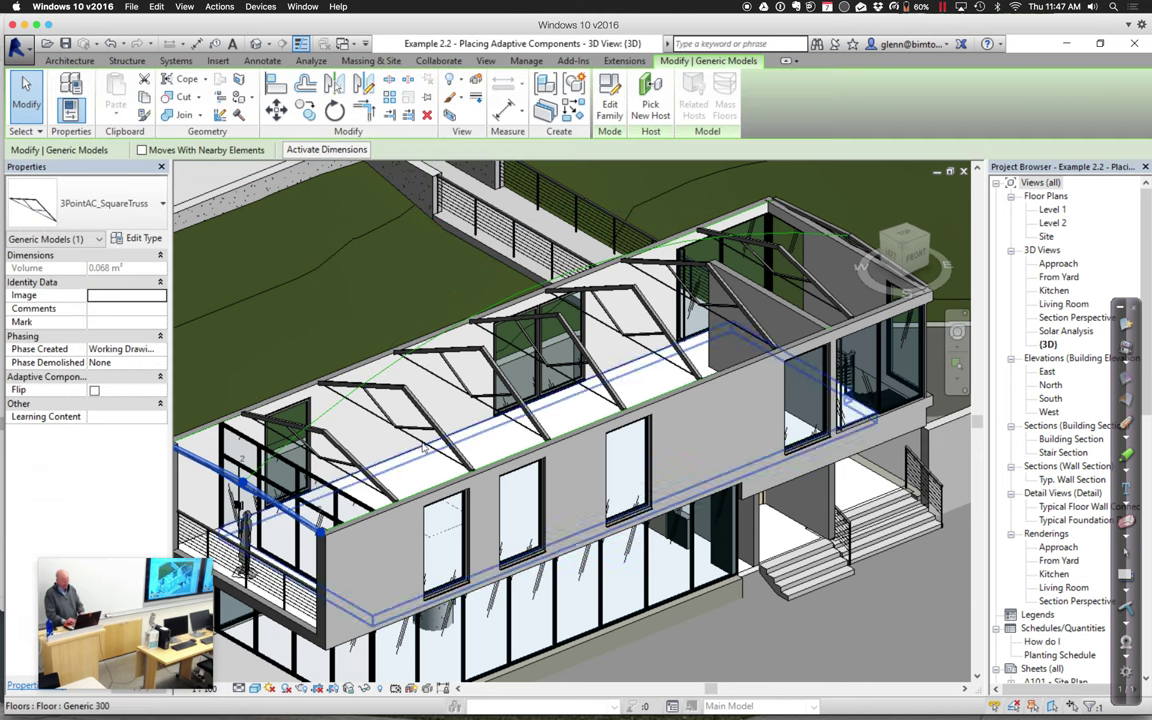
left_click(312, 402, "ctrl")
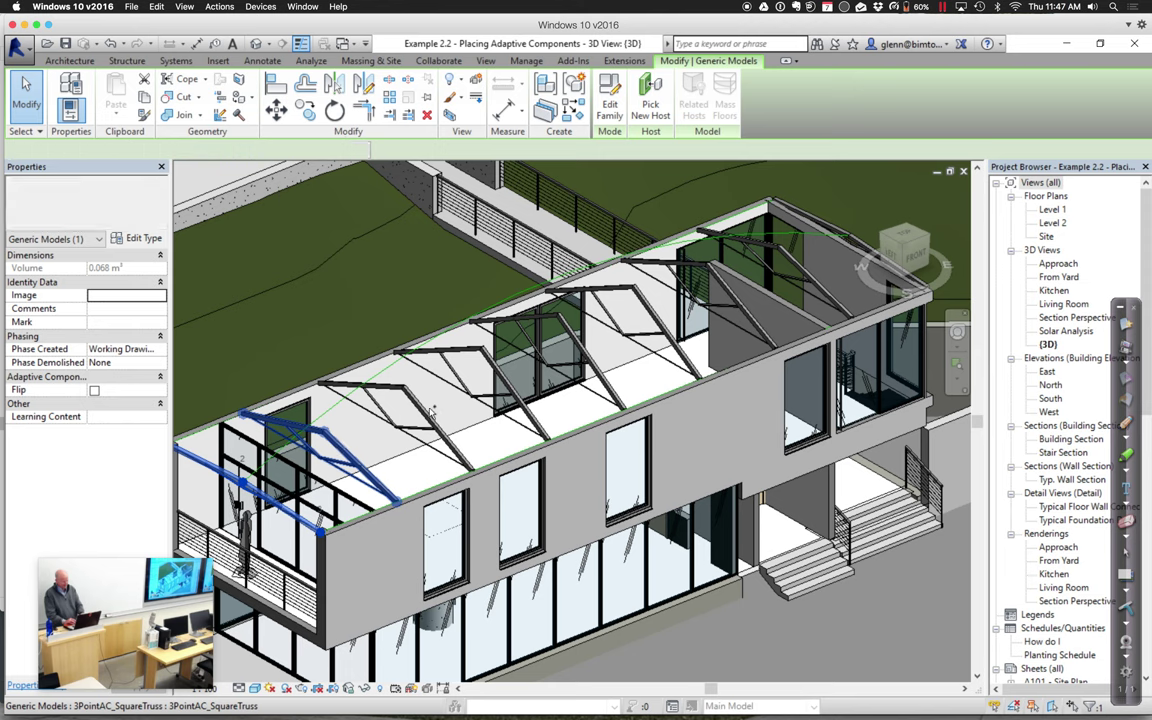
left_click(500, 371, "ctrl")
left_click(610, 376, "ctrl")
left_click(650, 305, "ctrl")
left_click(740, 316, "ctrl")
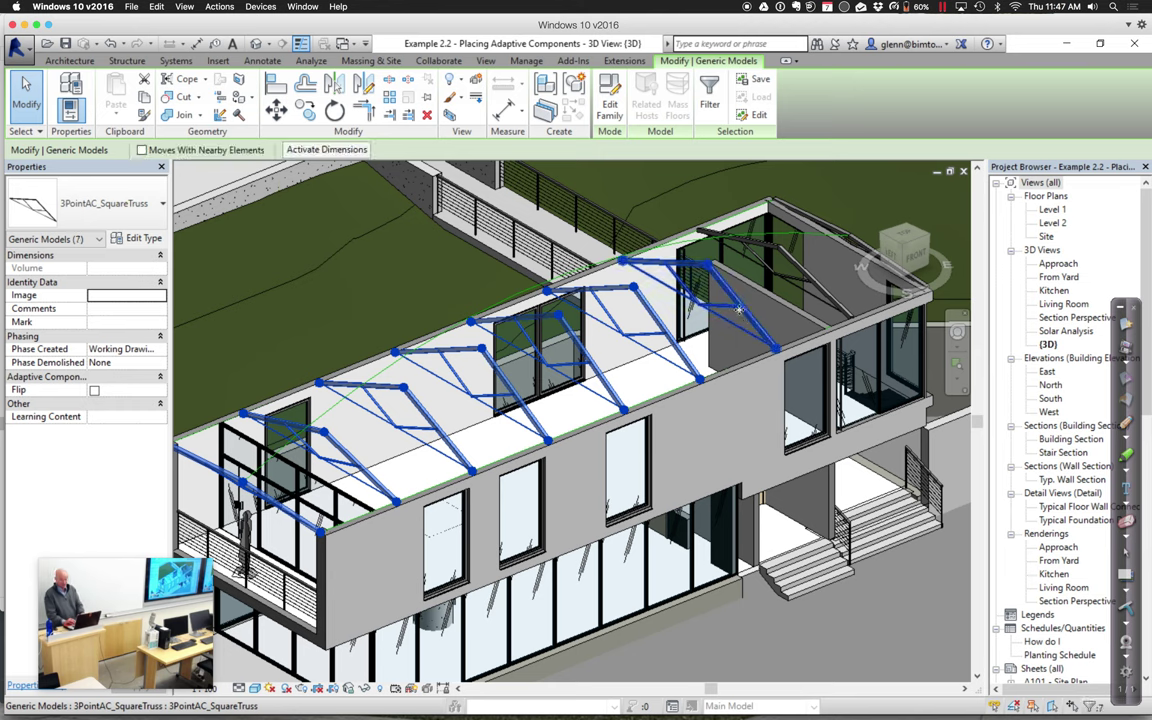
right_click(740, 316)
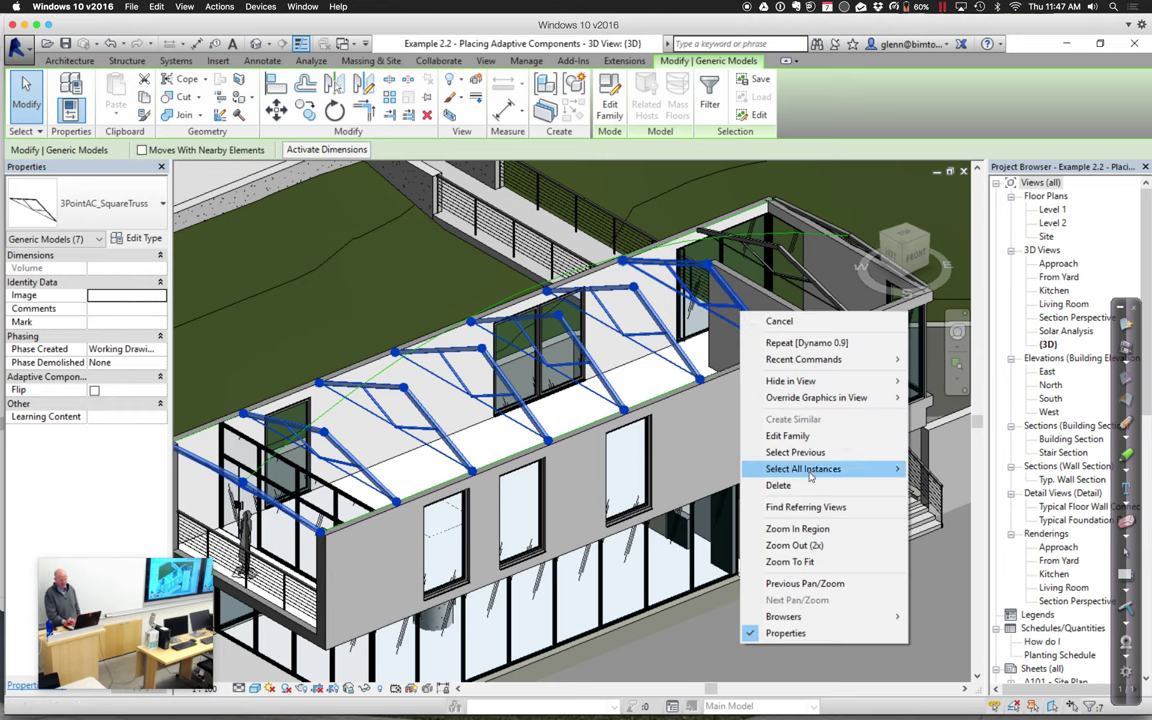
mouse_move(860, 469)
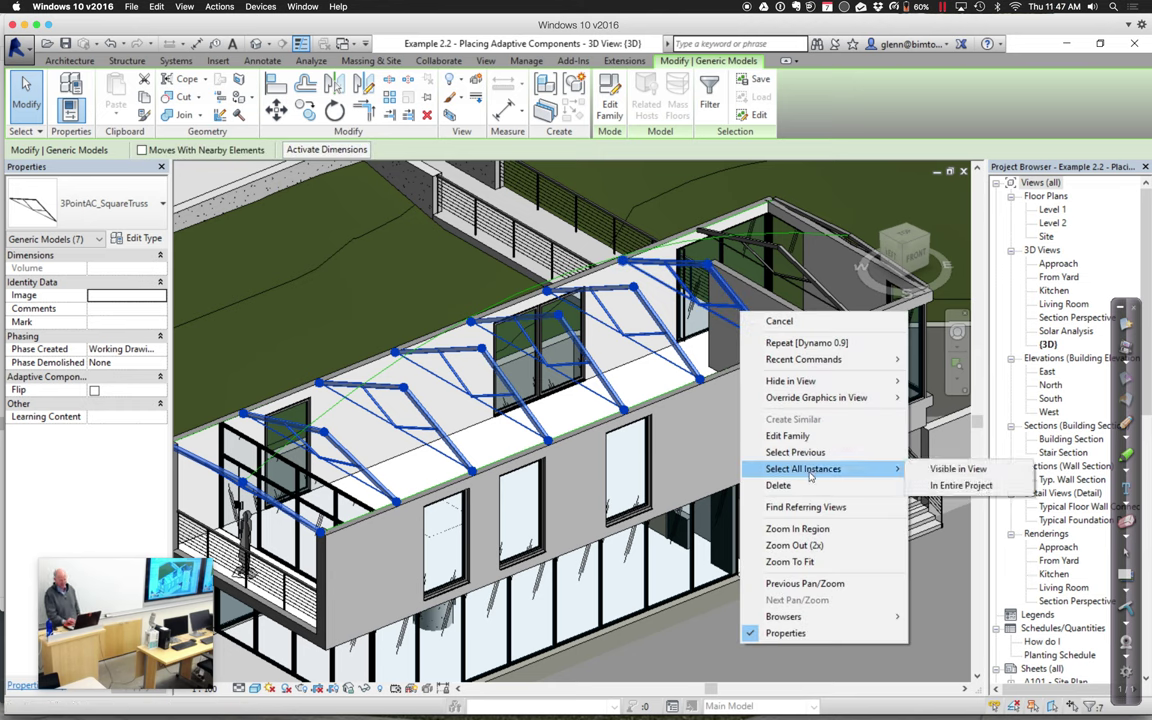
left_click(935, 487)
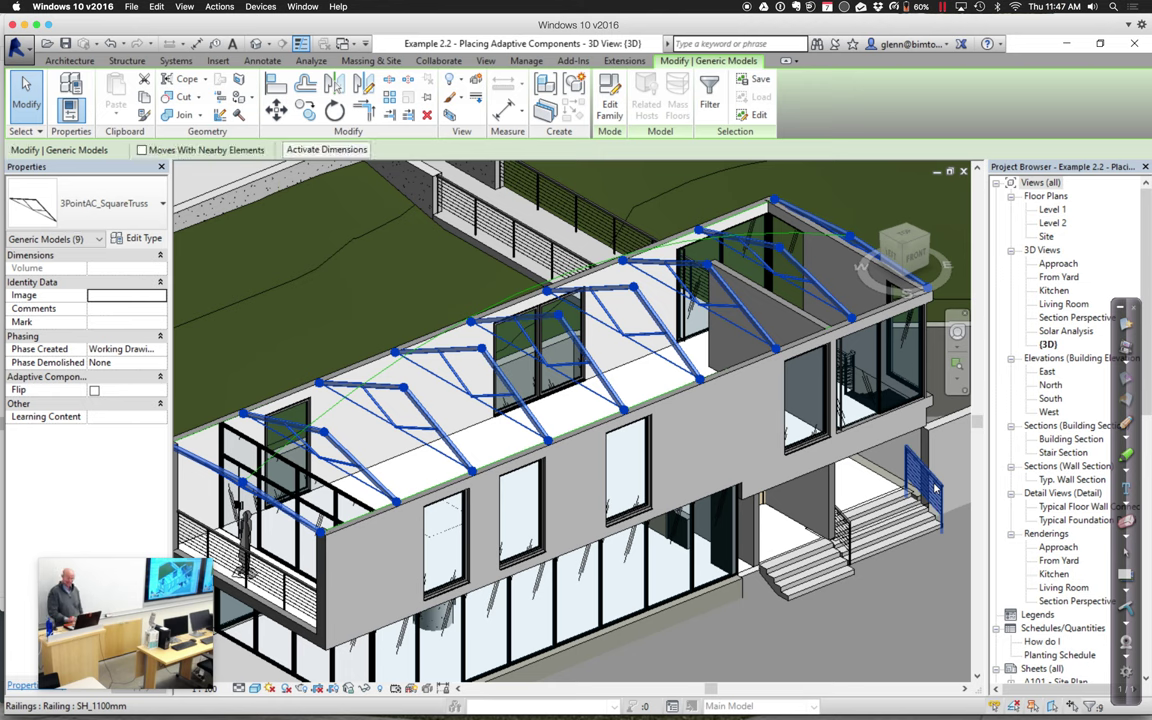
key("Delete")
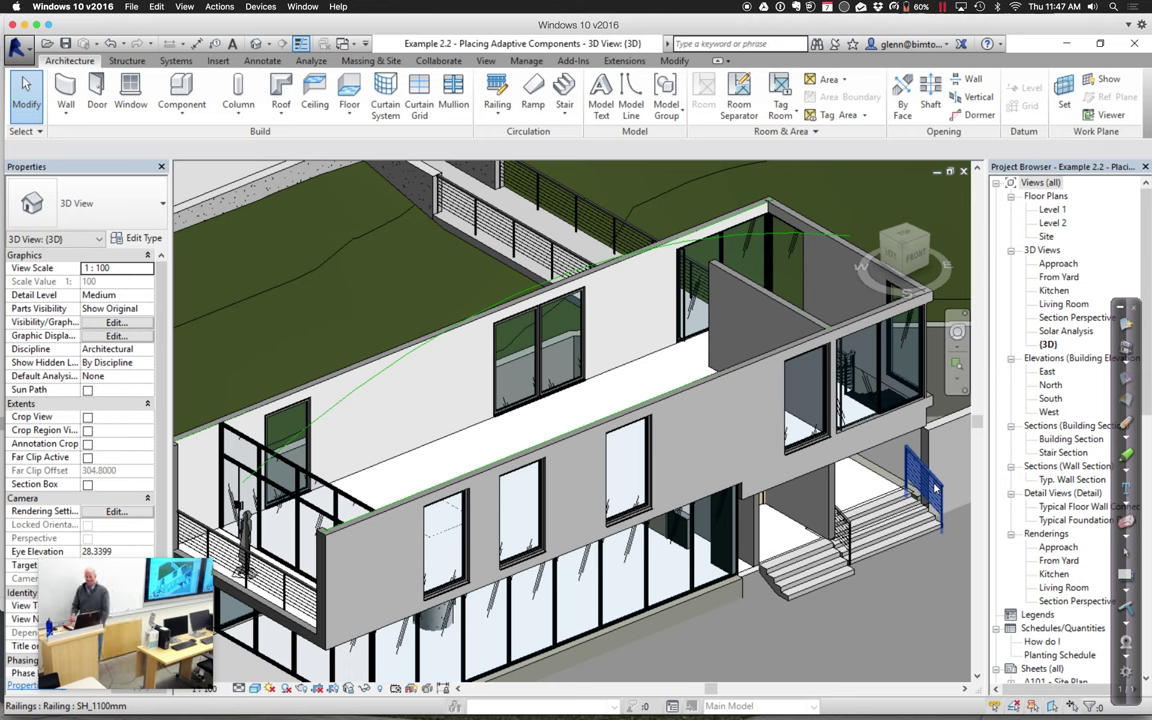
Launch Dynamo 0.9 from Revit and open the Example 2.2 definition from the "Example 2.2 - Placing Adaptive Components" folder
left_click(568, 60)
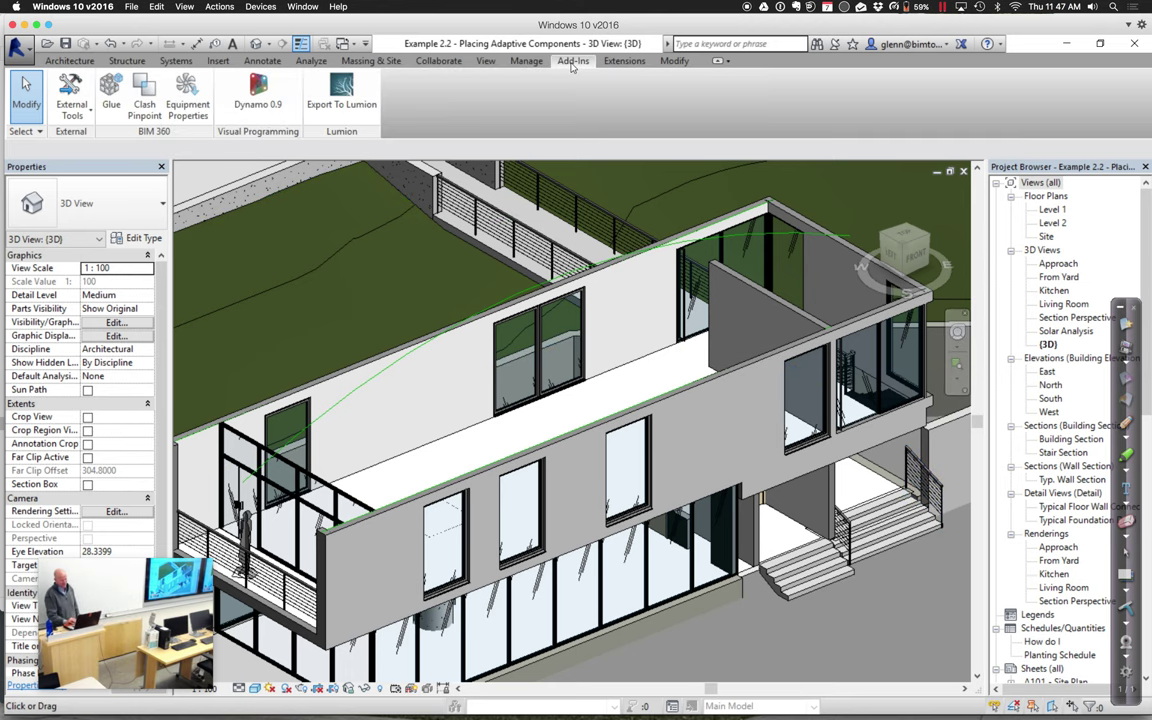
left_click(259, 100)
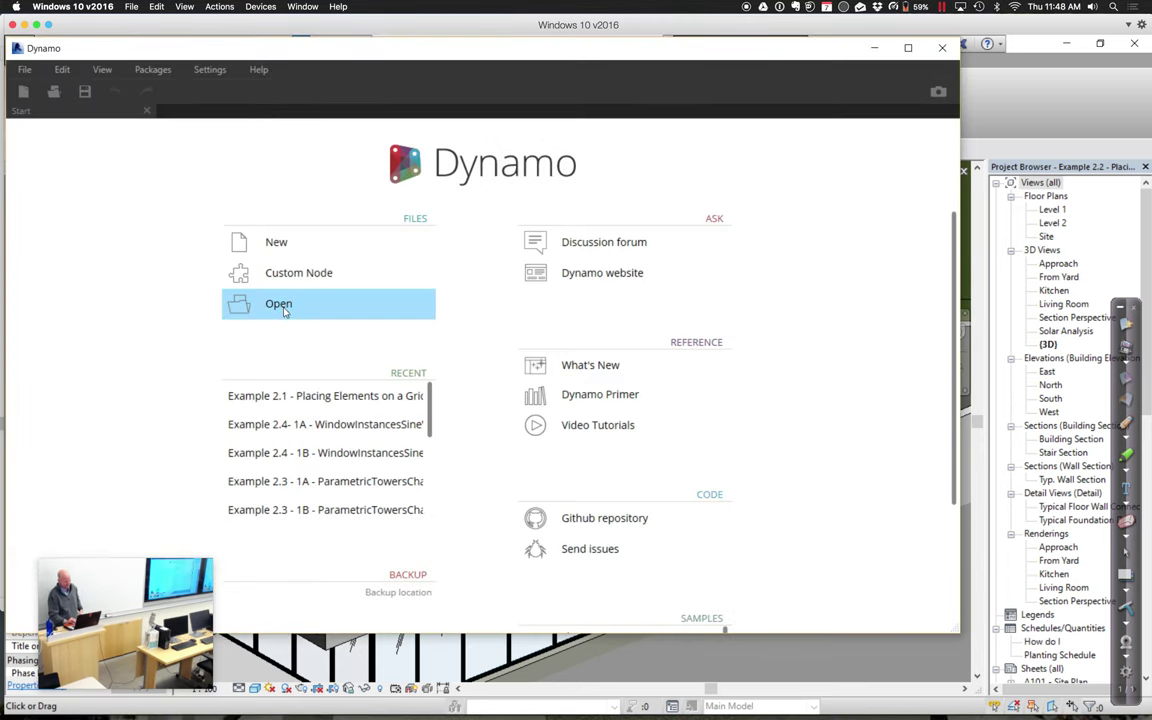
left_click(283, 313)
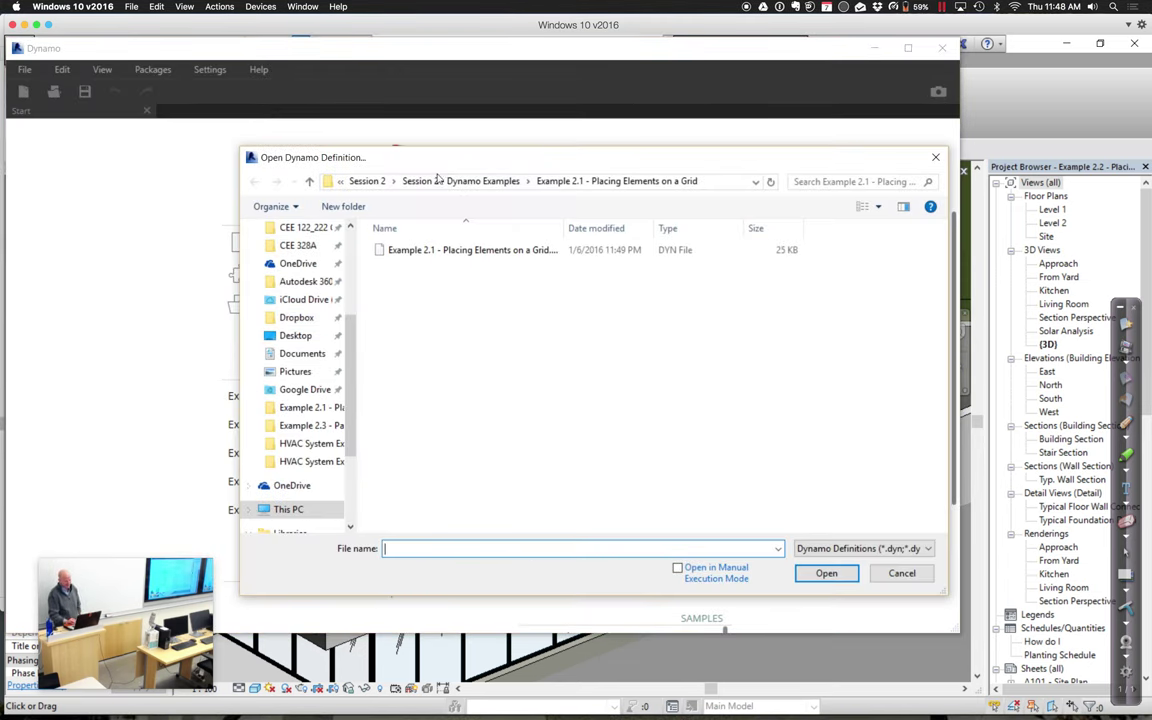
left_click(432, 183)
double_click(443, 281)
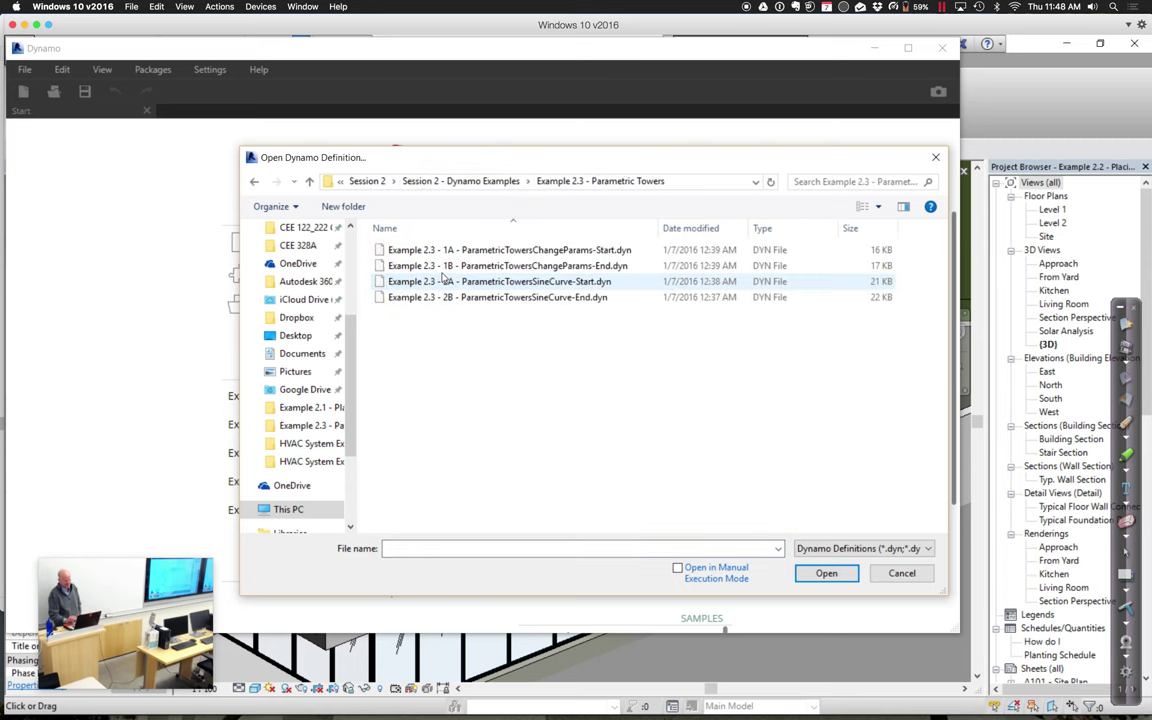
left_click(440, 181)
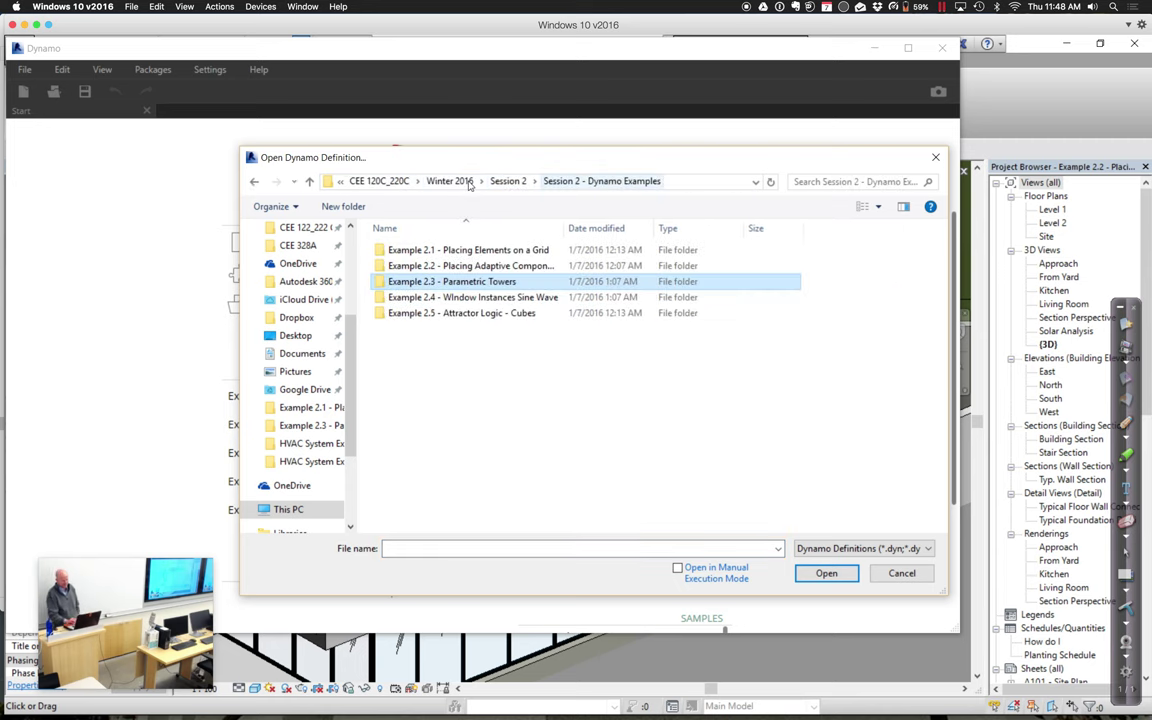
double_click(443, 265)
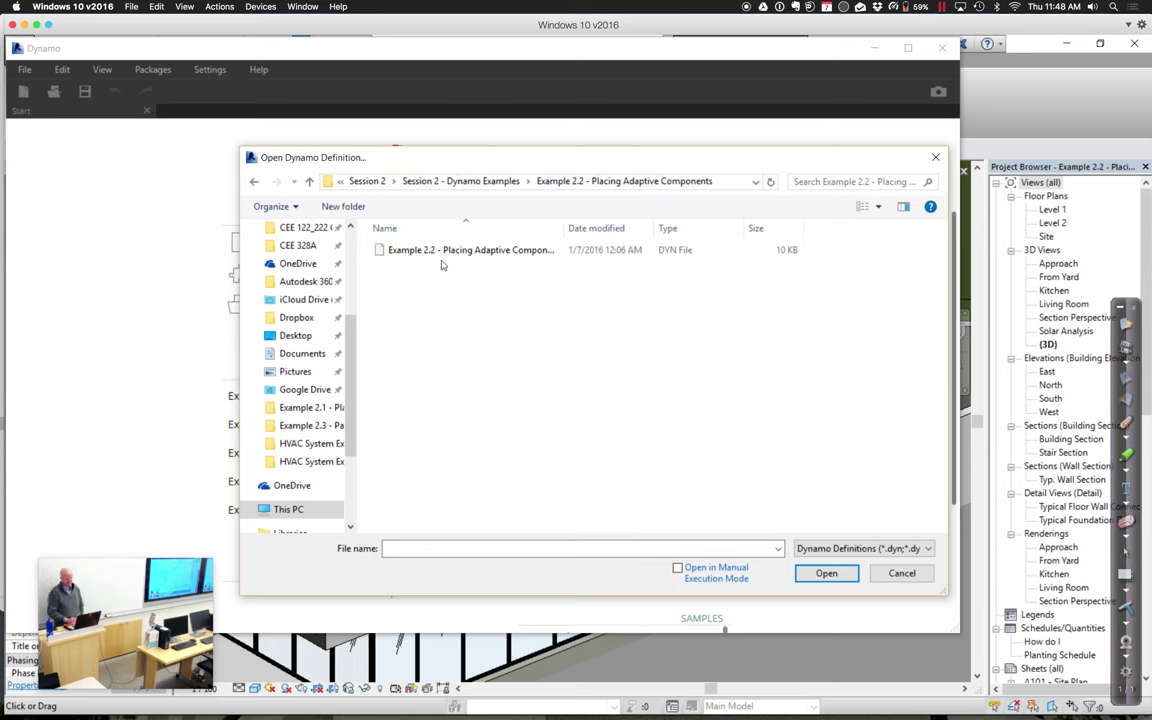
double_click(443, 251)
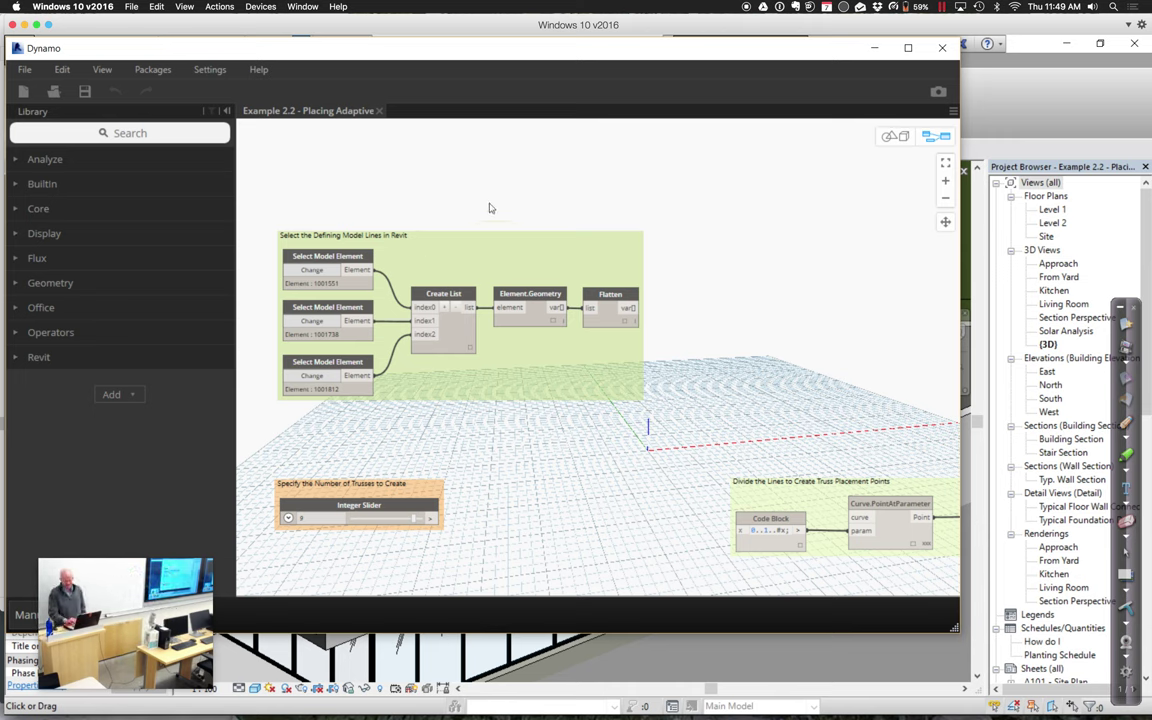
Move the Dynamo window clear of the Revit model and pick the roof control curve for the first Select Model Element node
left_click(946, 223)
left_click_drag(895, 316, 330, 70)
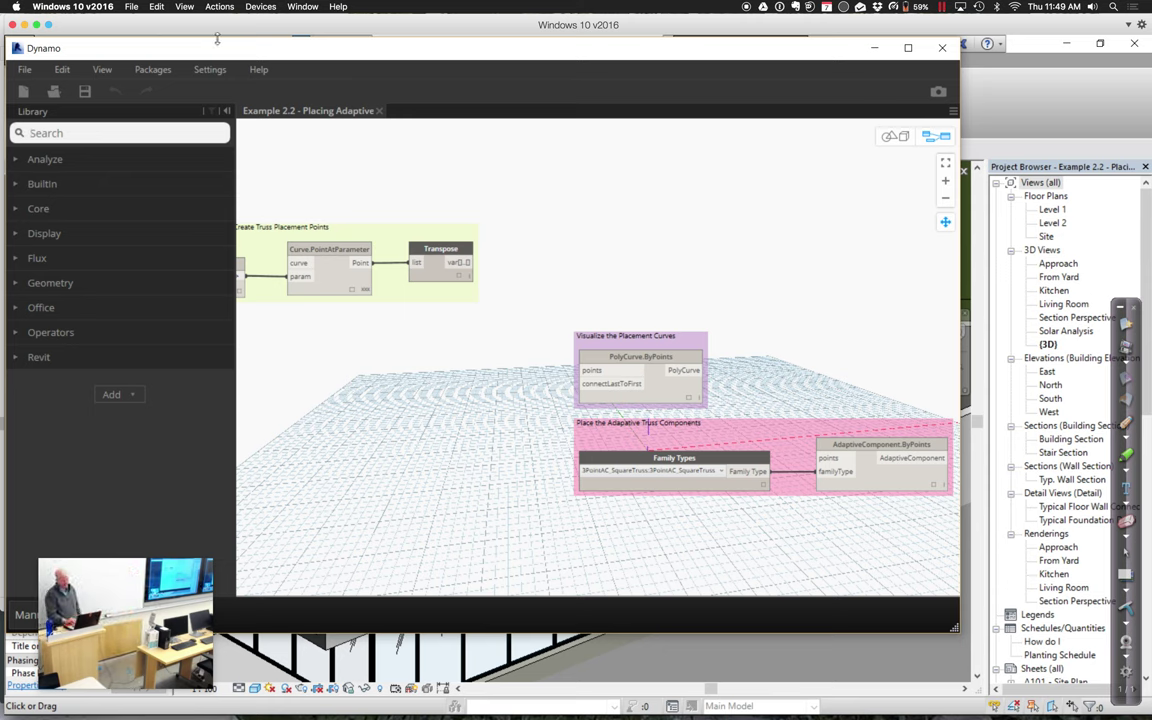
middle_click_drag(425, 368, 861, 391)
middle_click_drag(589, 373, 739, 517)
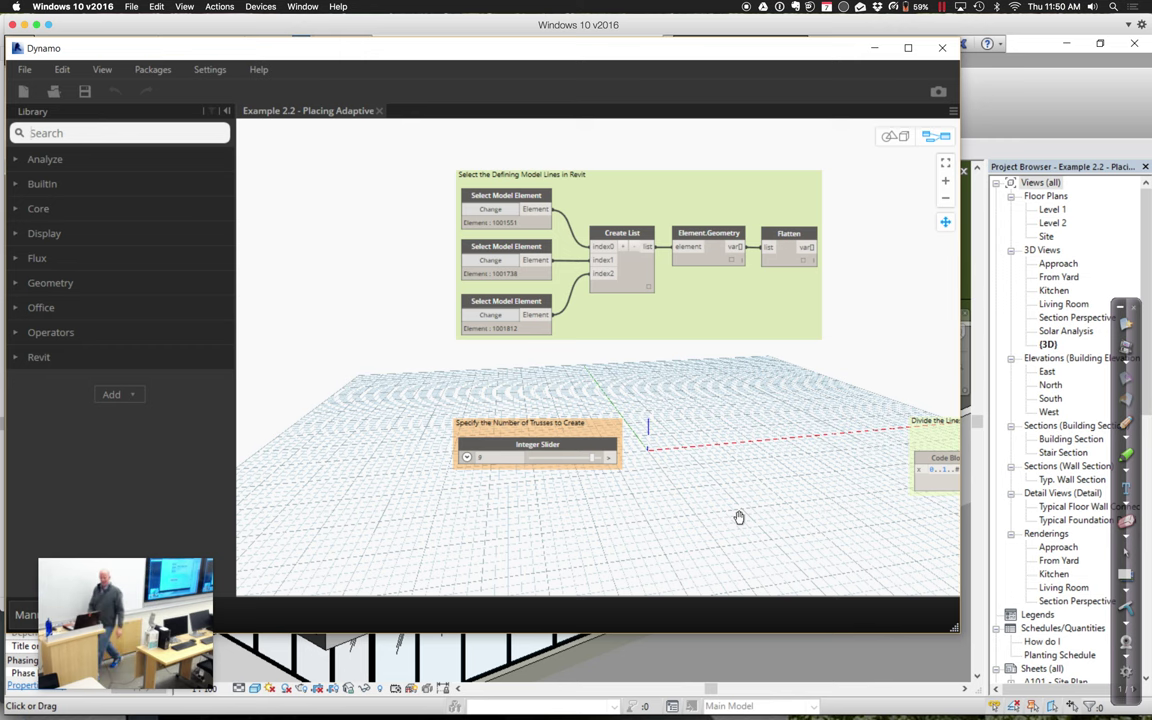
left_click_drag(338, 56, 638, 423)
left_click(791, 578)
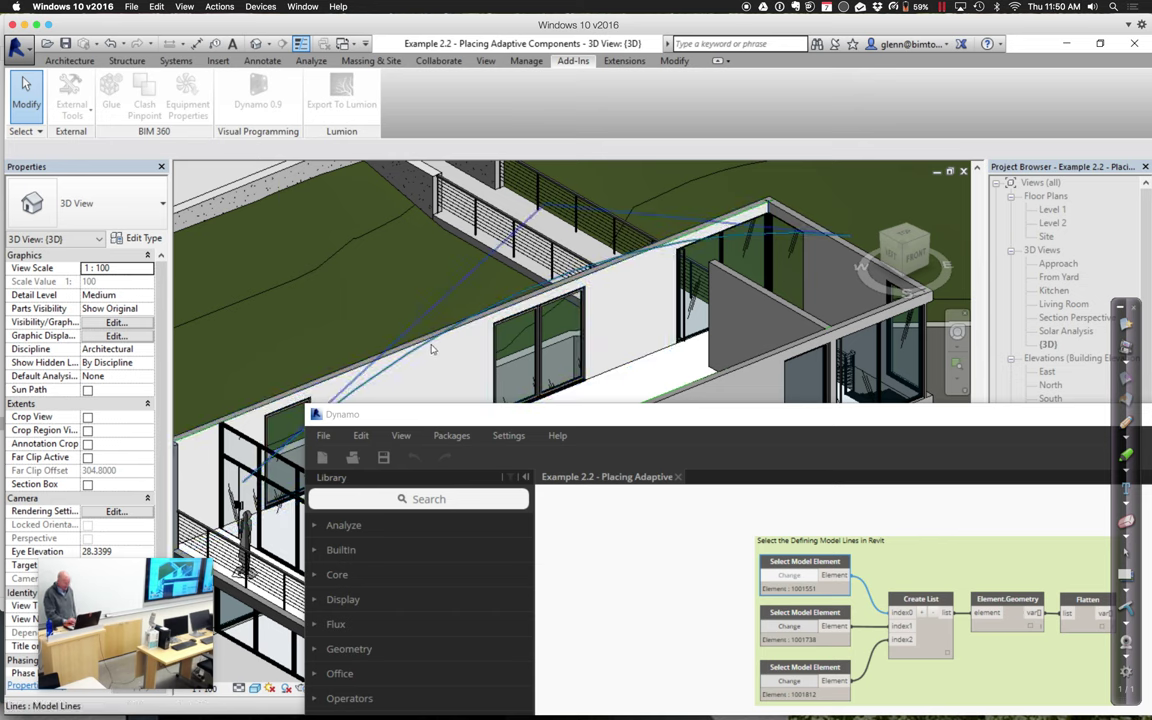
left_click(515, 311)
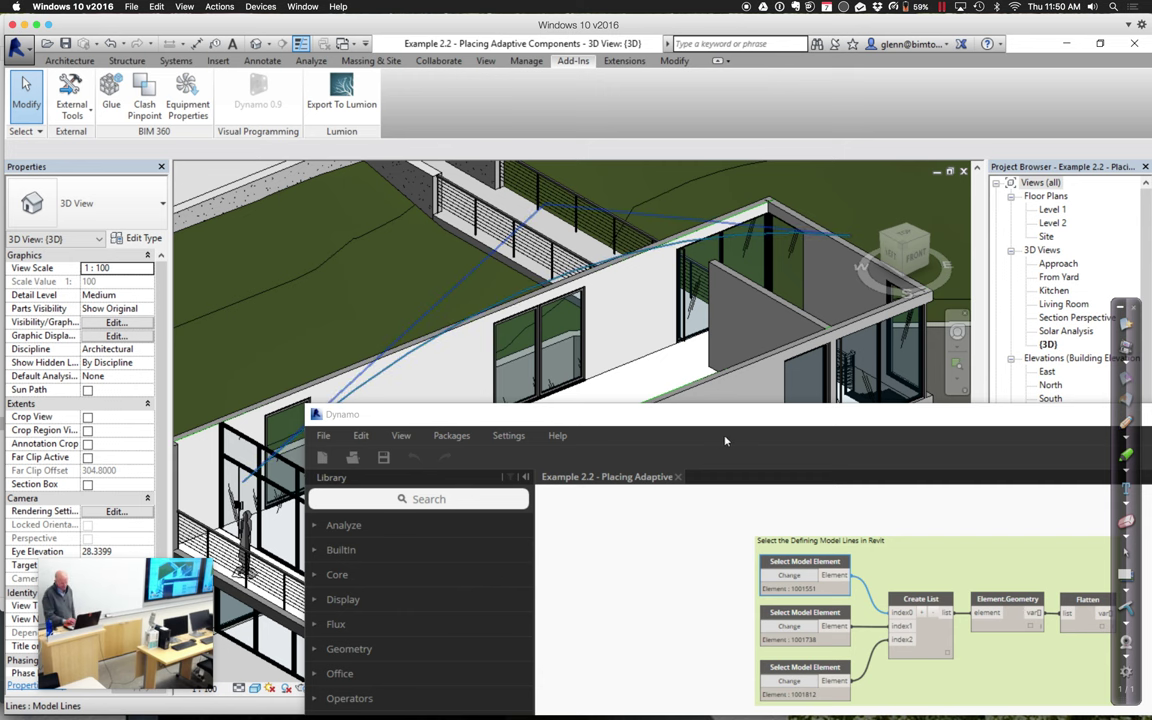
Pick the roof control curves in Revit for the second and third Select Model Element nodes, and move the Dynamo window back over Revit
left_click(787, 628)
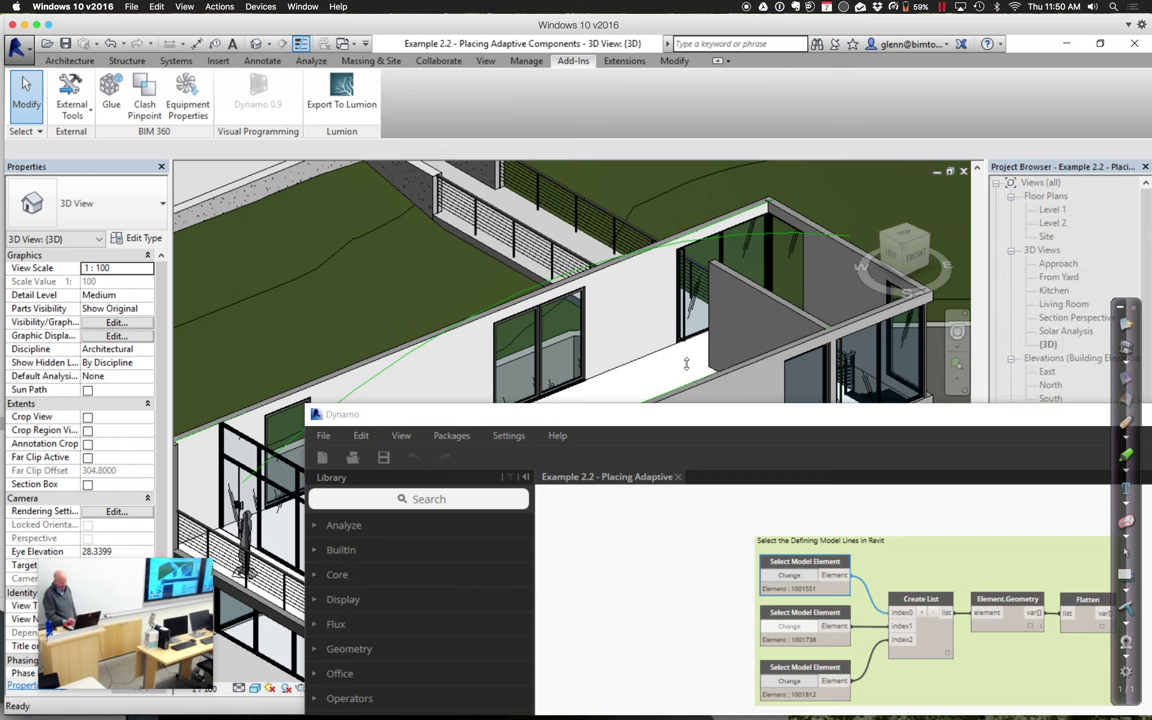
left_click(749, 240)
left_click(790, 681)
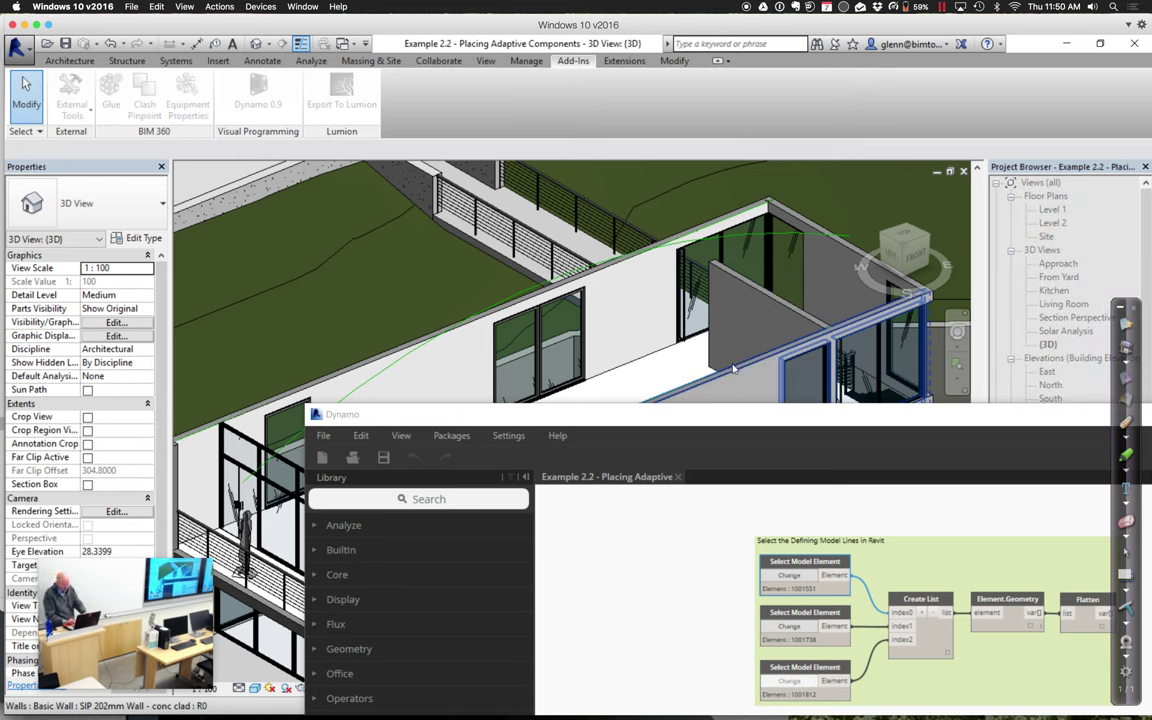
key("Tab")
key("Tab")
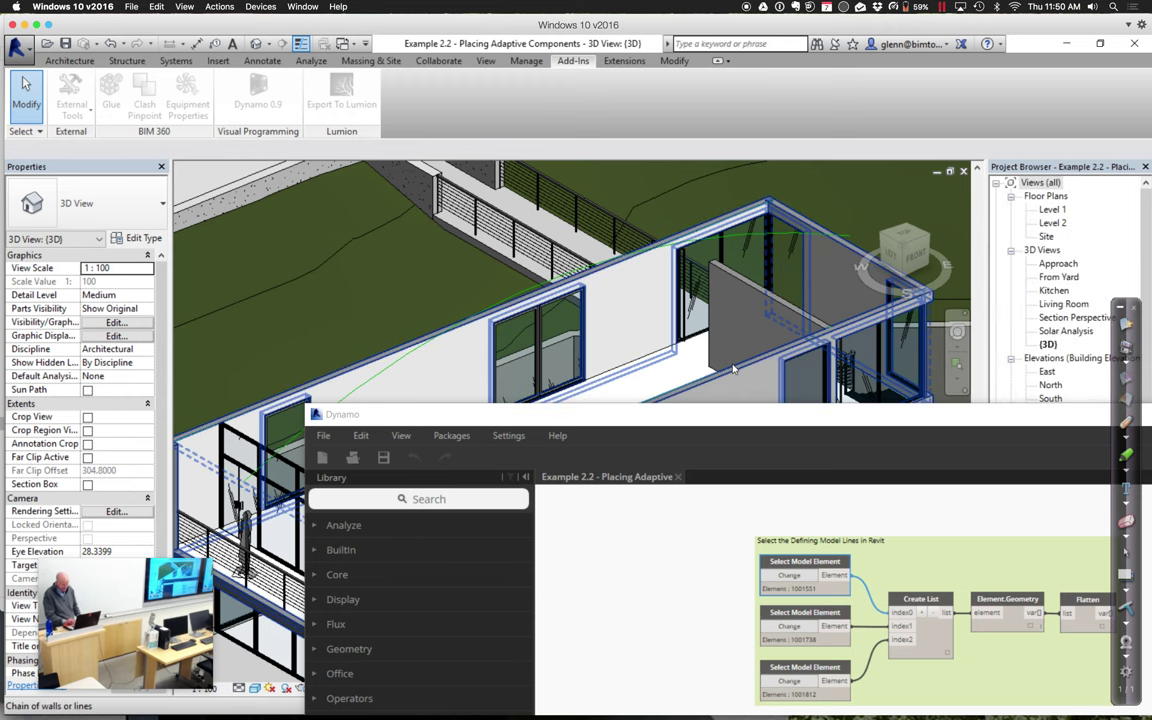
left_click(733, 369)
left_click_drag(718, 421, 528, 125)
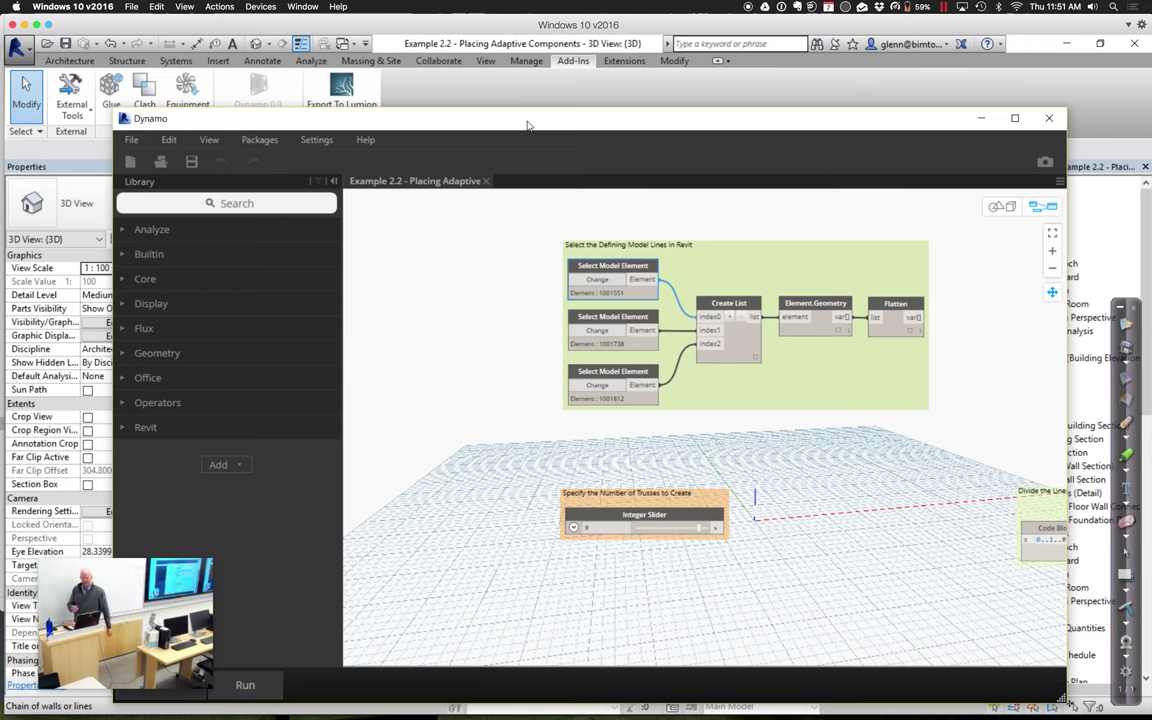
Pin open the output preview of the Create List node and run the graph
left_click(757, 362)
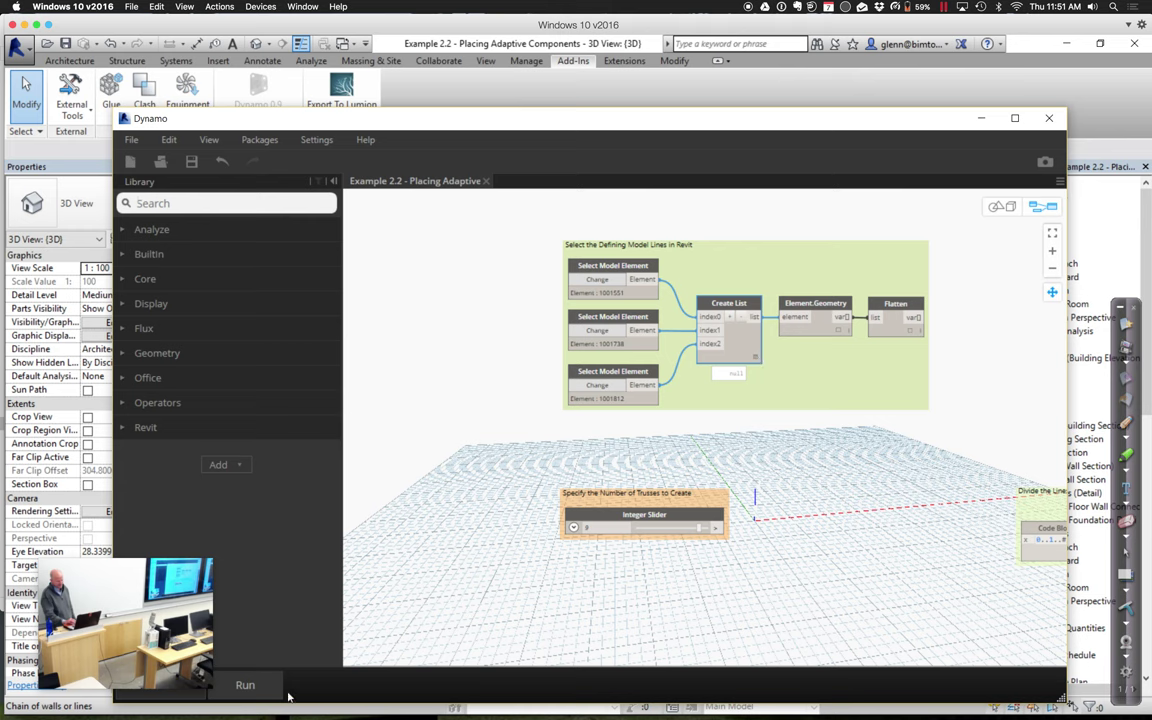
left_click(245, 685)
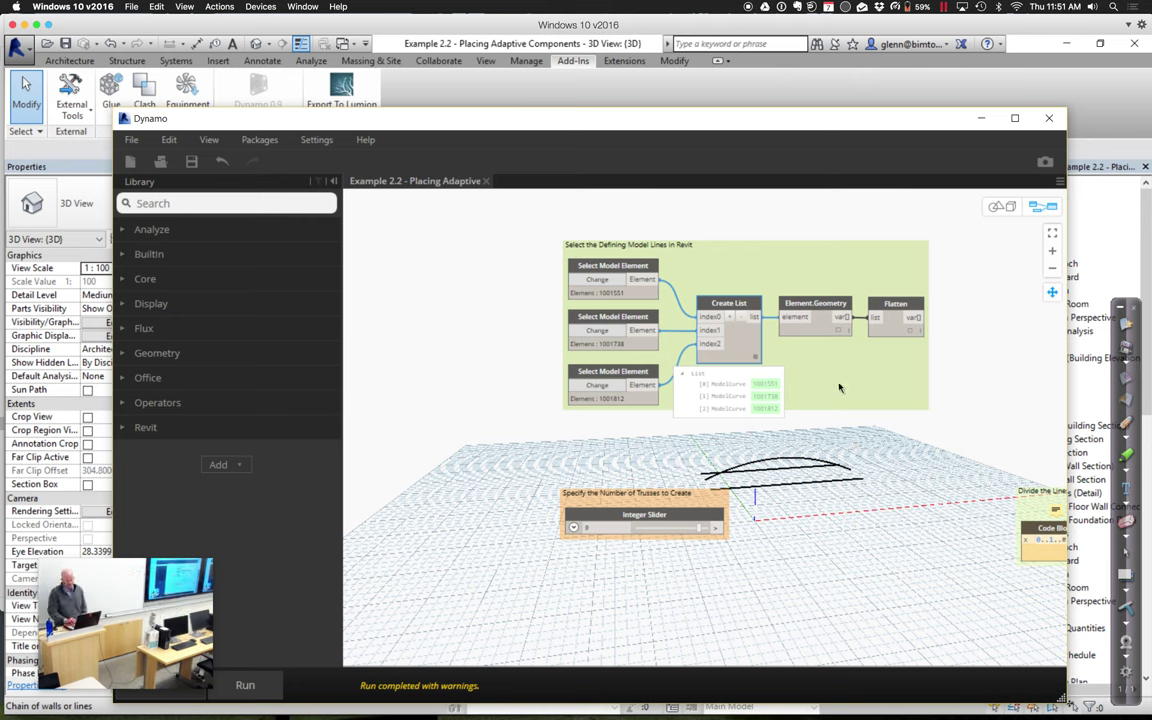
Add two extra inputs to the Create List node and remove them again
left_click(728, 318)
left_click(728, 318)
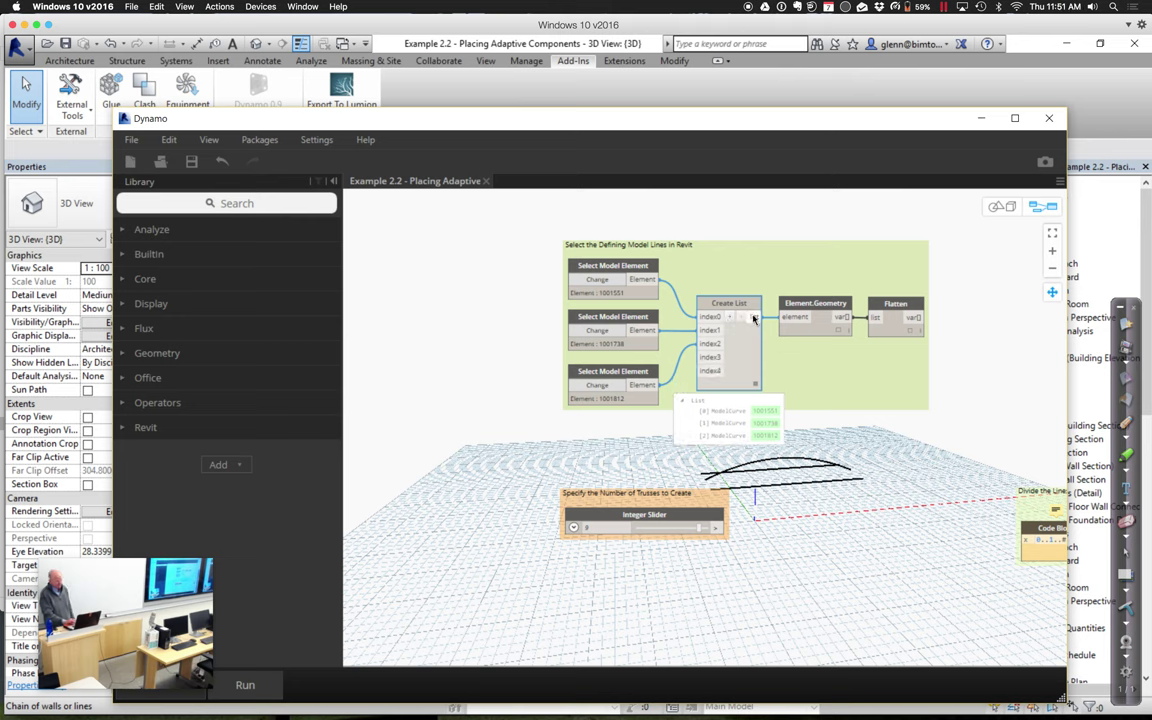
left_click(743, 318)
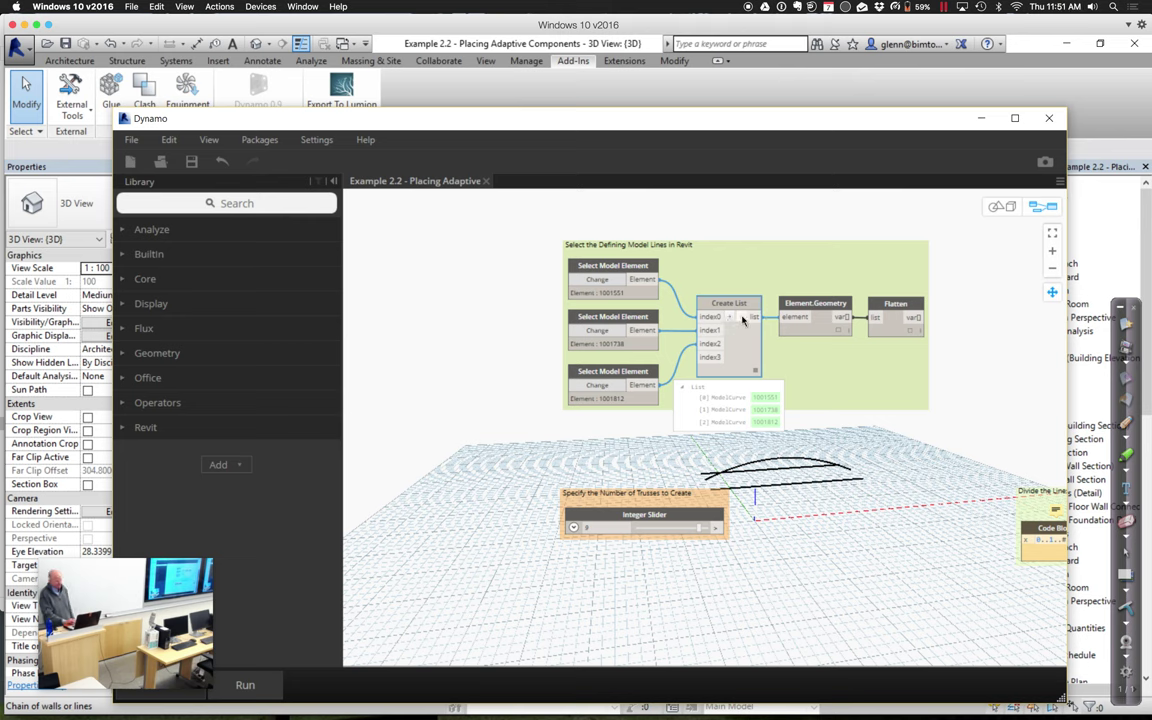
left_click(743, 318)
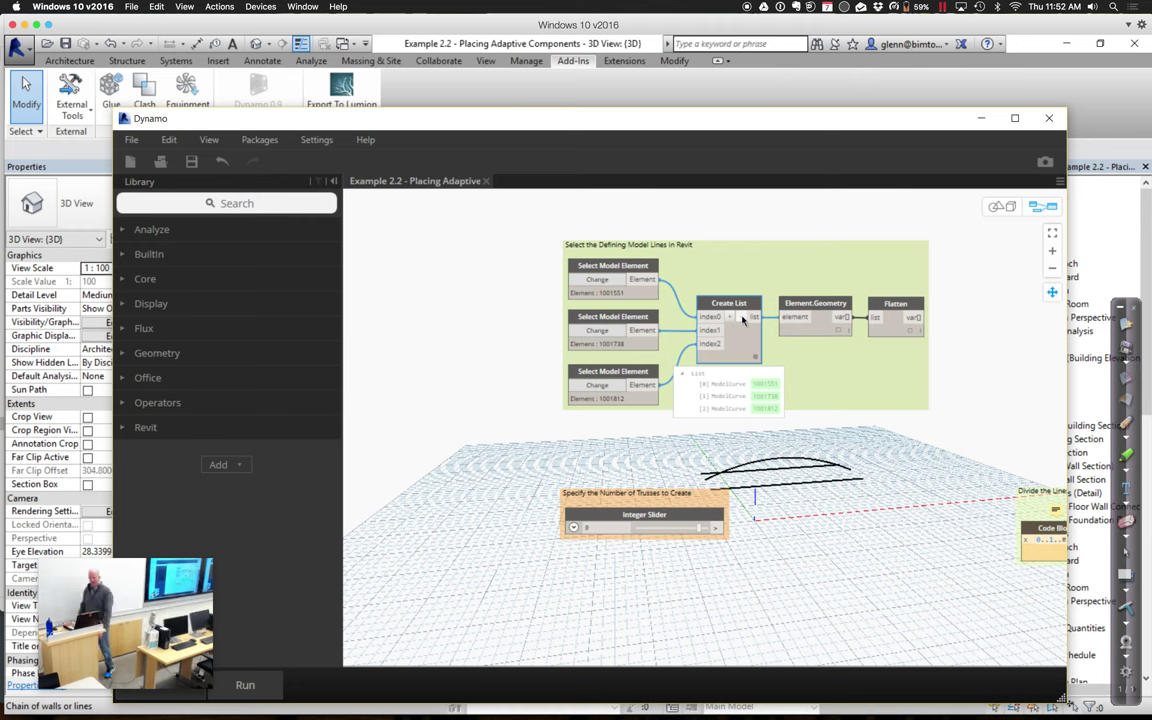
Examine the output previews of the Element.Geometry and Flatten nodes, and check the range settings of the truss-count Integer Slider
left_click(842, 333)
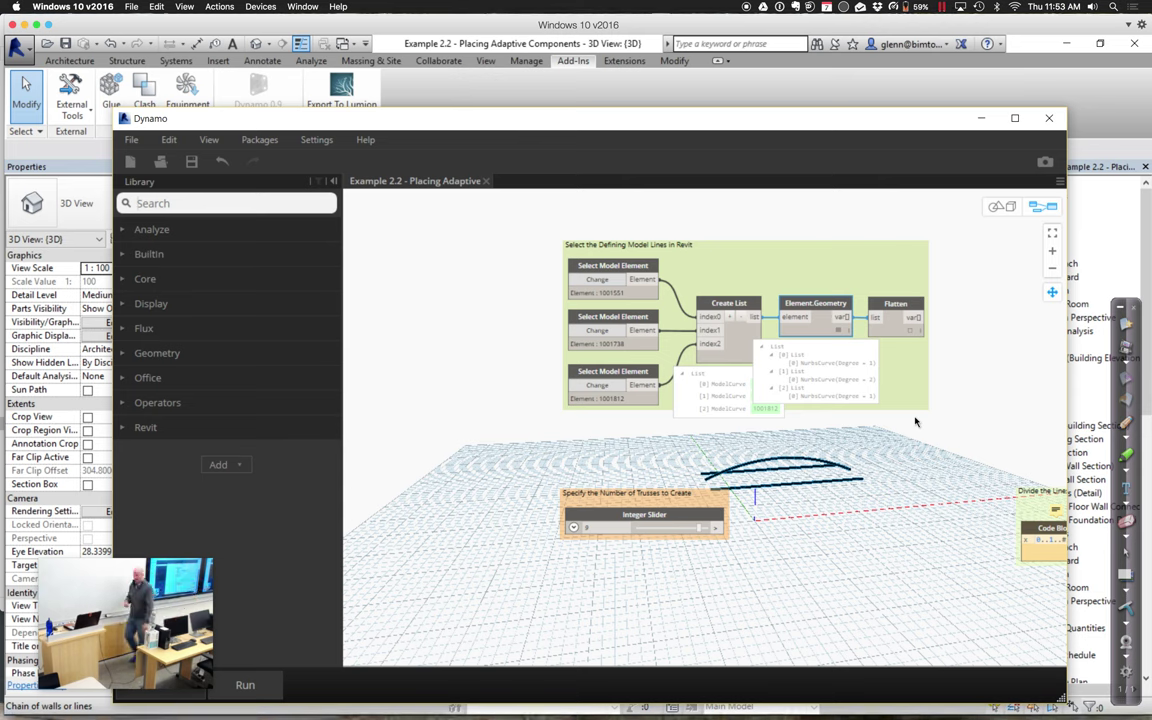
left_click(905, 330)
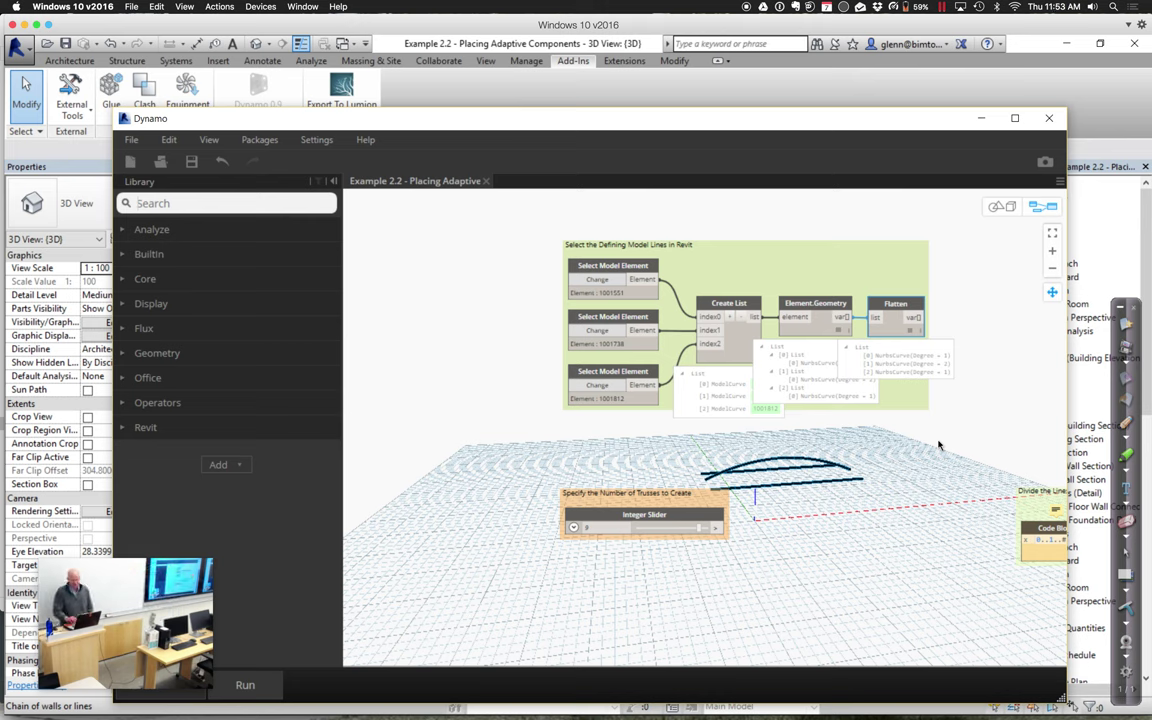
left_click(573, 527)
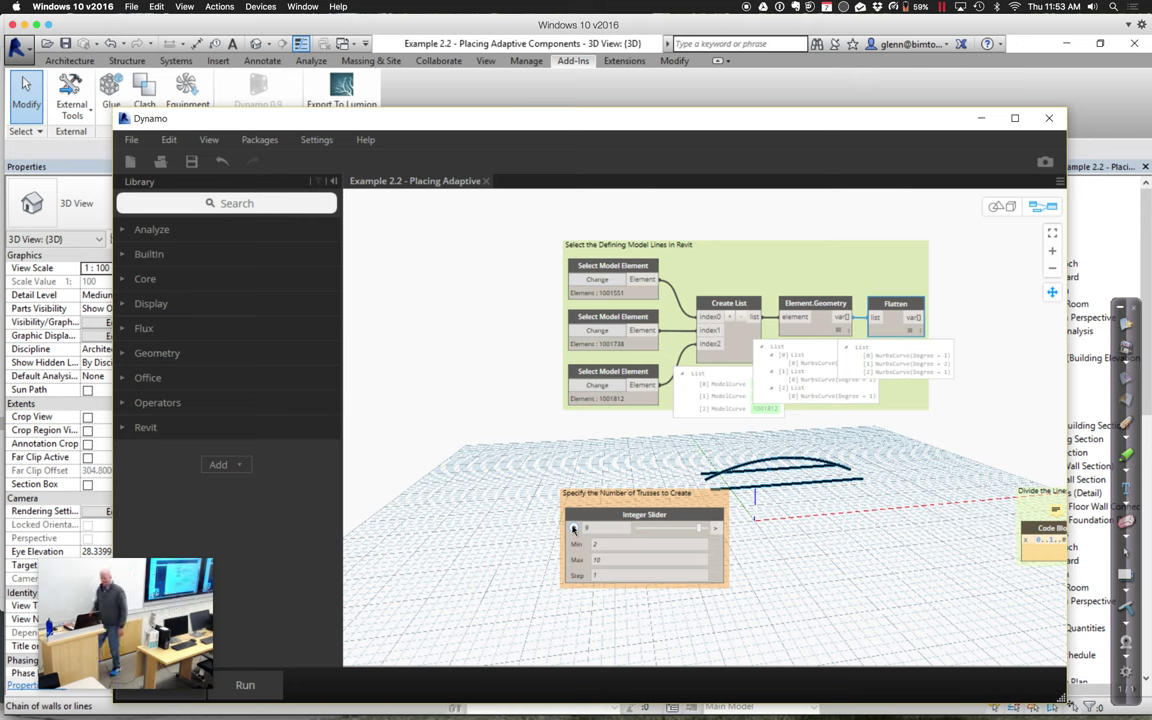
left_click(573, 528)
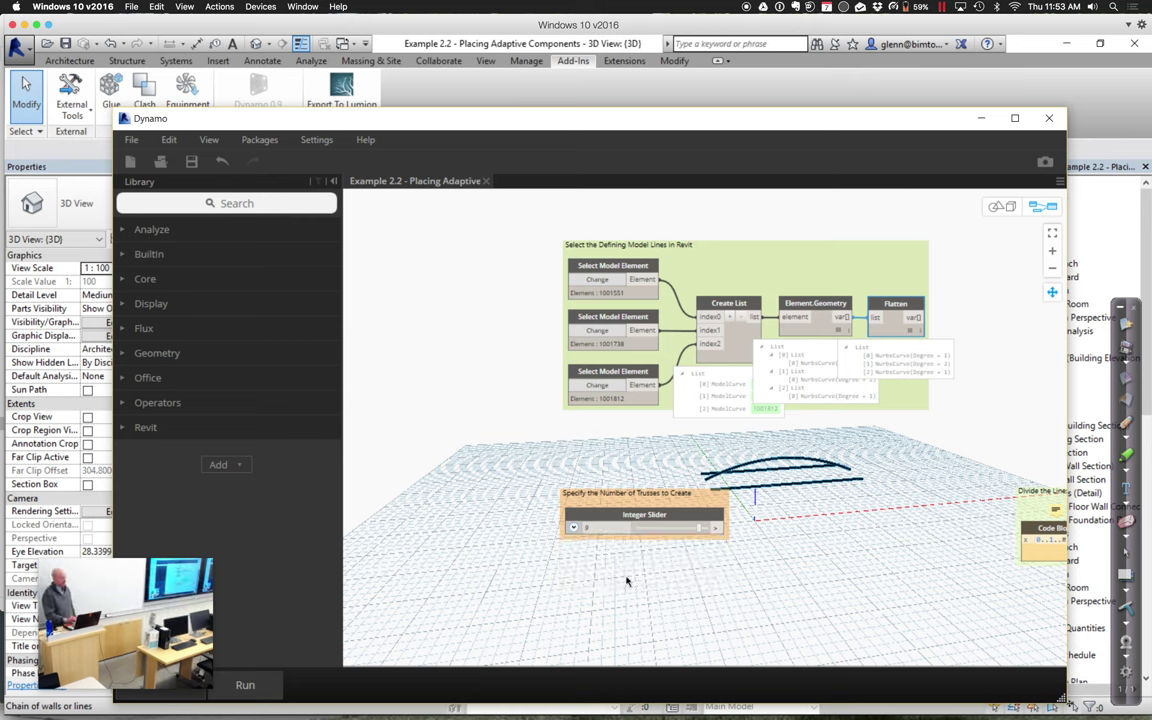
Rename the Code Block's variable so its expression reads 0..1..#numberTrussPoints, and shift the node away from Curve.PointAtParameter
left_click(1052, 292)
left_click_drag(993, 399, 661, 346)
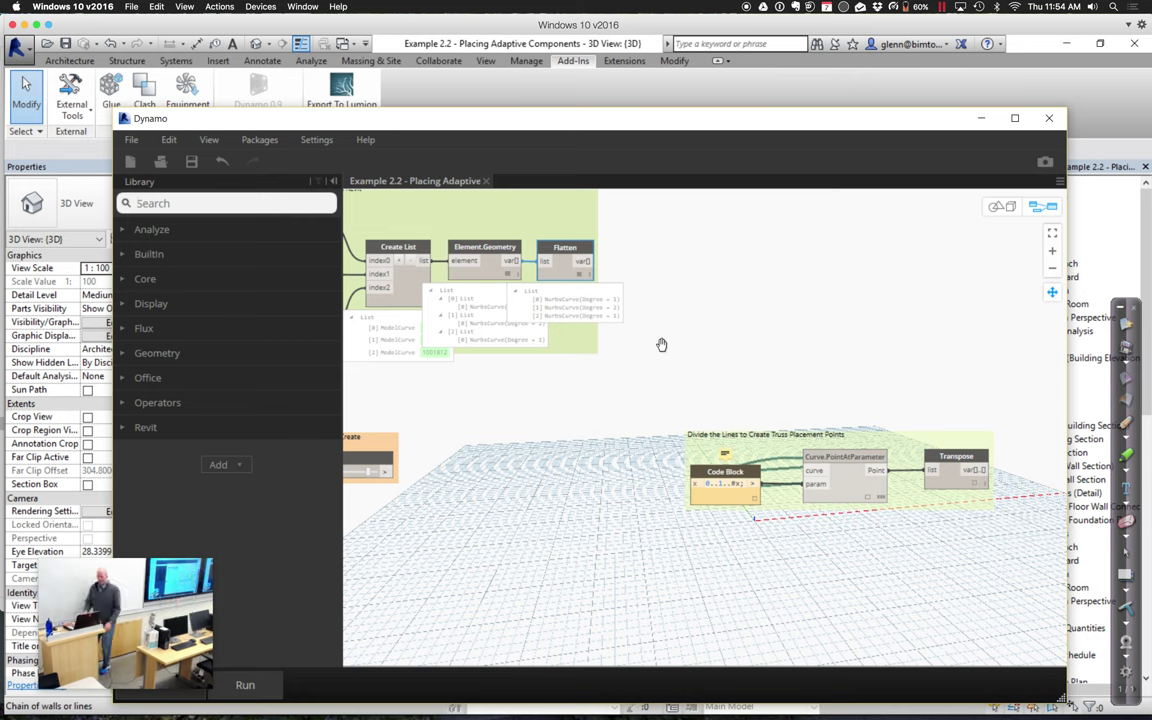
left_click(737, 489)
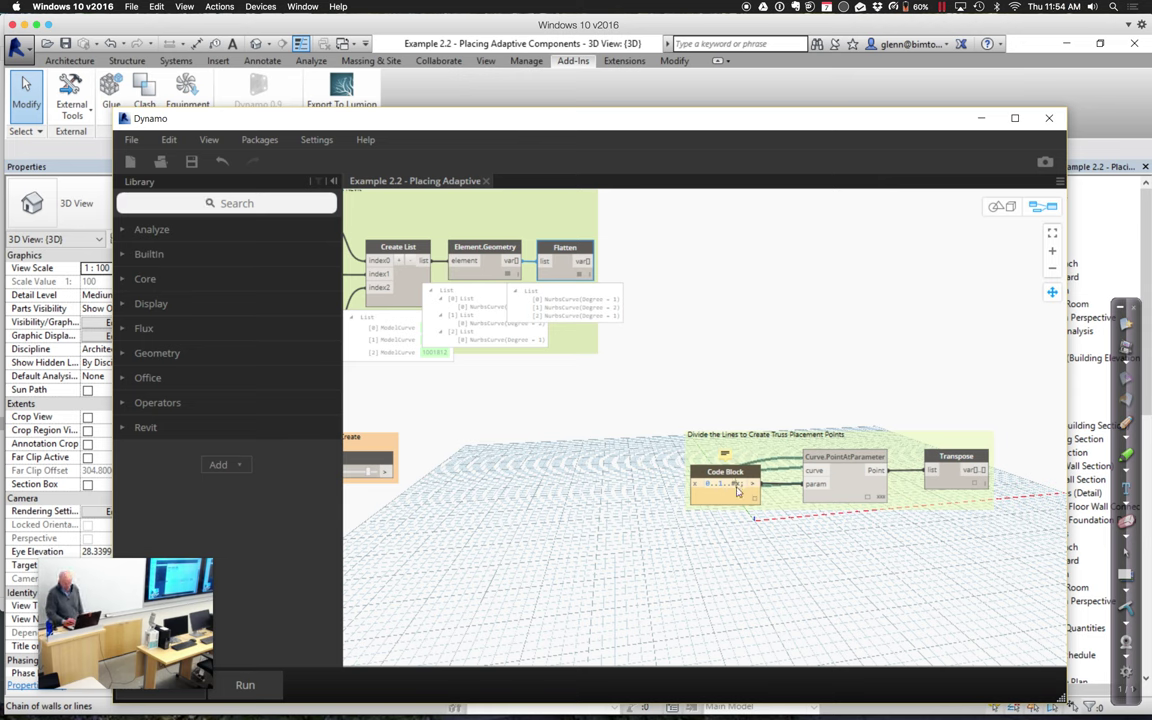
type("numbe")
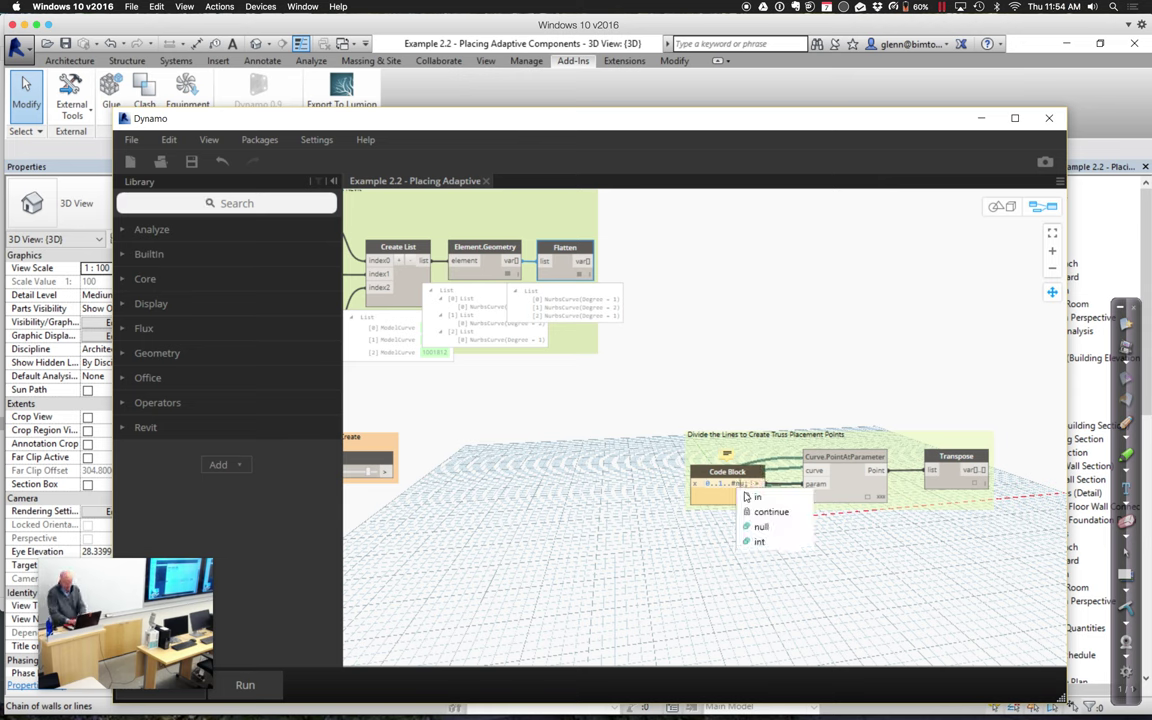
type("rTrussPoints")
left_click(707, 584)
left_click_drag(754, 476, 627, 479)
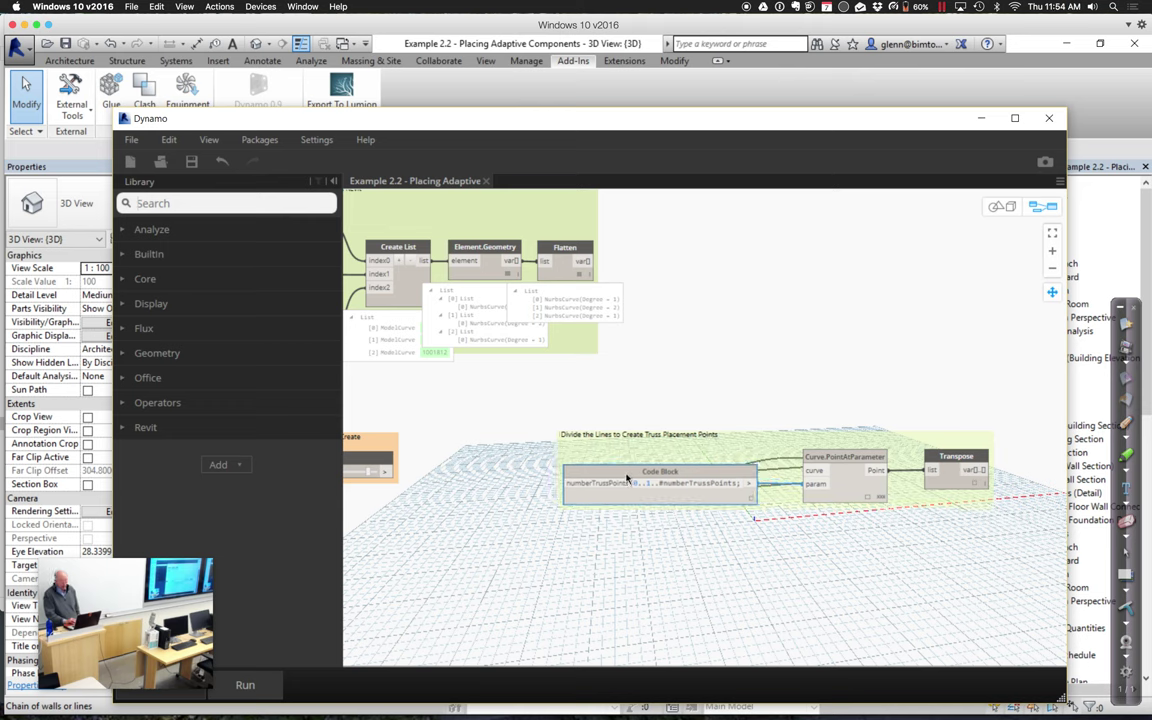
Connect the truss-count Integer Slider to the Code Block's numberTrussPoints input, run the graph, and pin open the Code Block's output preview
left_click_drag(390, 471, 566, 483)
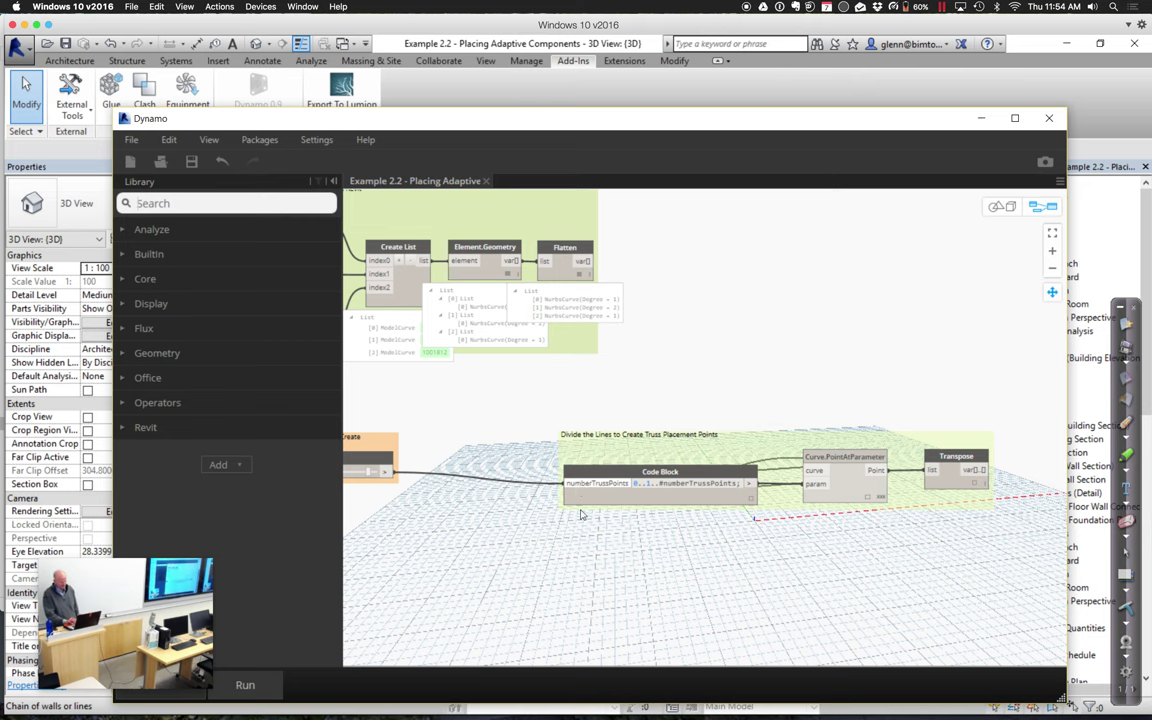
left_click(245, 684)
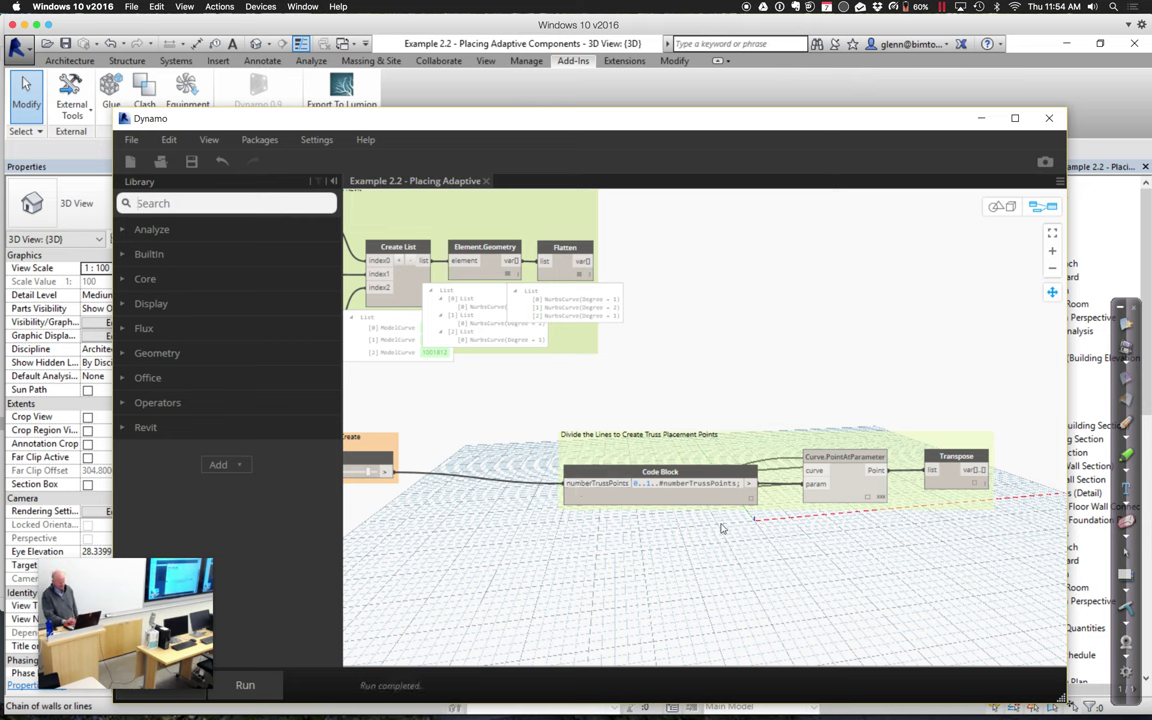
mouse_move(753, 502)
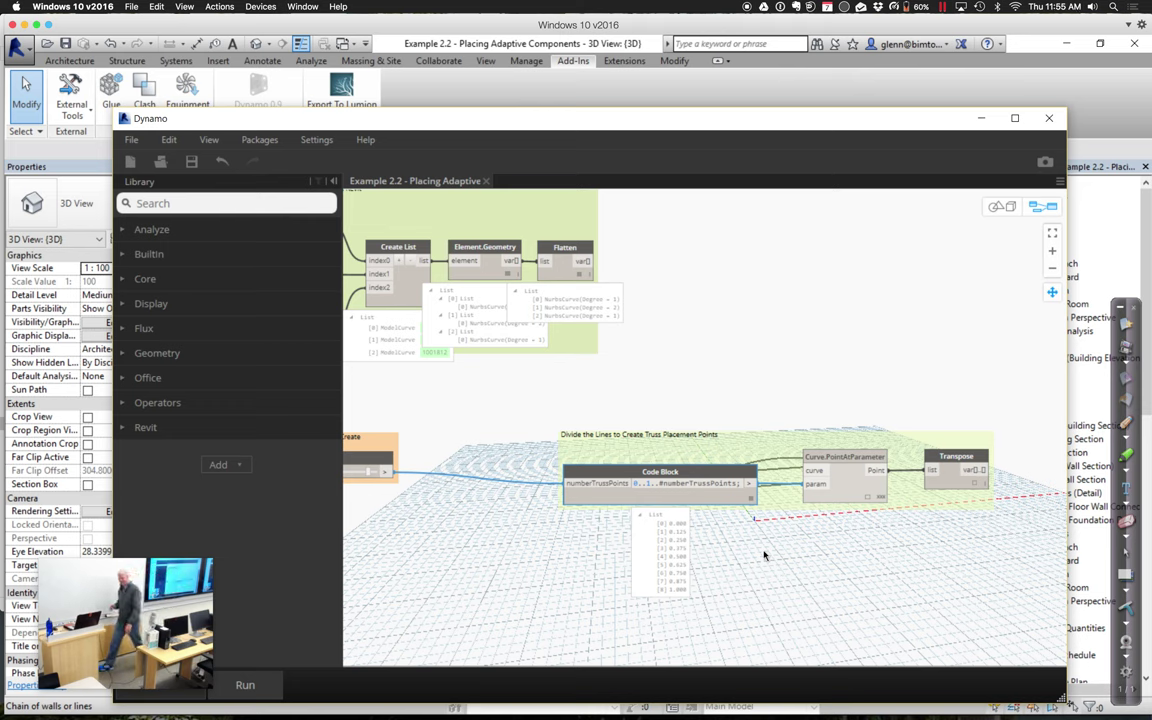
Connect the Flatten output to the curve input of Curve.PointAtParameter and run the graph
left_click(590, 261)
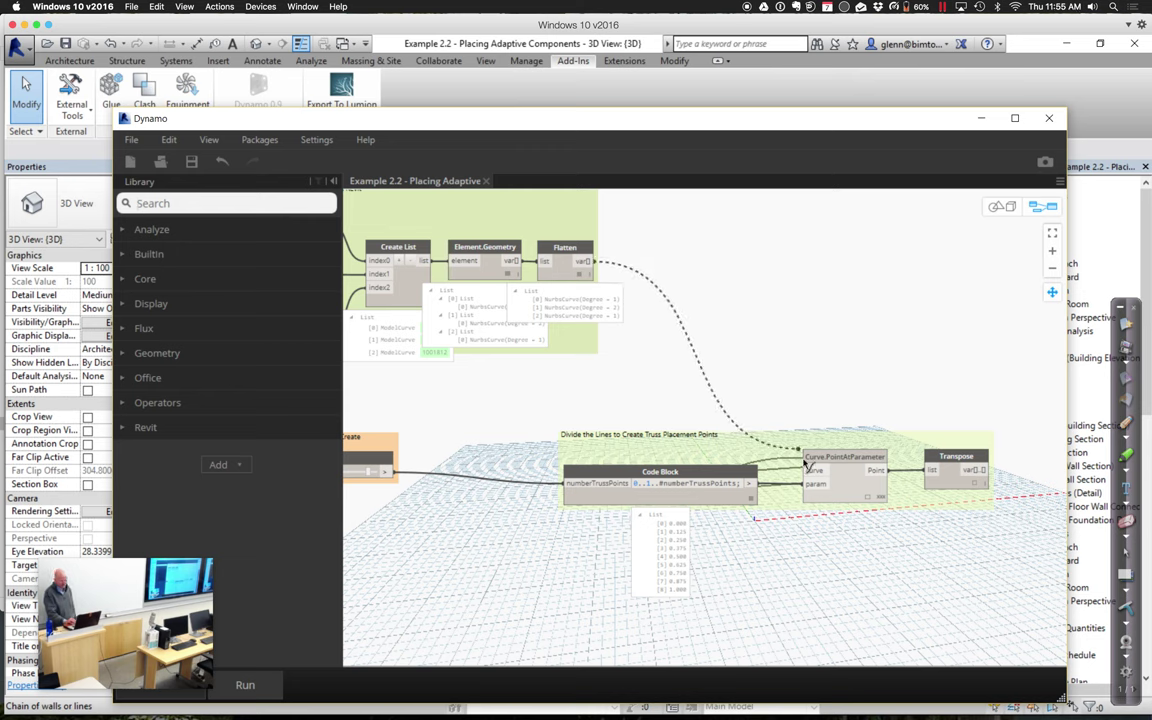
left_click(806, 470)
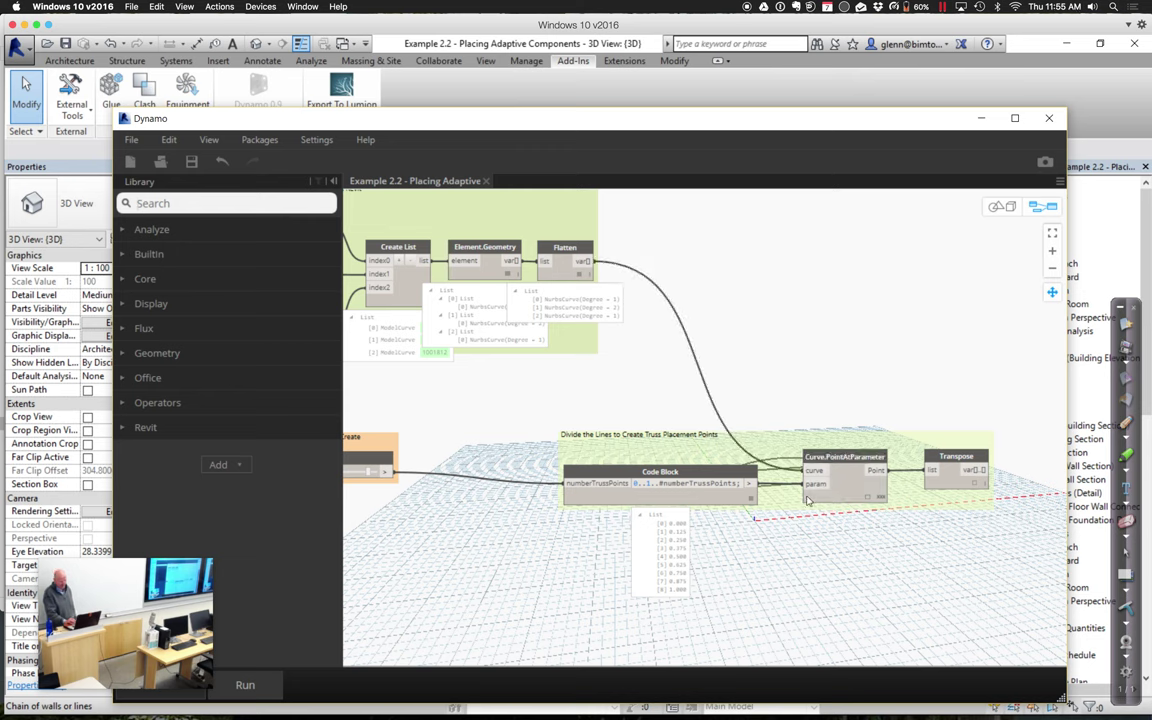
left_click(252, 685)
Examine the division points along the three curves in the 3D background preview, then return to the node graph
left_click(1000, 207)
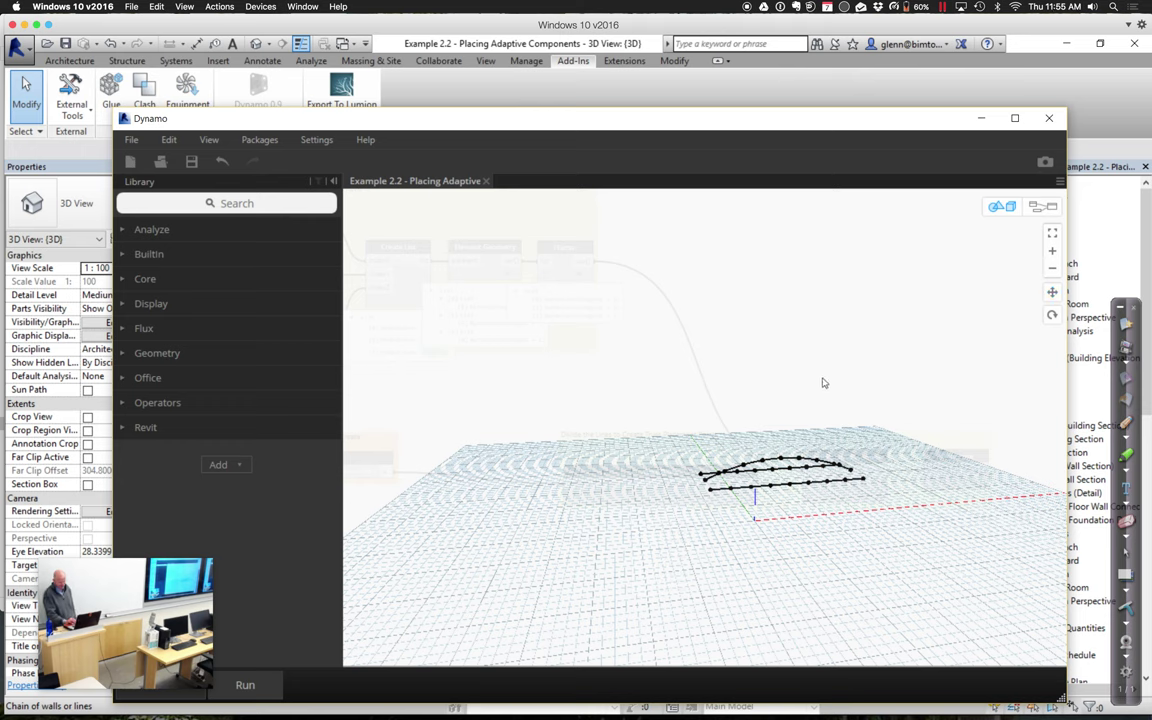
left_click(1050, 292)
left_click_drag(828, 393, 834, 290)
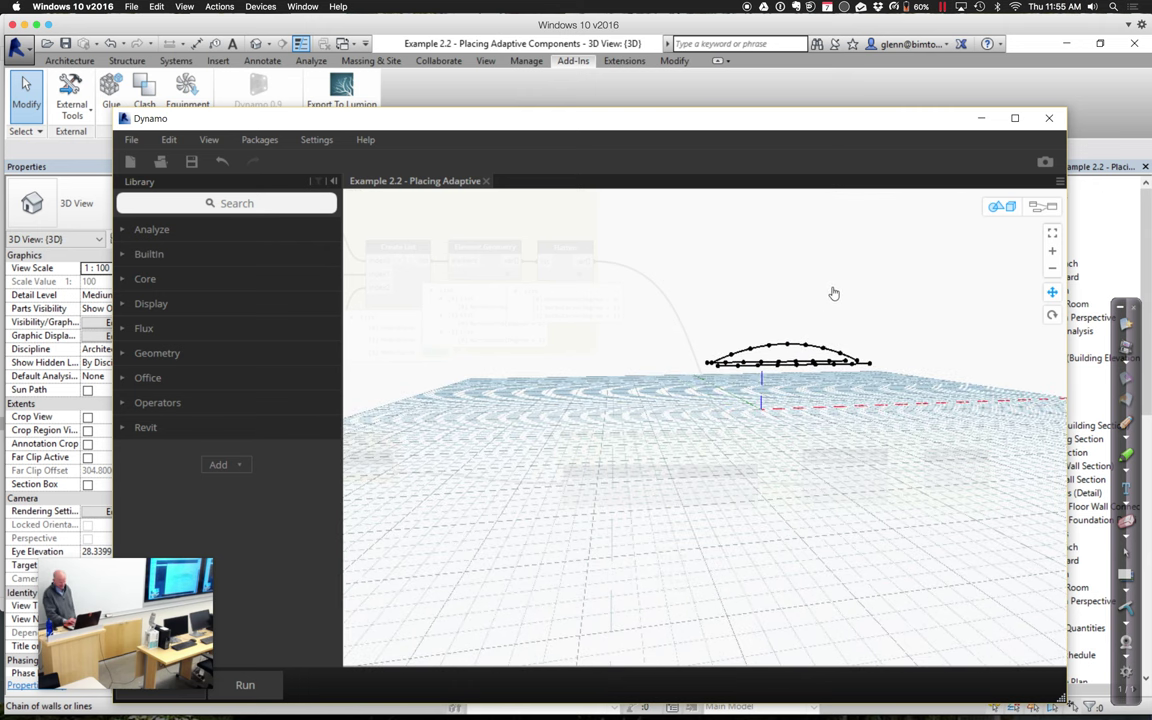
left_click(1045, 207)
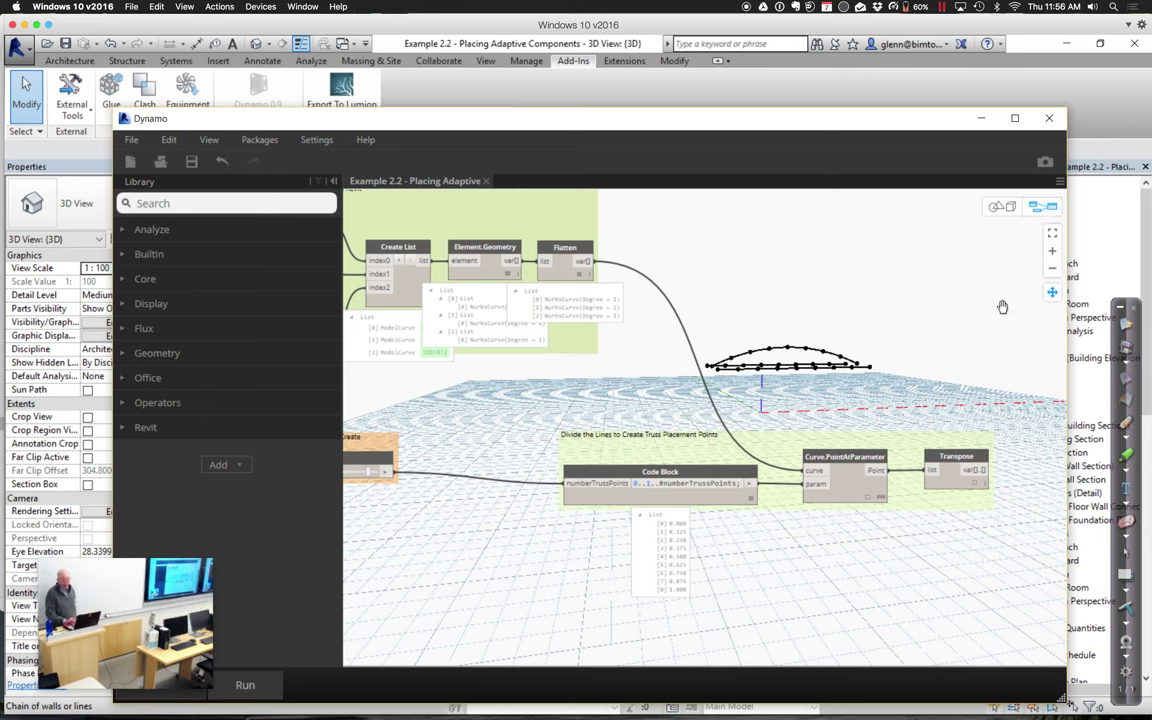
Pin open the output previews of the Curve.PointAtParameter and Transpose nodes
left_click(868, 500)
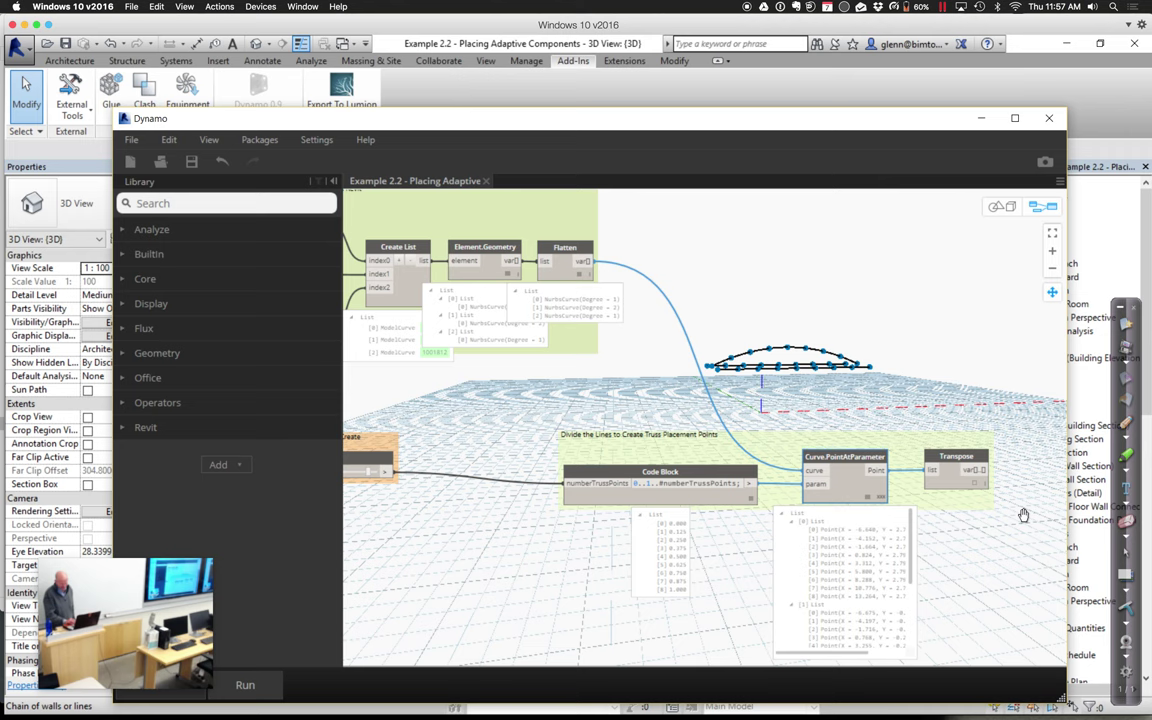
left_click(976, 485)
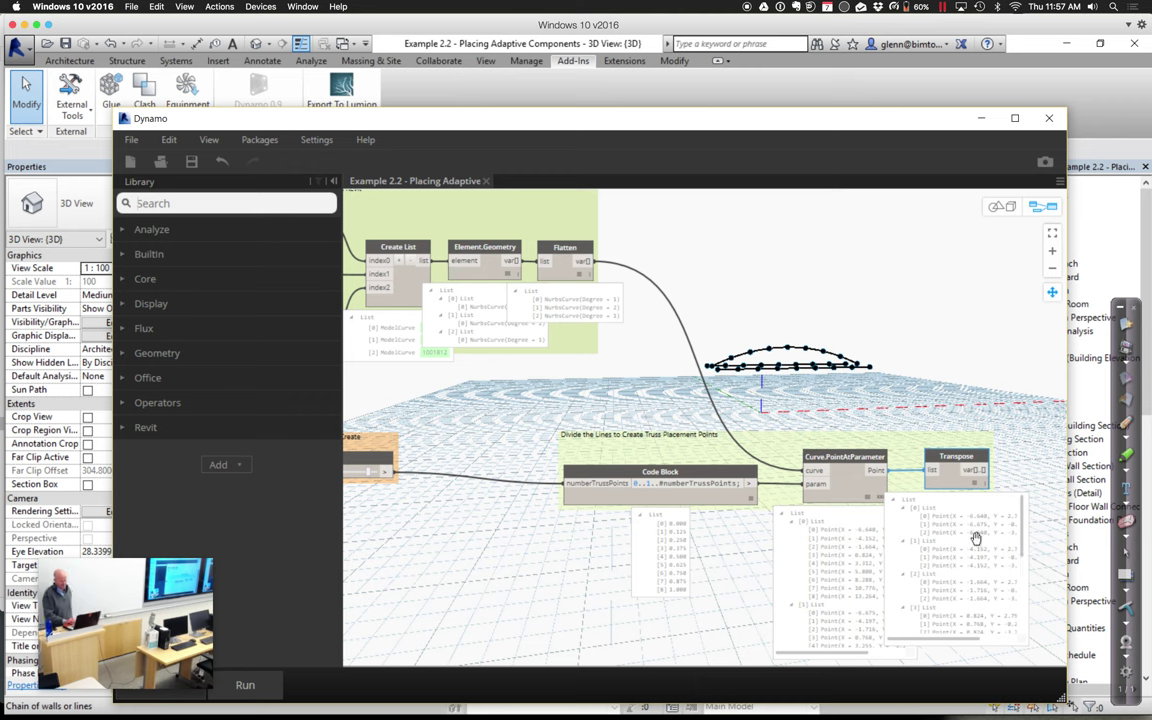
Uncover the Revit 3D view and sketch four thick red annotation arcs across the roof to illustrate the truss positions
left_click_drag(644, 128, 654, 504)
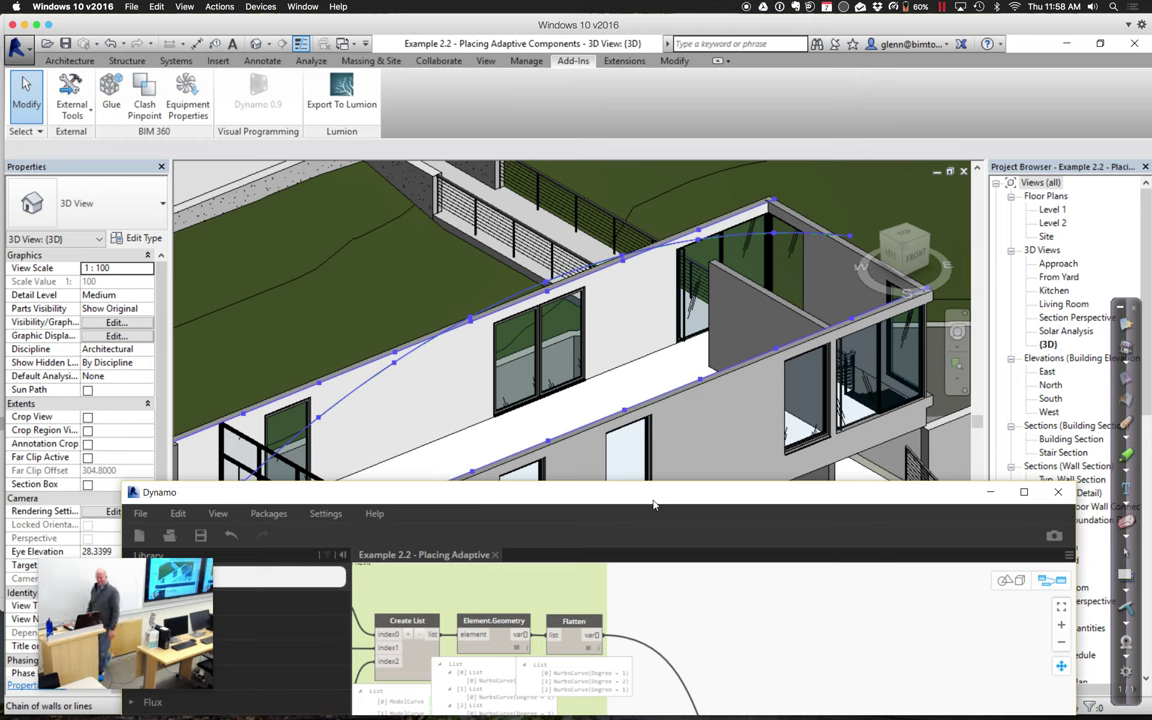
left_click(1127, 441)
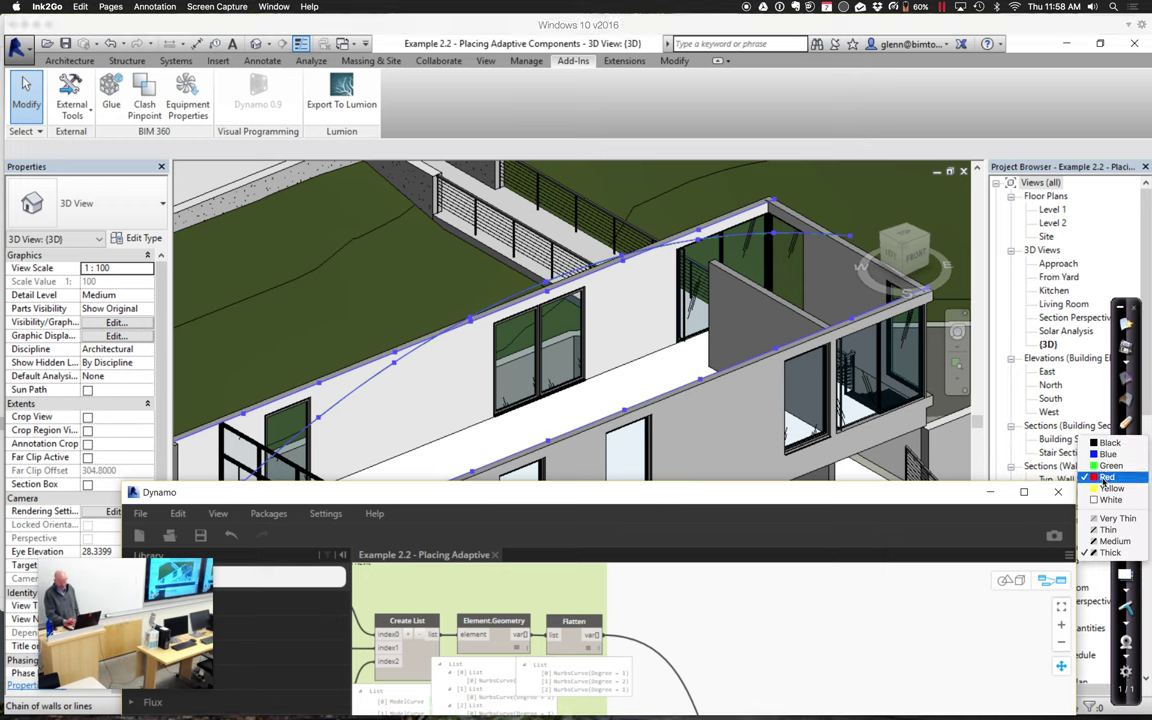
left_click(1032, 449)
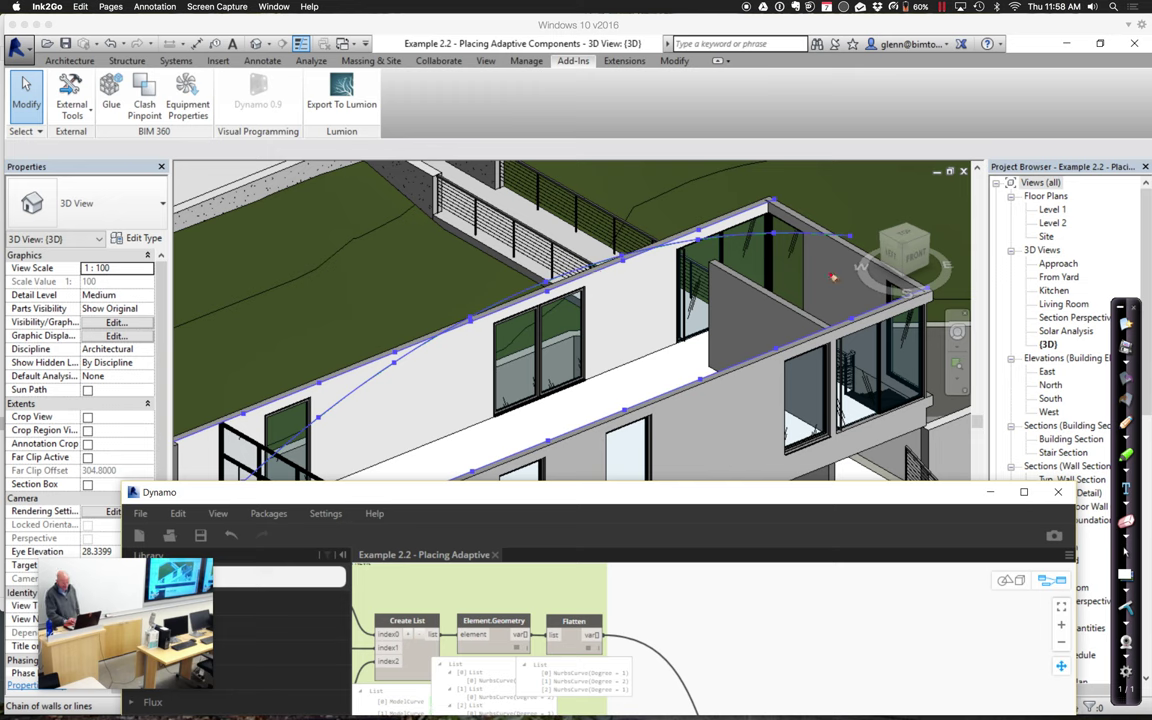
left_click_drag(850, 320, 700, 232)
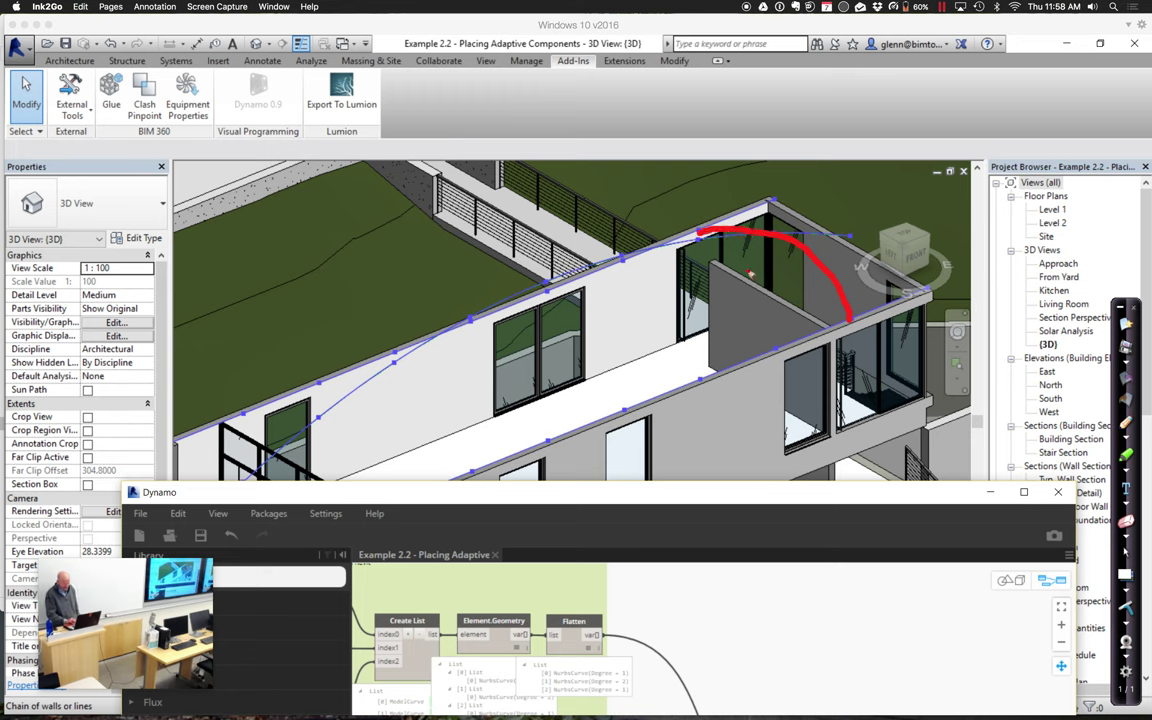
mouse_move(780, 356)
left_mouse_down()
mouse_move(771, 321)
mouse_move(704, 243)
mouse_move(642, 244)
mouse_move(607, 262)
left_mouse_up()
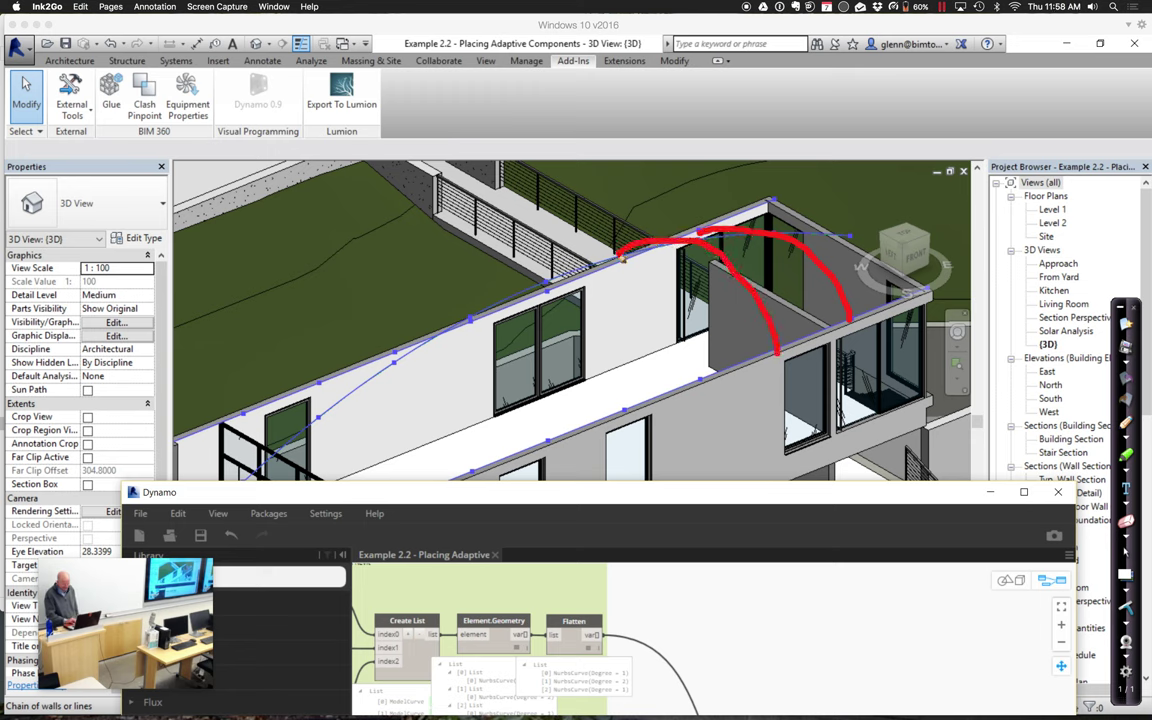
mouse_move(697, 380)
left_mouse_down()
mouse_move(655, 290)
mouse_move(600, 255)
mouse_move(550, 285)
left_mouse_up()
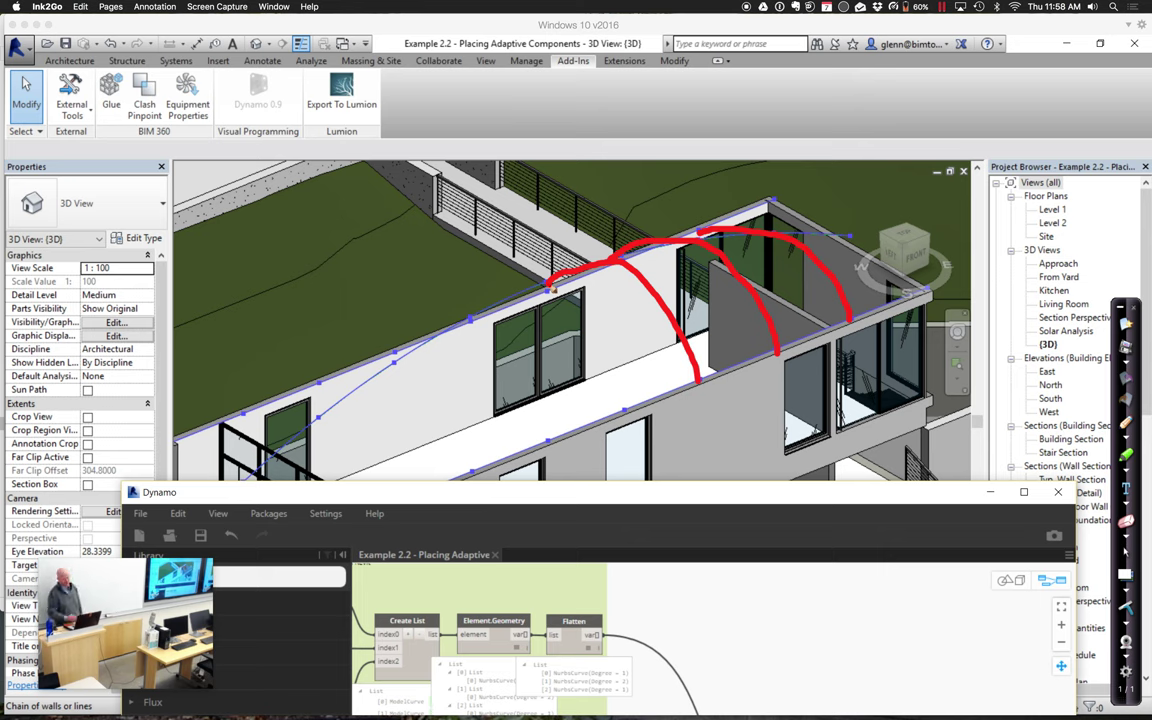
mouse_move(928, 290)
left_mouse_down()
mouse_move(795, 235)
mouse_move(760, 203)
left_mouse_up()
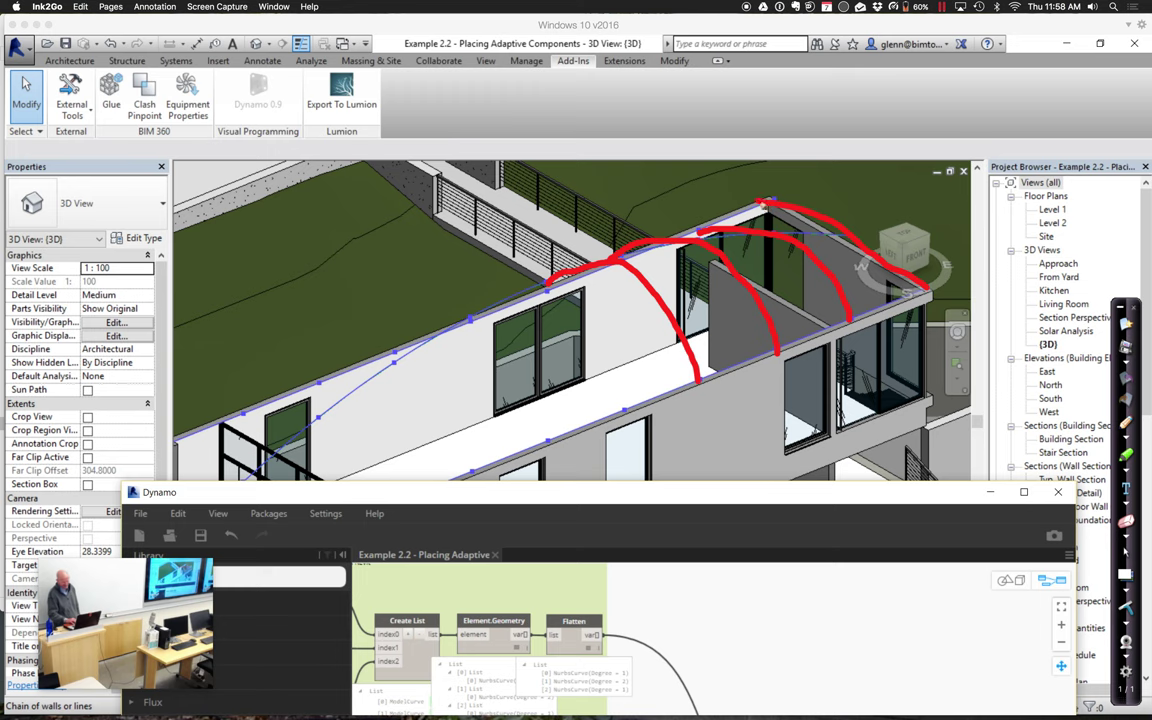
Clear the red annotation arcs and bring the Dynamo window back over the Revit model
left_click(1127, 613)
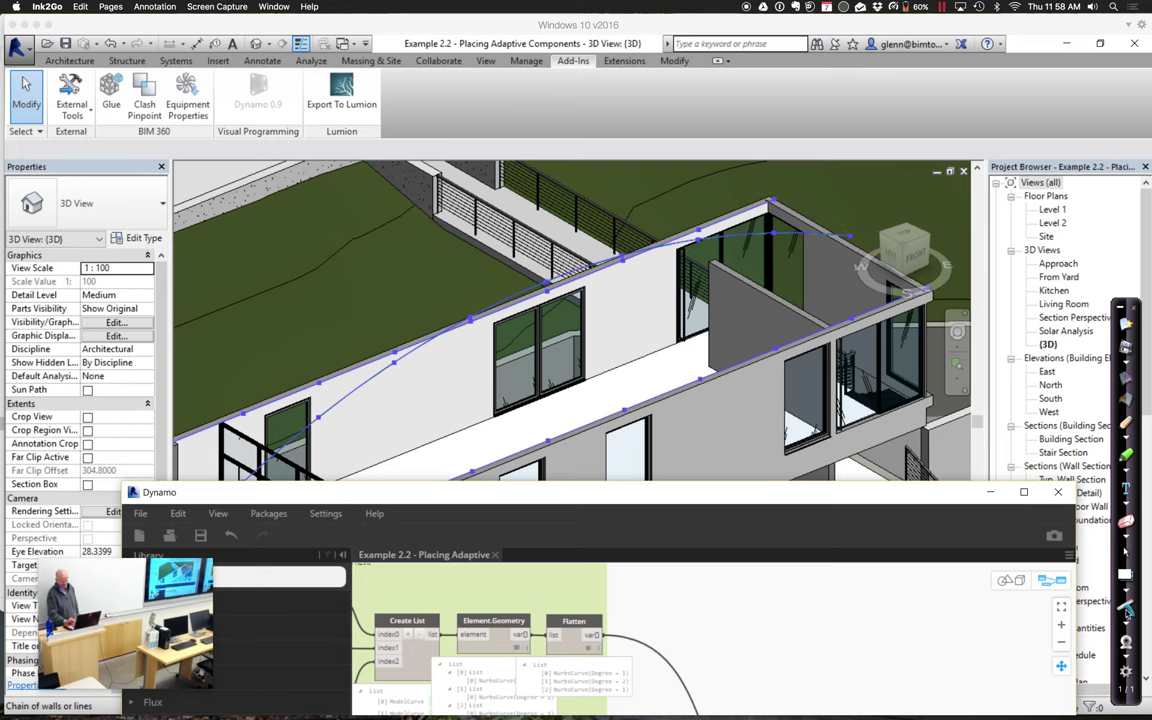
left_click(815, 501)
left_click_drag(815, 502, 787, 224)
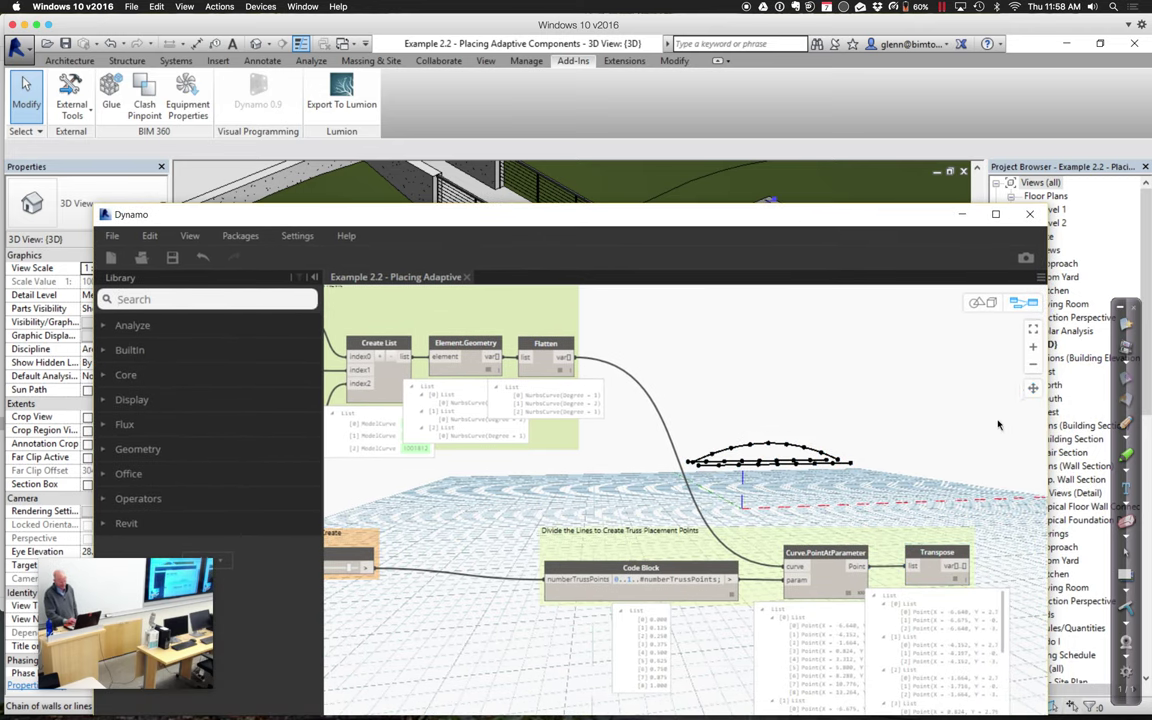
Orbit the 3D background preview to examine the three divided curves from above, then return to the node graph
left_click_drag(960, 428, 620, 319)
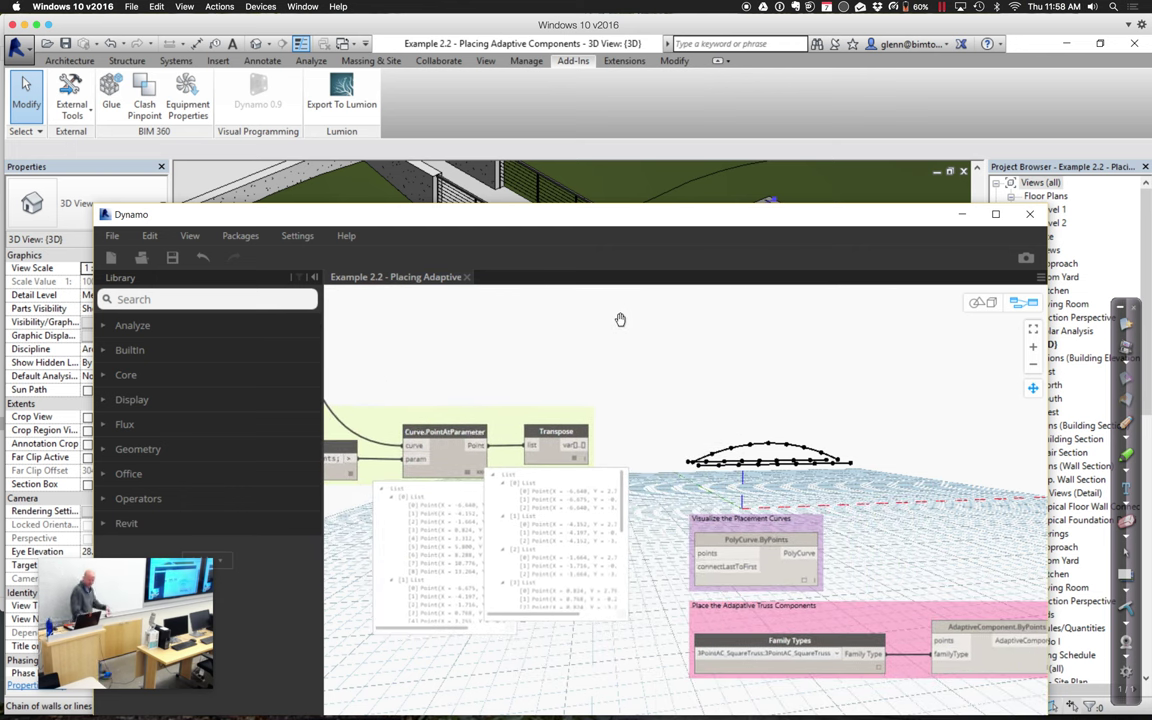
left_click(982, 302)
left_click(1035, 412)
left_click_drag(905, 419, 955, 474)
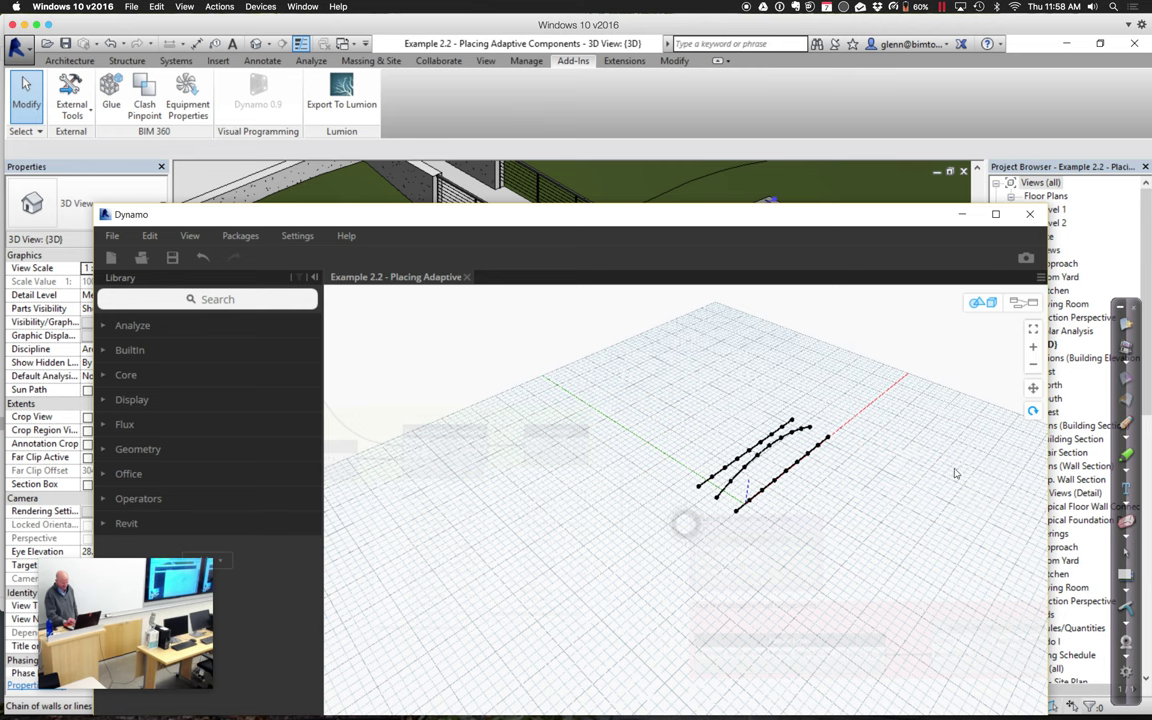
left_click(1015, 303)
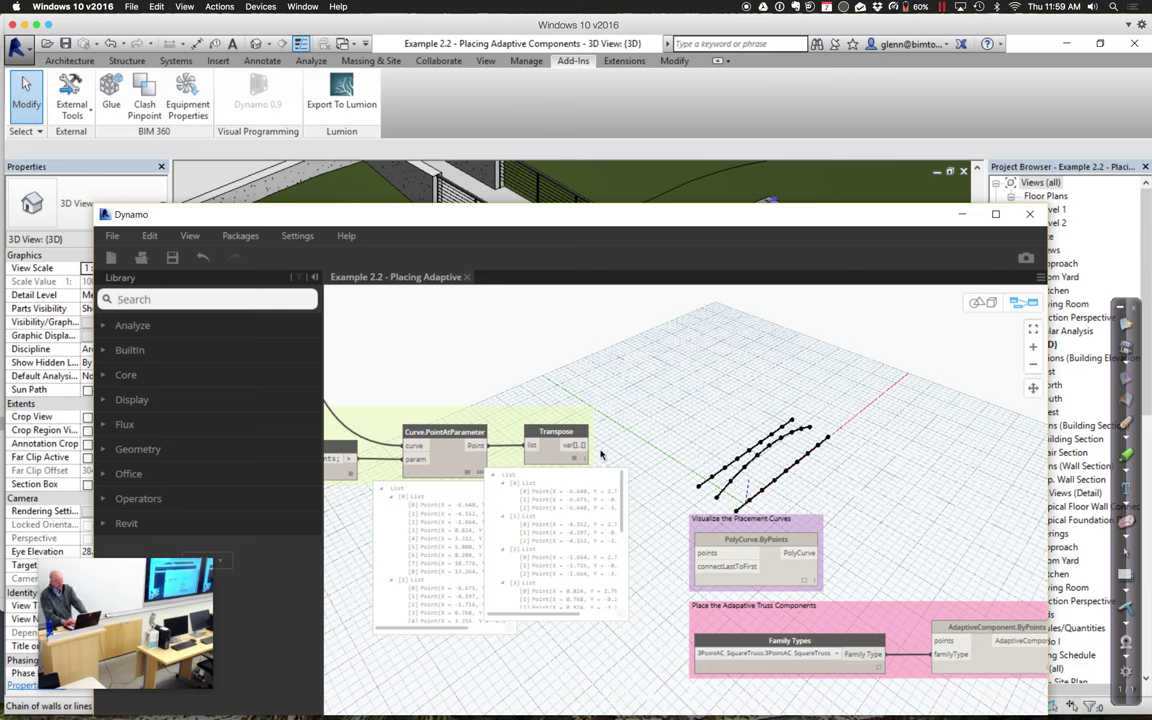
Connect the Transpose output to the points input of PolyCurve.ByPoints and run the graph to draw the placement curves
left_click_drag(583, 445, 712, 558)
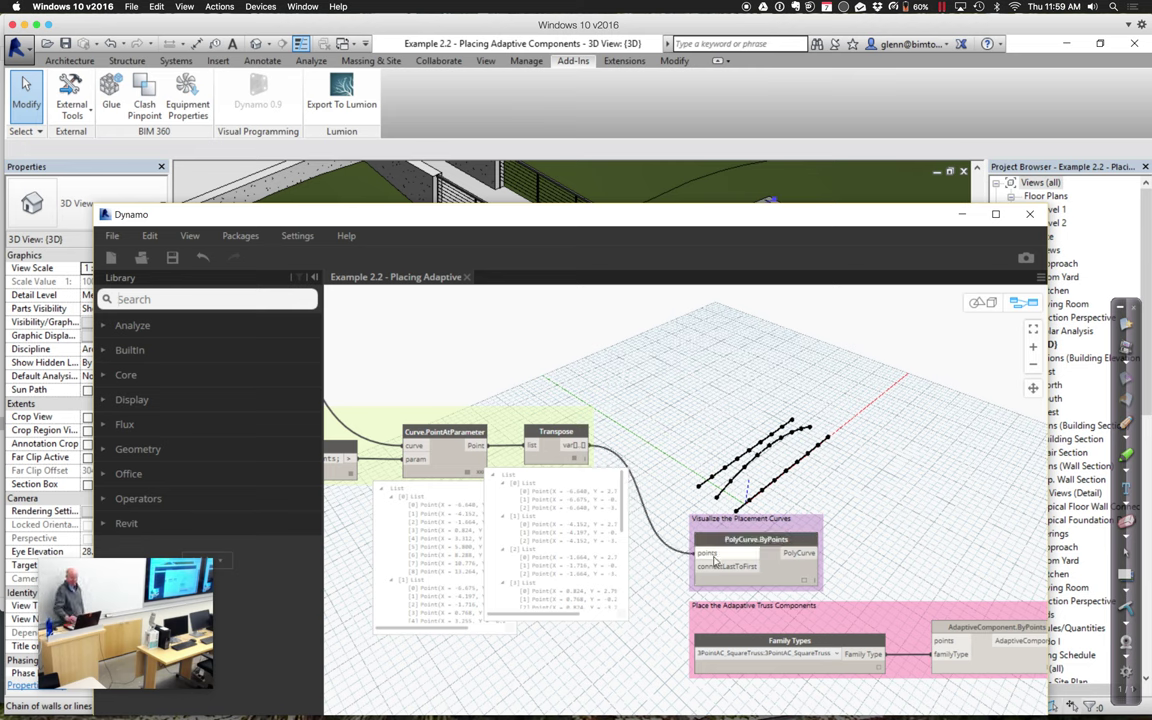
left_click_drag(504, 219, 636, 116)
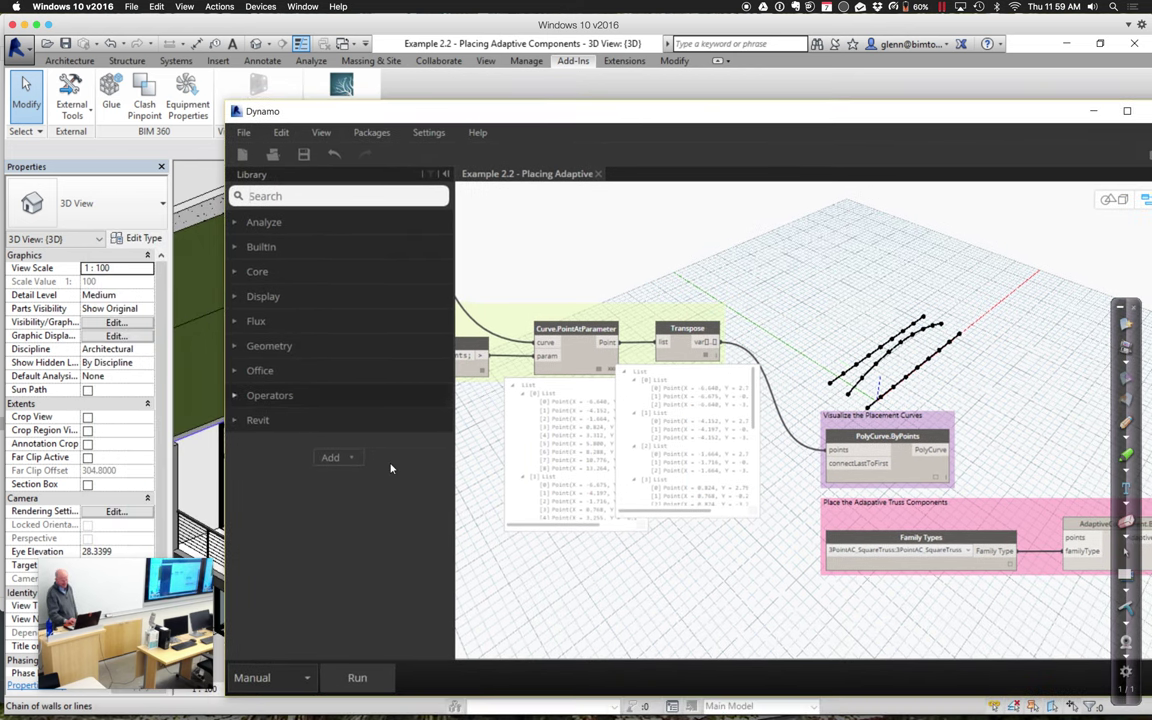
left_click(368, 677)
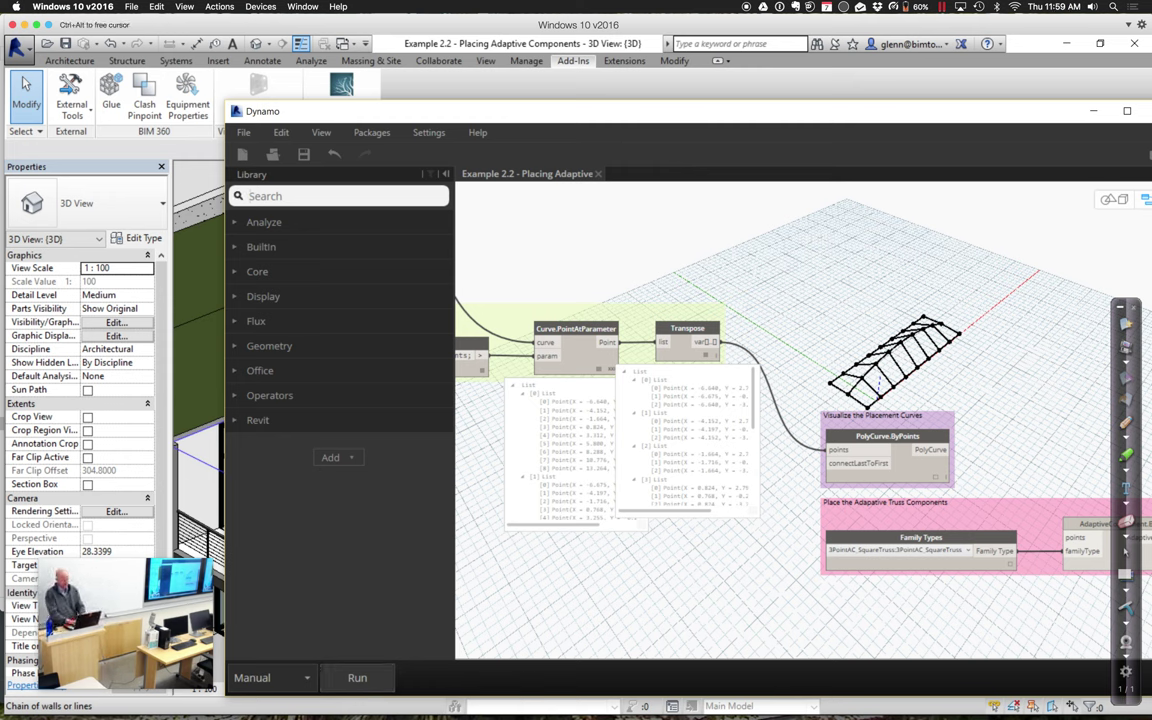
Search the node library for nurbs and add the NurbsCurve.ByControlPoints node that takes only points
type("curve")
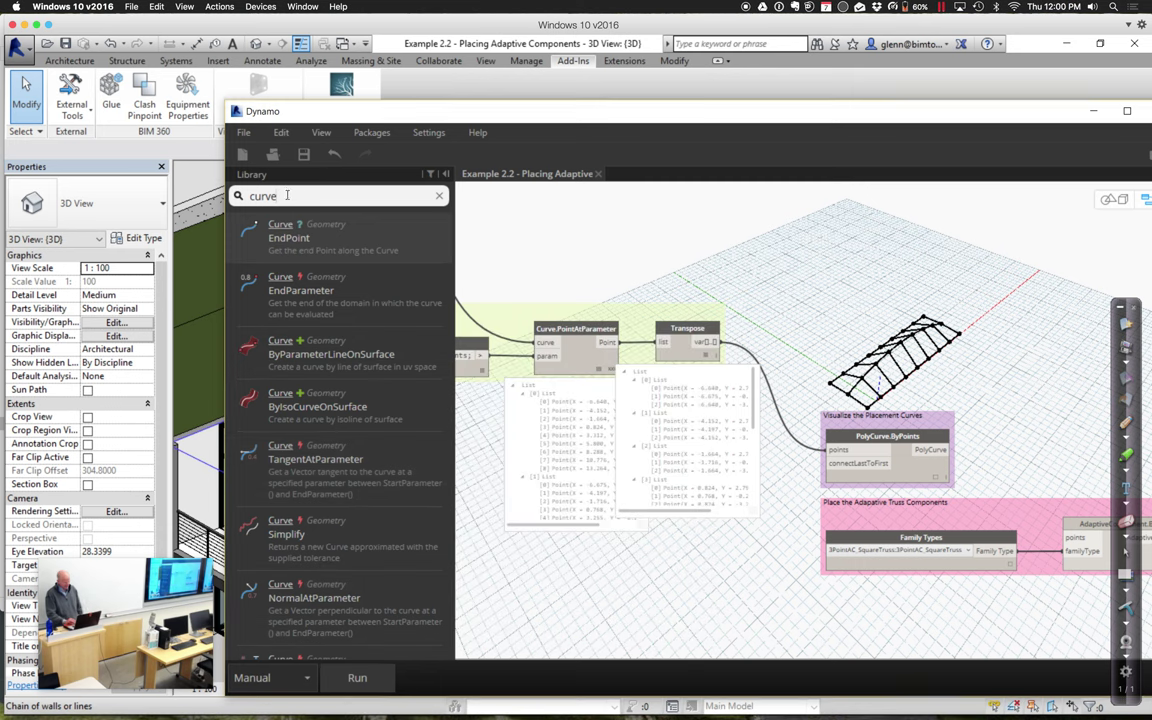
double_click(255, 196)
type("nurbs")
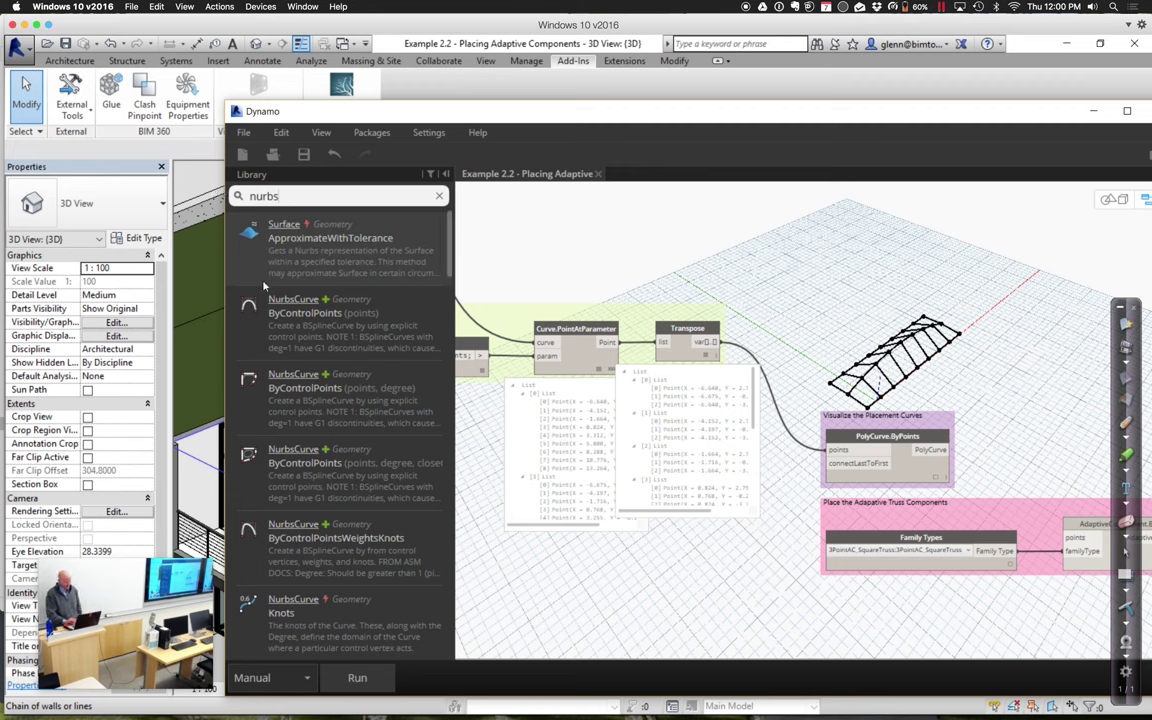
mouse_move(273, 313)
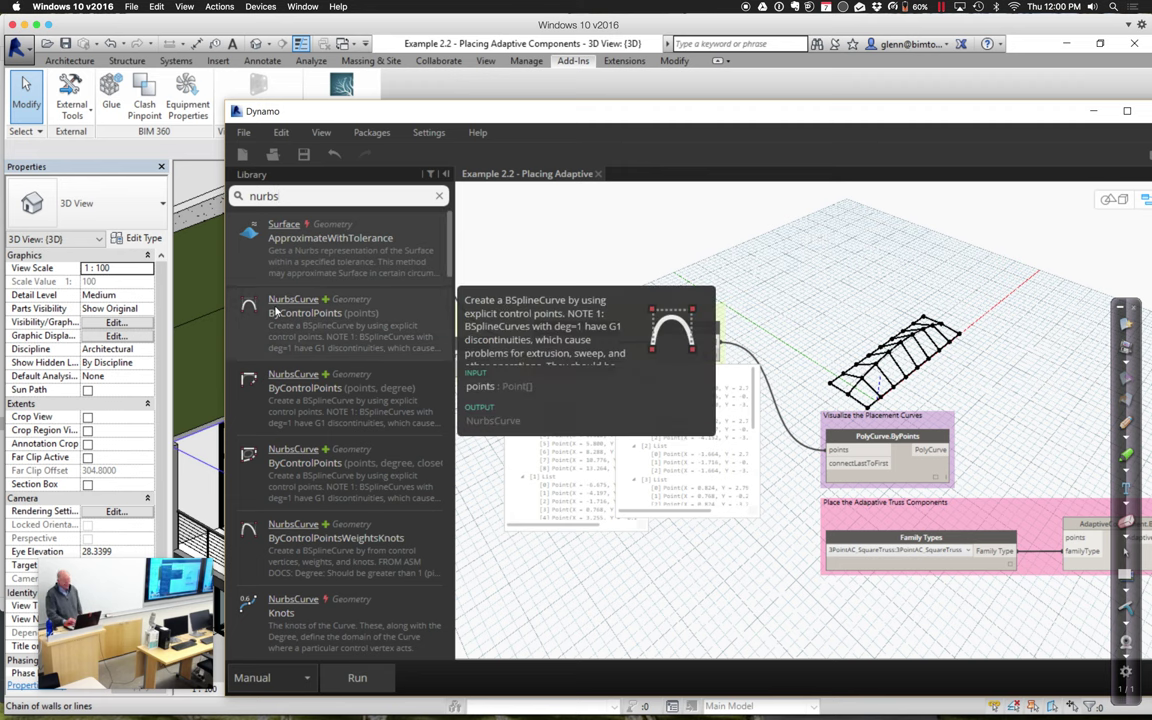
left_click(275, 312)
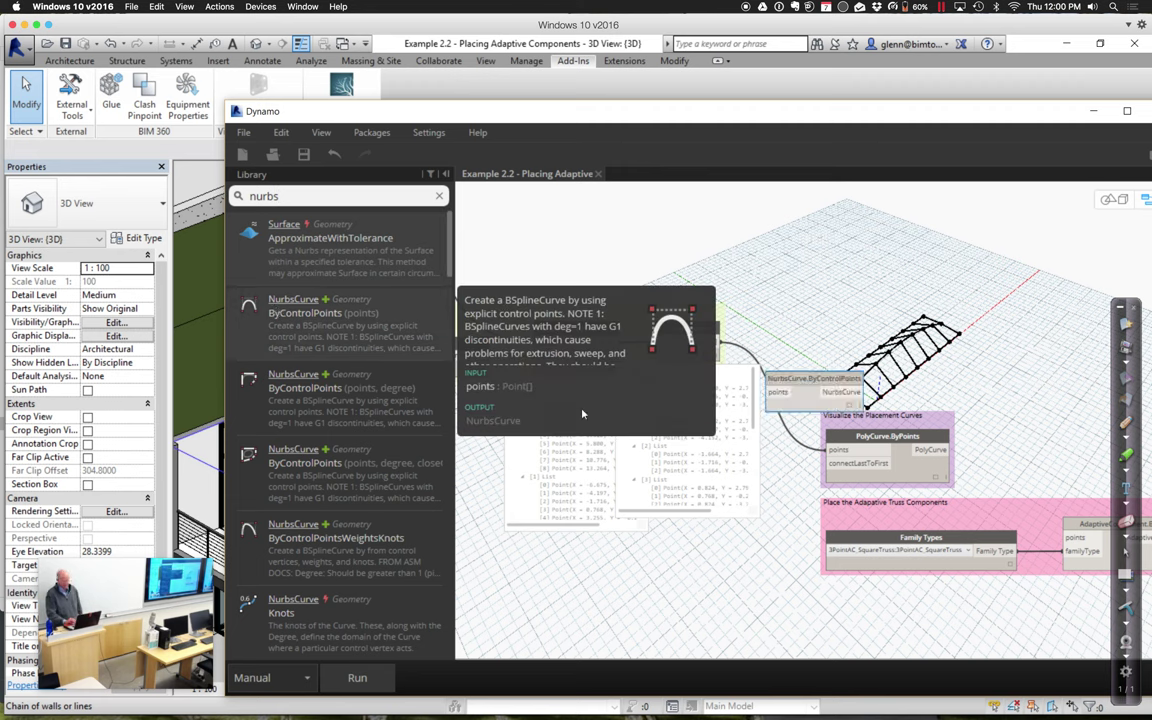
Place NurbsCurve.ByControlPoints above the preview curves, connect the Transpose output to its points input, and run the graph
left_click_drag(814, 379, 914, 251)
left_click_drag(765, 318, 878, 264)
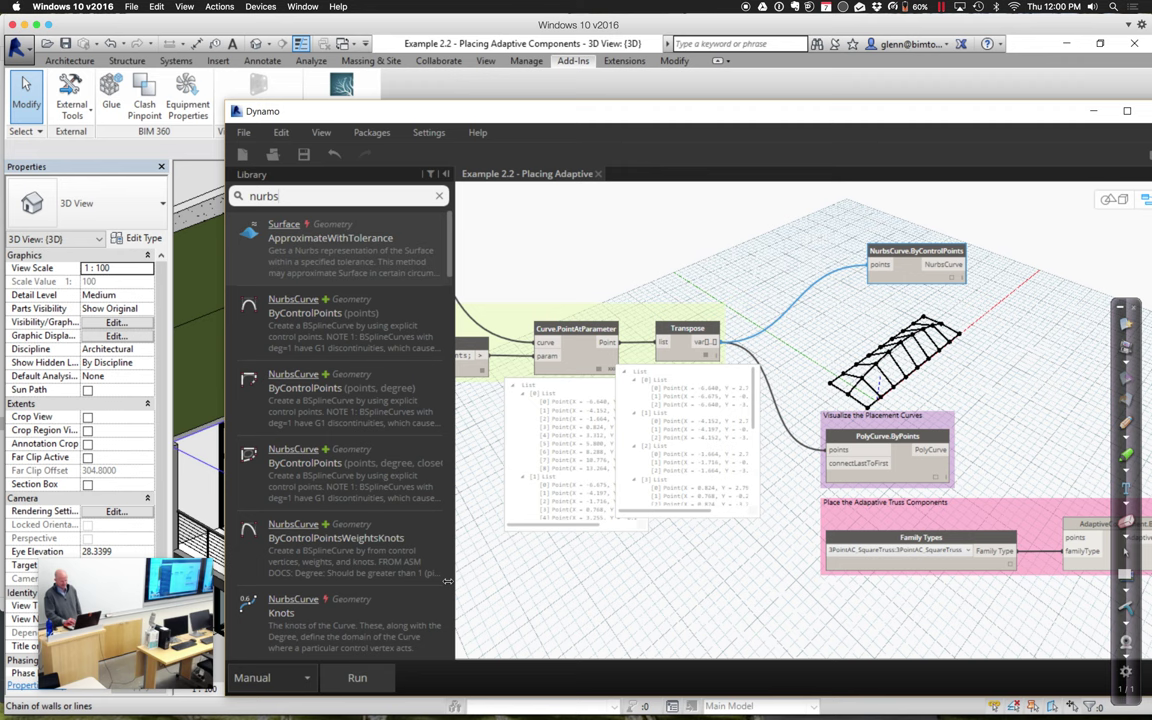
left_click(370, 682)
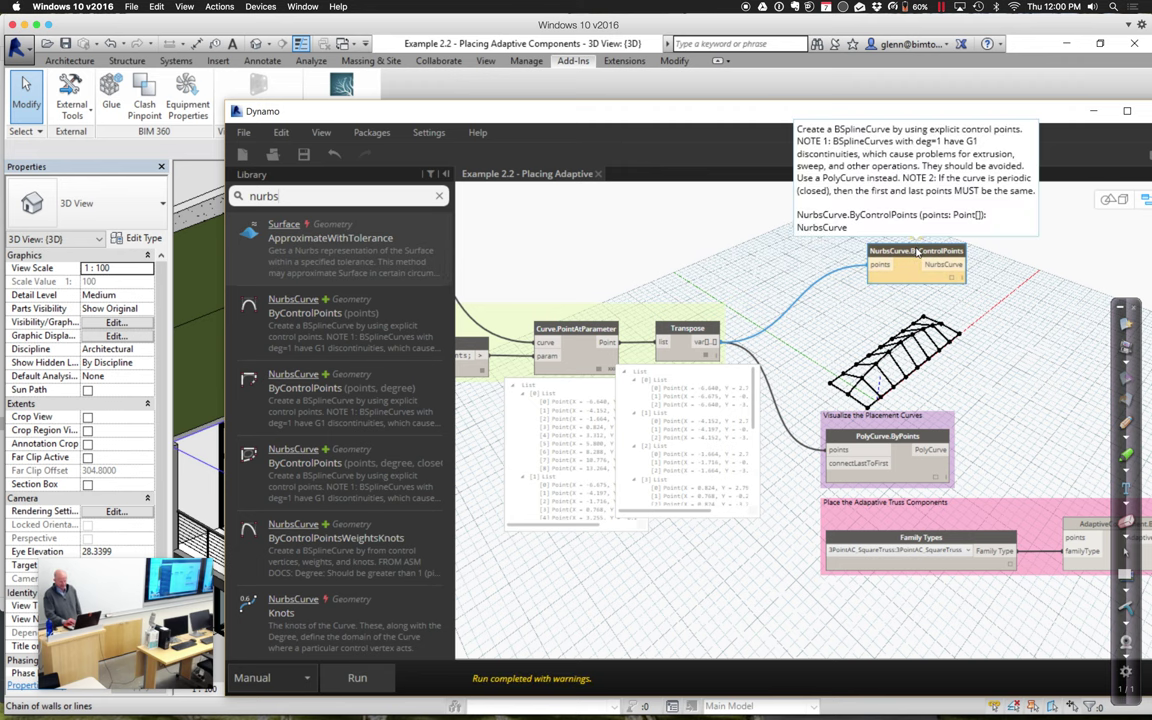
Check the descriptions of NurbsCurve.ByControlPoints and remove that node from the graph
right_click(917, 252)
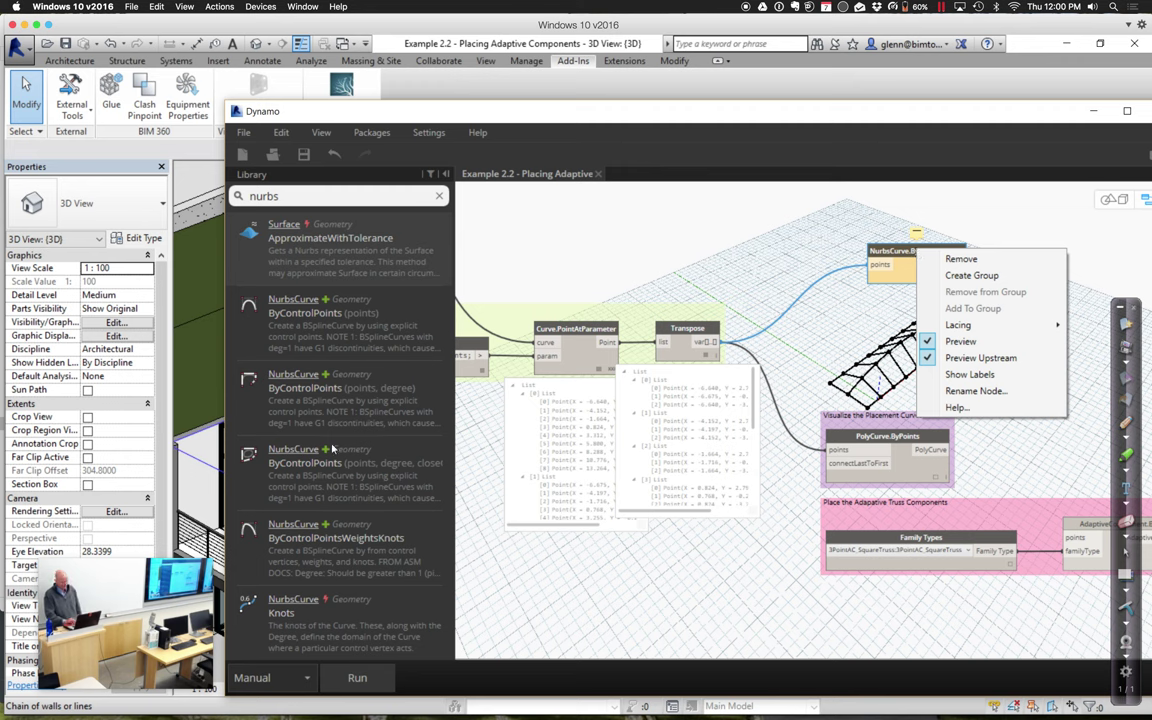
key("Escape")
mouse_move(318, 458)
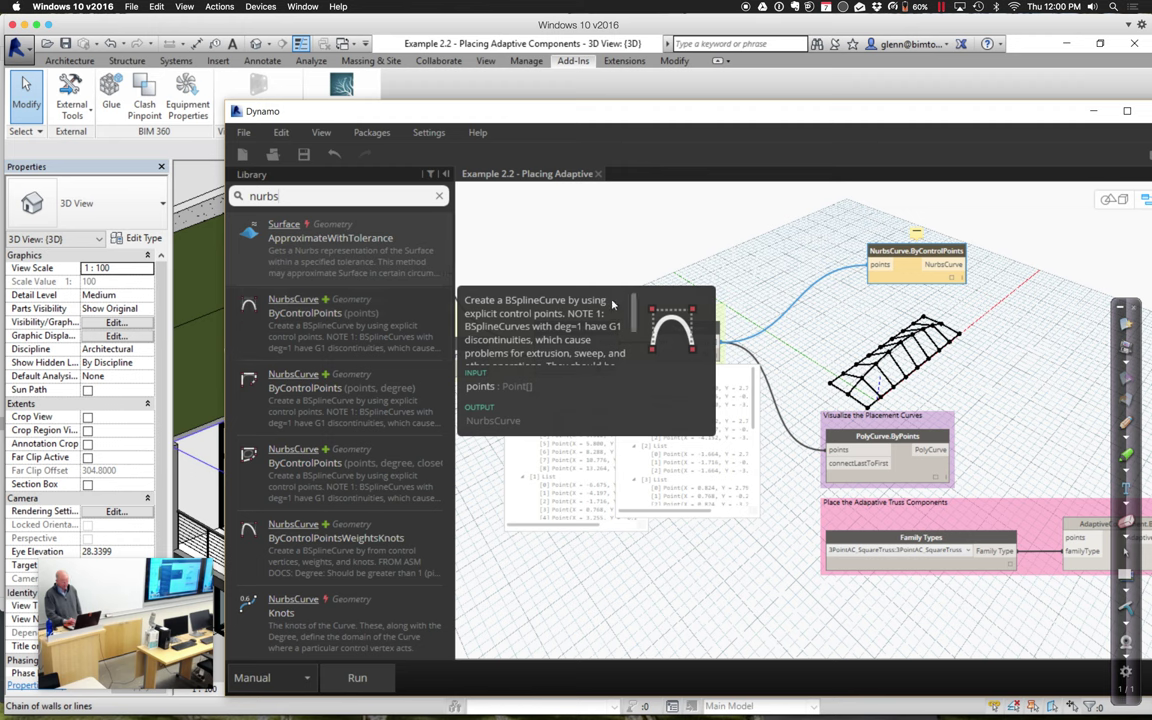
mouse_move(918, 232)
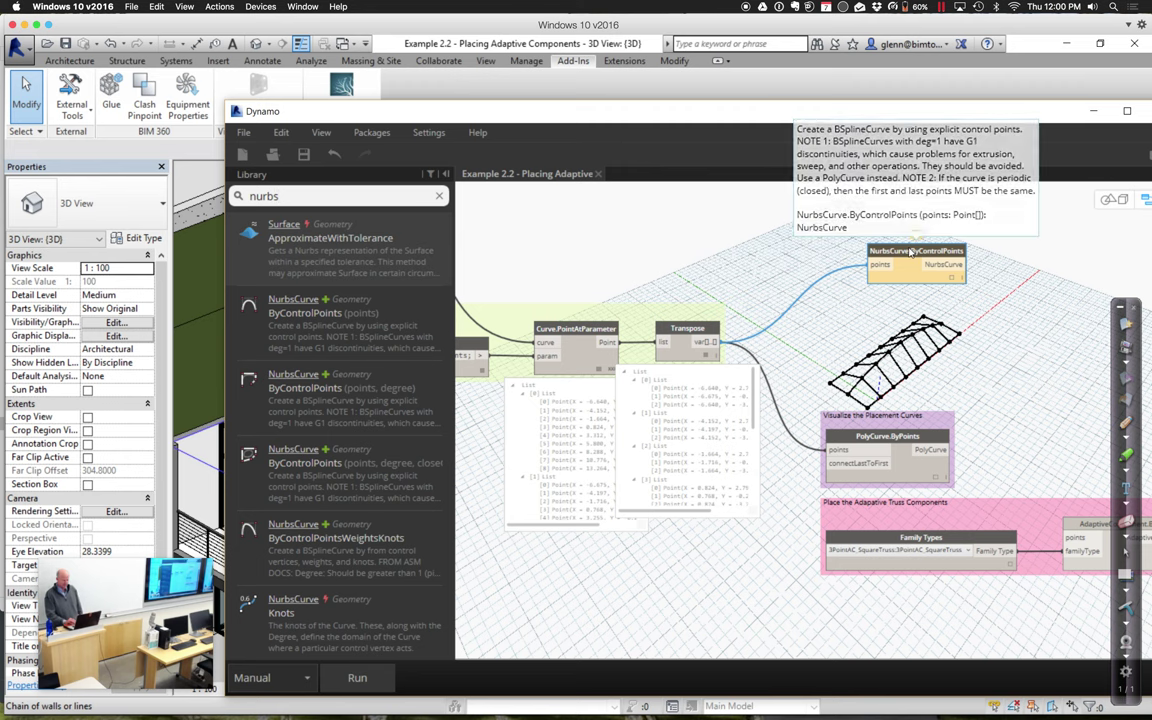
right_click(911, 251)
left_click(934, 264)
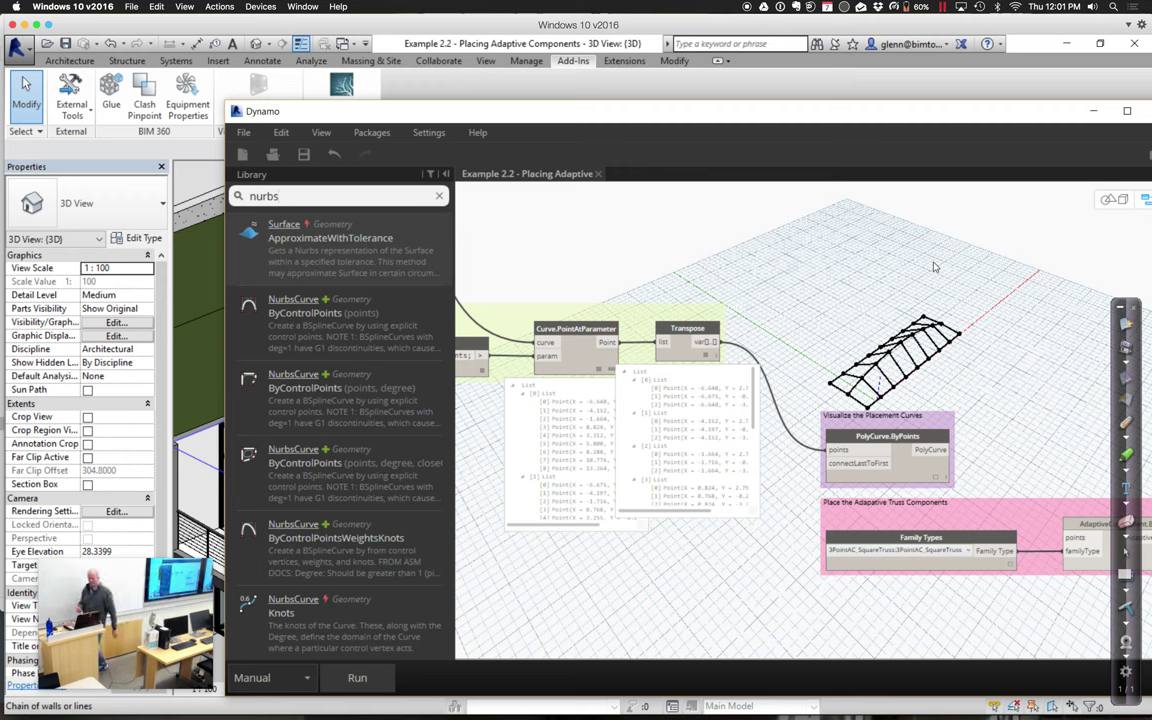
Connect the Transpose output to the points input of AdaptiveComponent.ByPoints, run the graph, and uncover the Revit model
left_click(716, 342)
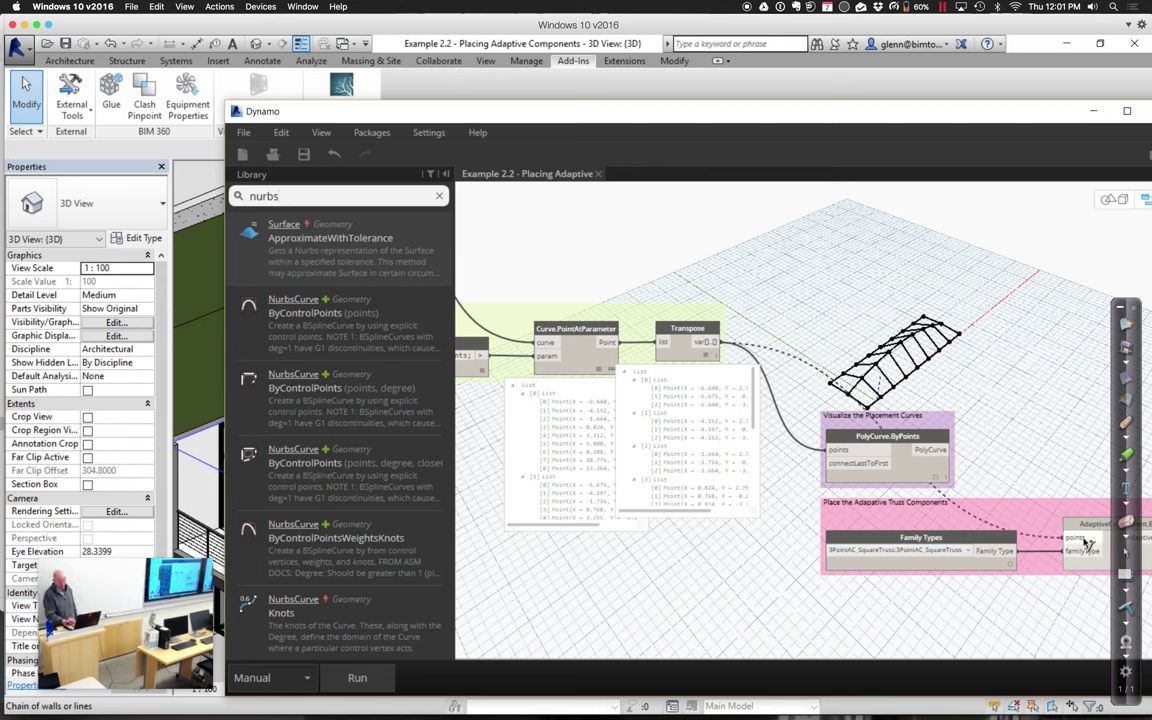
left_click(1085, 541)
left_click(368, 680)
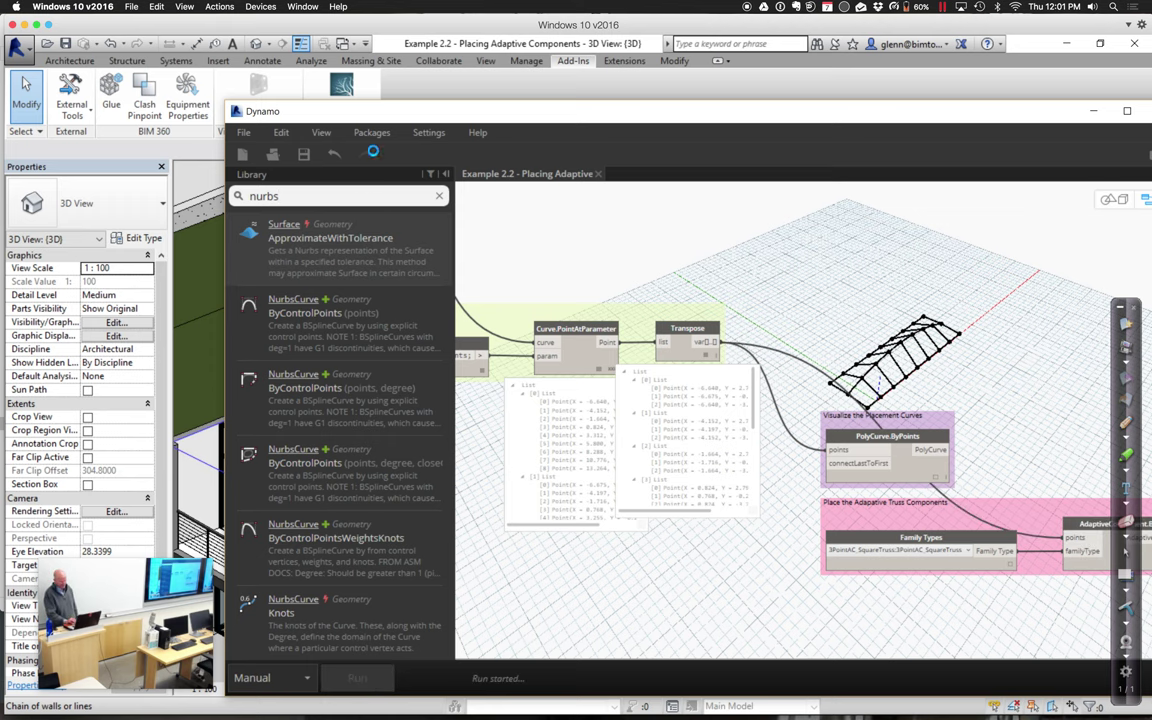
left_click_drag(375, 120, 749, 440)
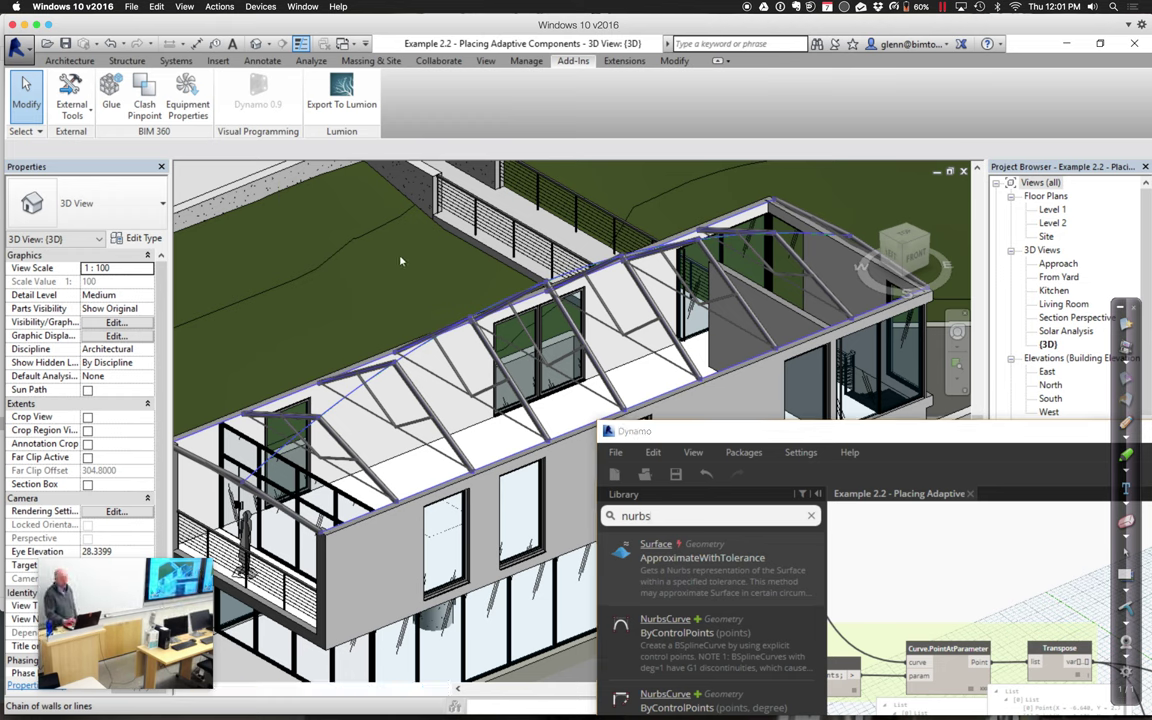
Select the ridge control curve in the 3D view, pull its middle control point upward, and rerun the graph to update the trusses
left_click(359, 229)
left_click(424, 352)
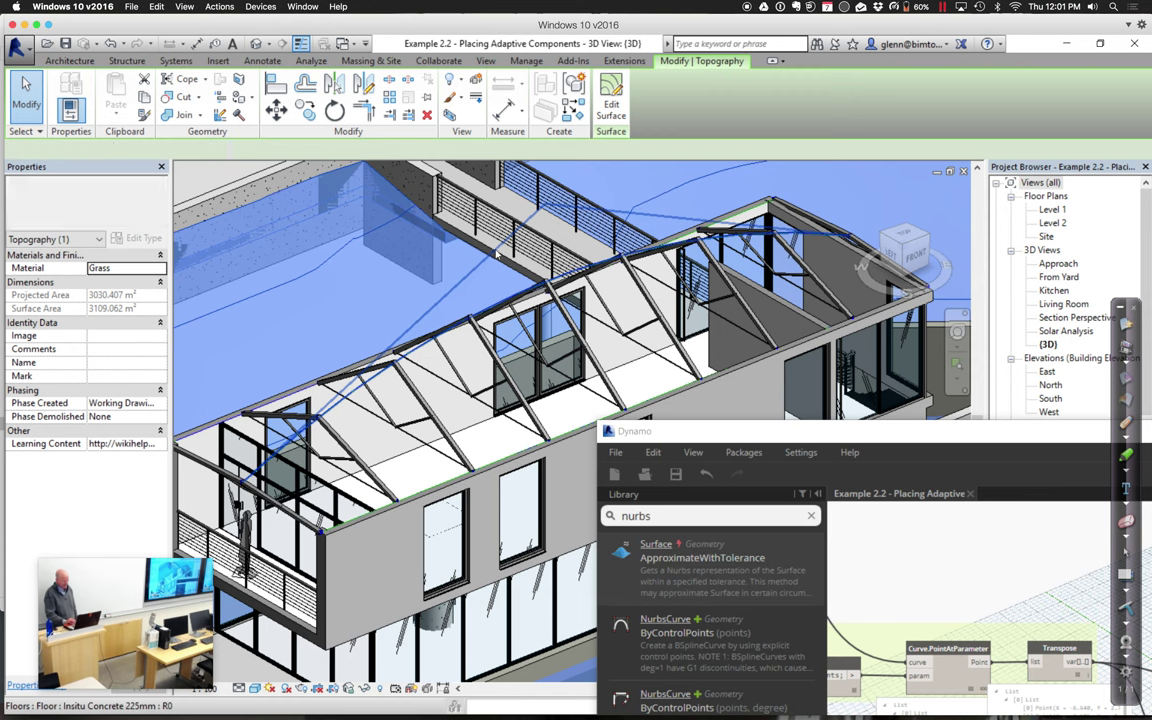
left_click_drag(547, 205, 537, 162)
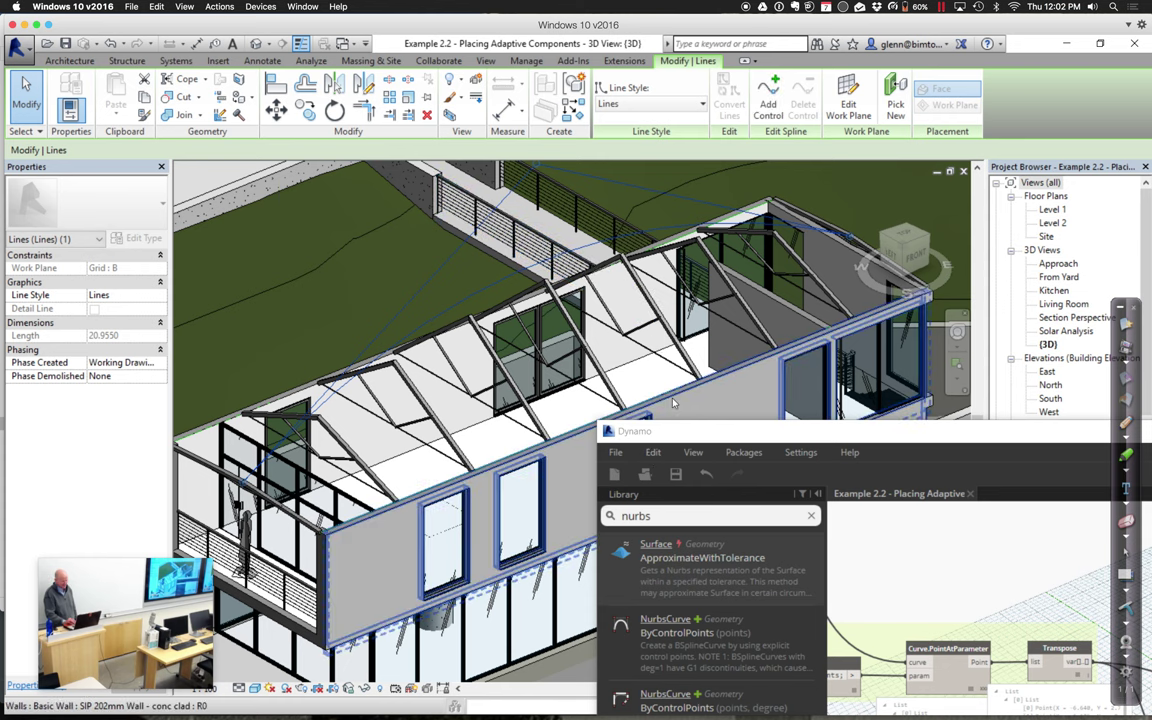
left_click_drag(671, 435, 783, 130)
left_click(834, 691)
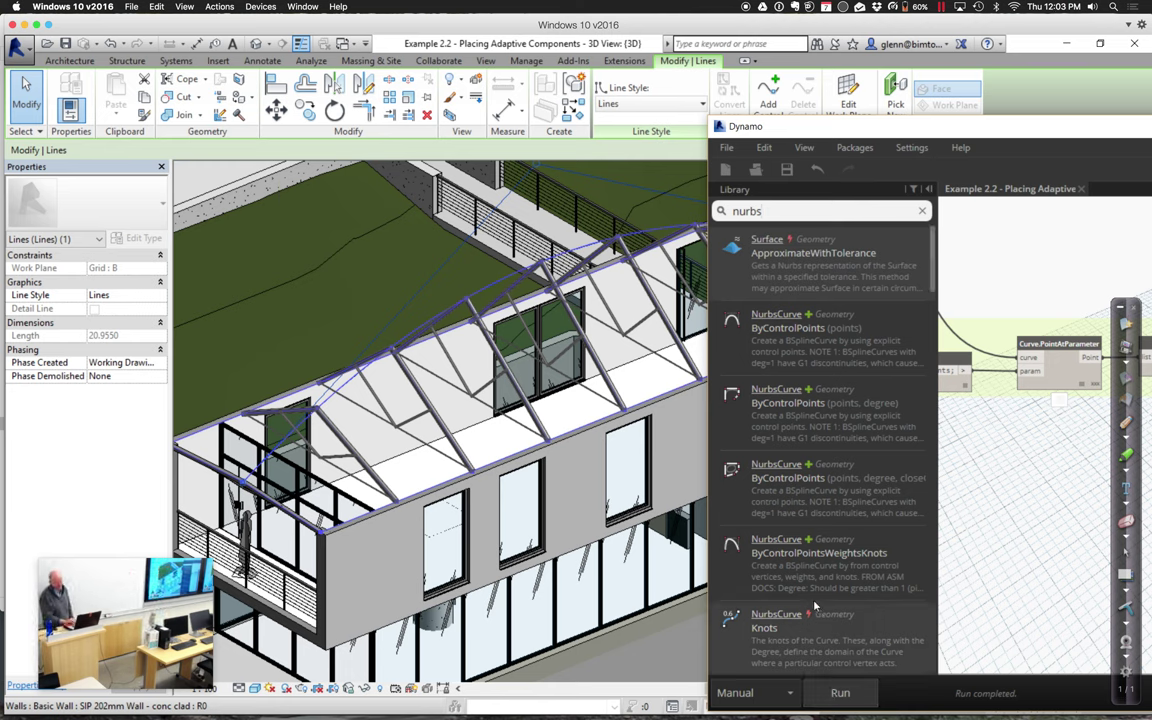
Switch to the Mindomo map, collapse Example 2.2 - Placing Adaptive Components, and expand Example 2.3 - Parametric Towers to review its outline
key("ctrl+Left")
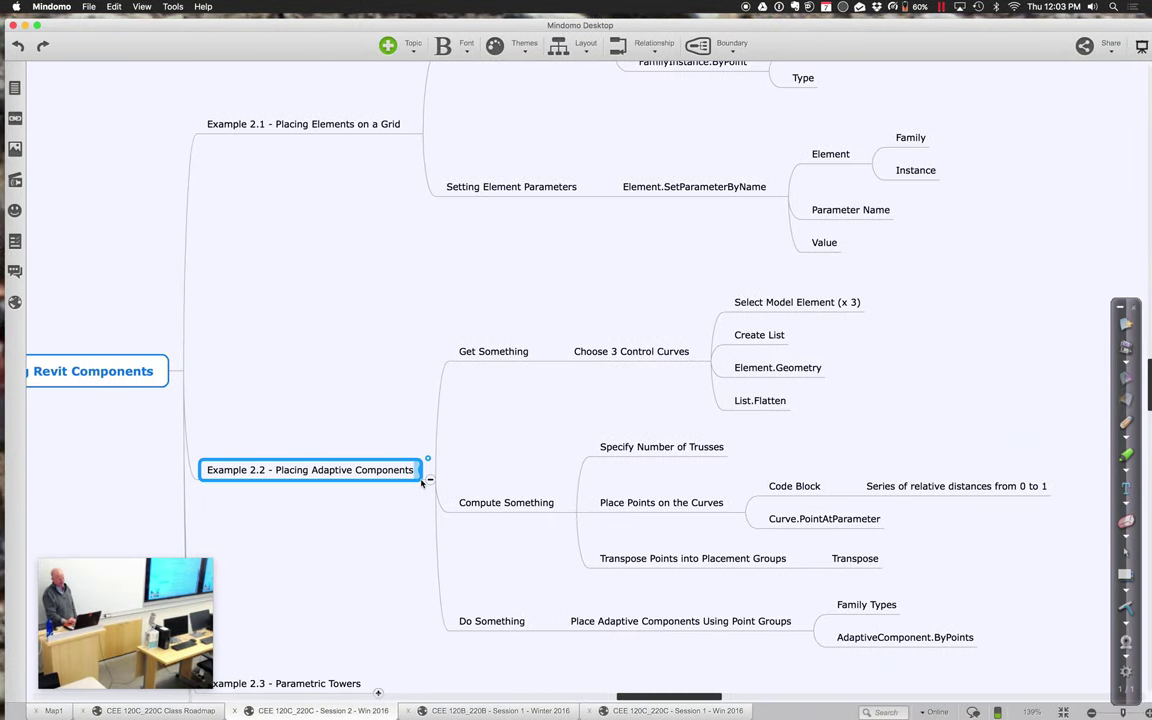
left_click(431, 483)
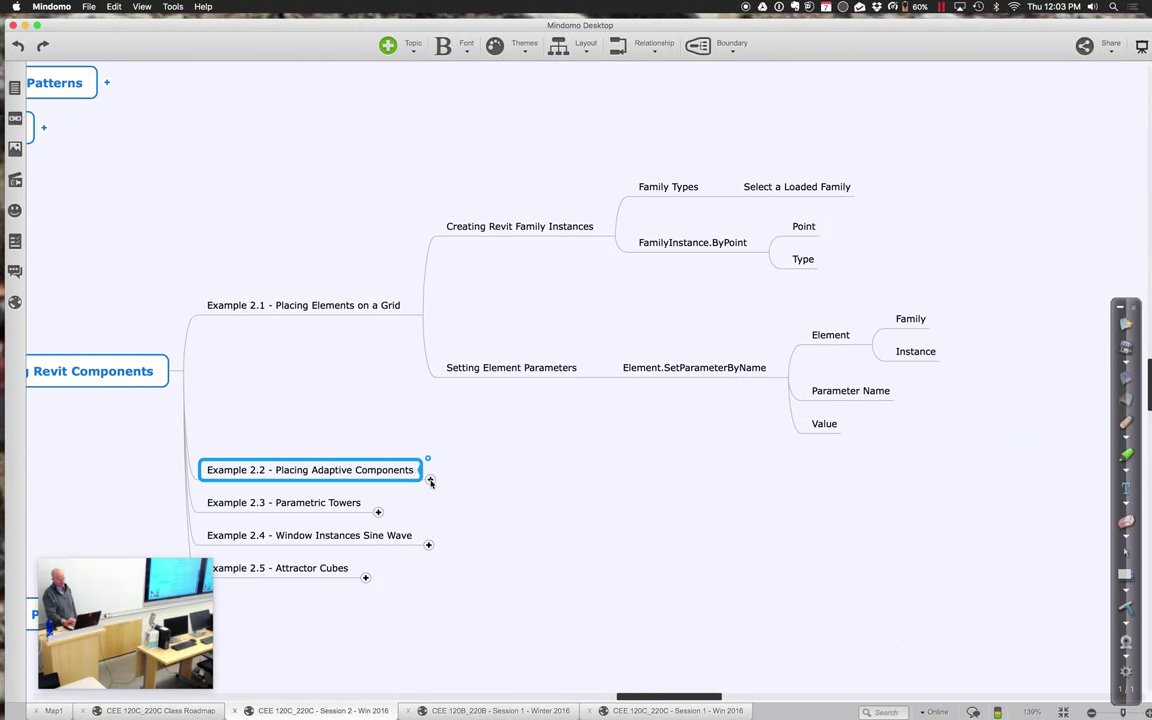
left_click(378, 513)
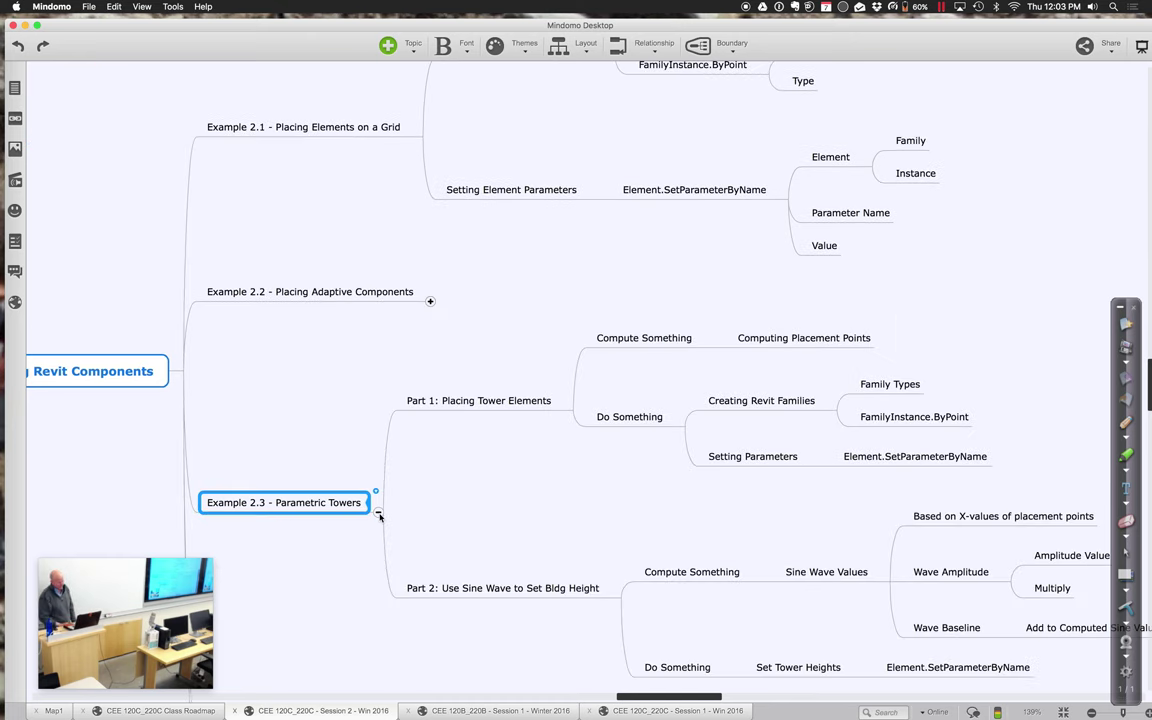
scroll(380, 517, "down", 4)
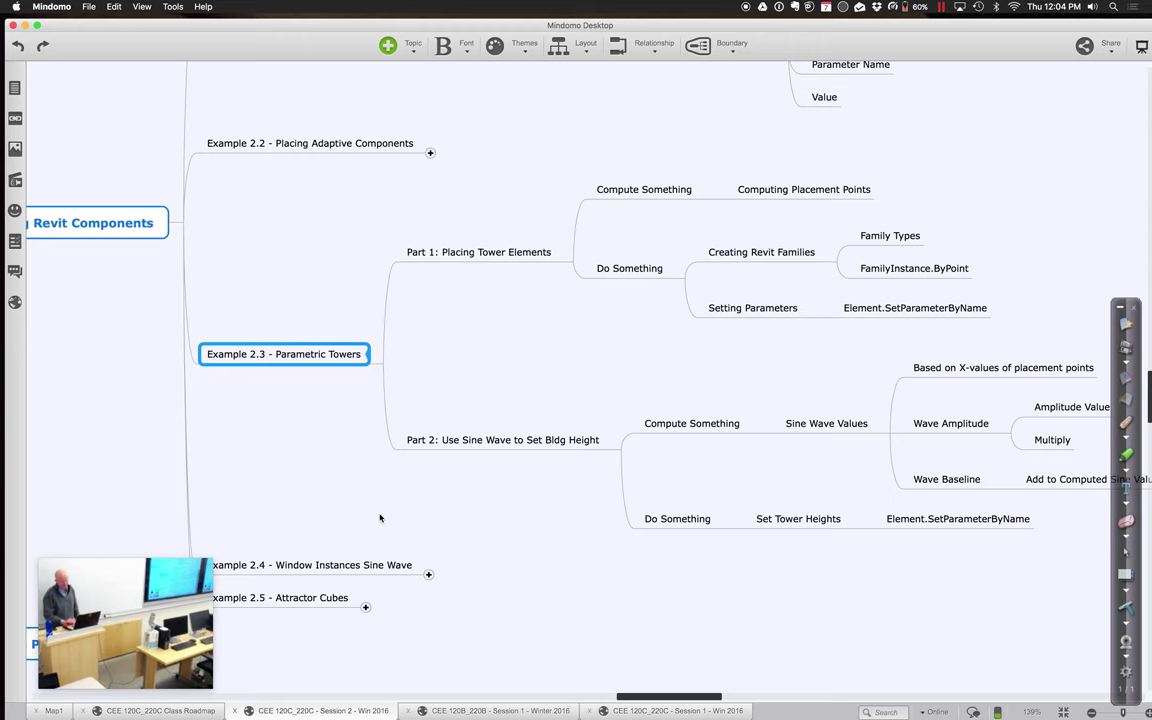
scroll(380, 518, "up", 1)
scroll(380, 518, "right", 1)
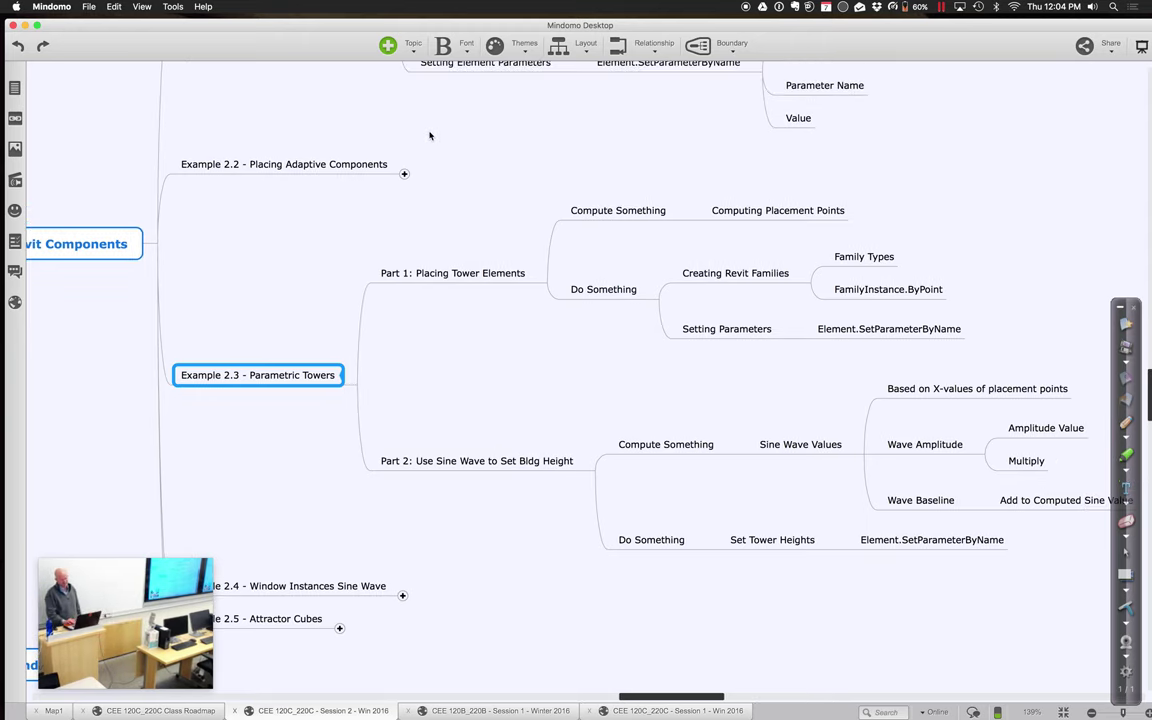
Return to Revit and close Dynamo without saving the changes to the Example 2.2 graph
key("ctrl+Right")
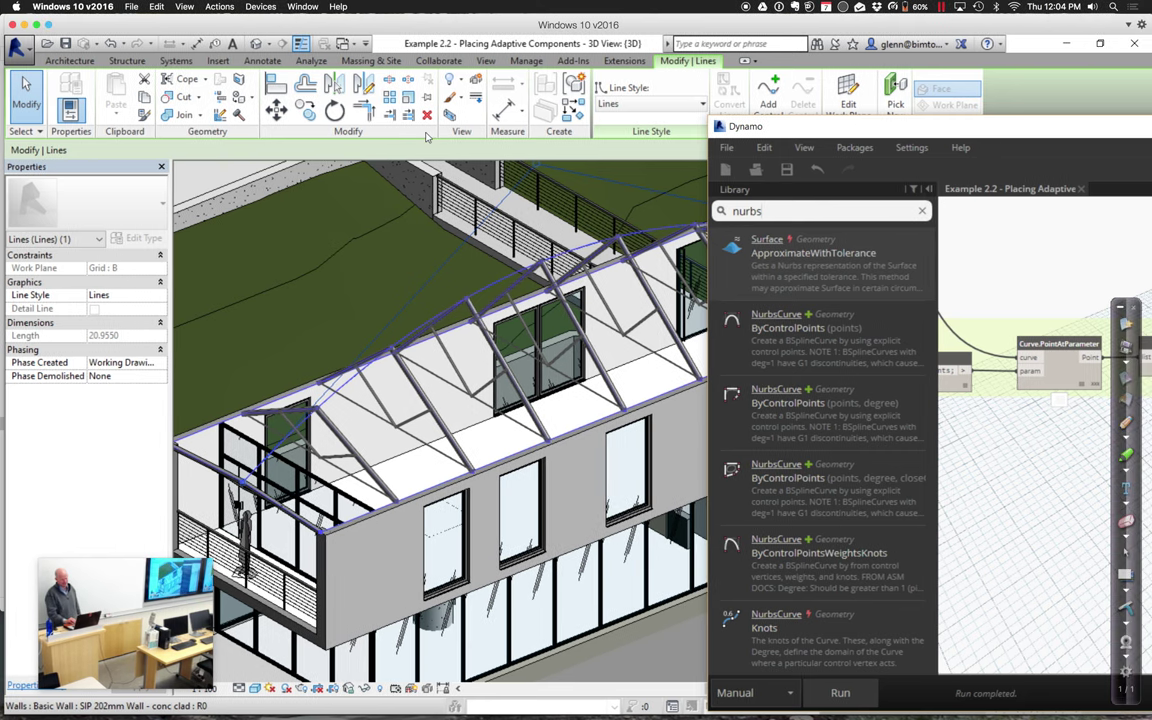
left_click_drag(882, 129, 306, 111)
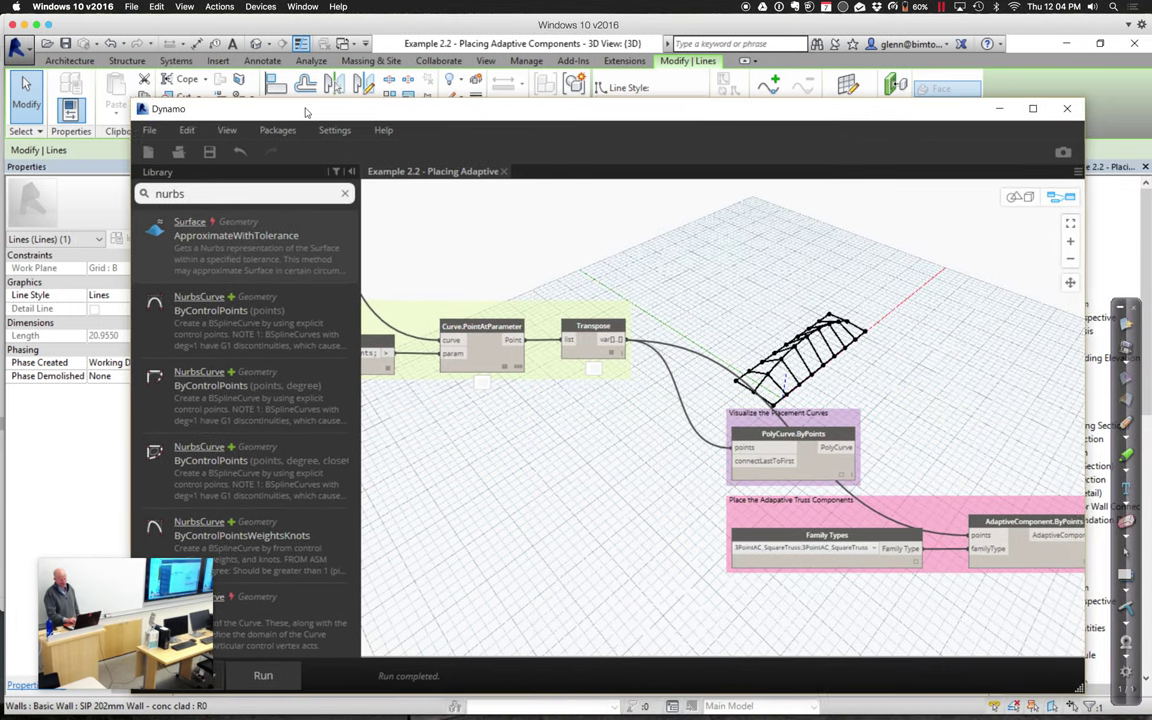
left_click(1067, 108)
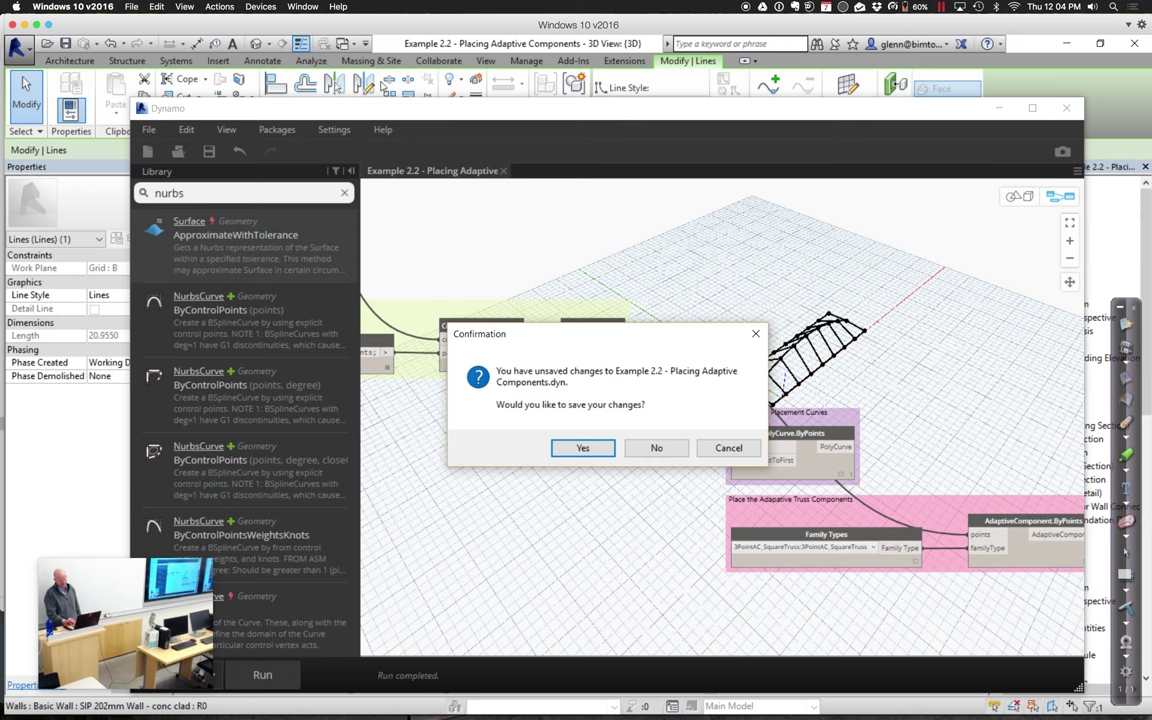
left_click(652, 447)
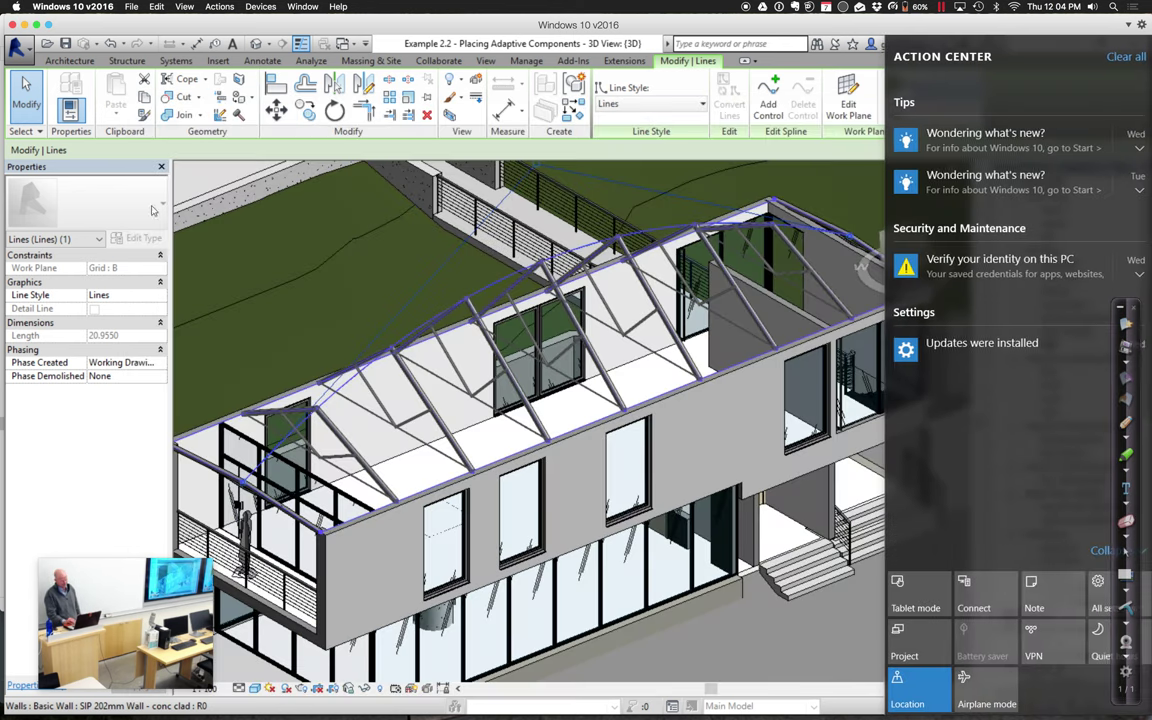
Open the Revit project Example 2.3 - ParametricTowers from the Example 2.3 - Parametric Towers folder in Session 2 - Dynamo Examples
left_click(47, 45)
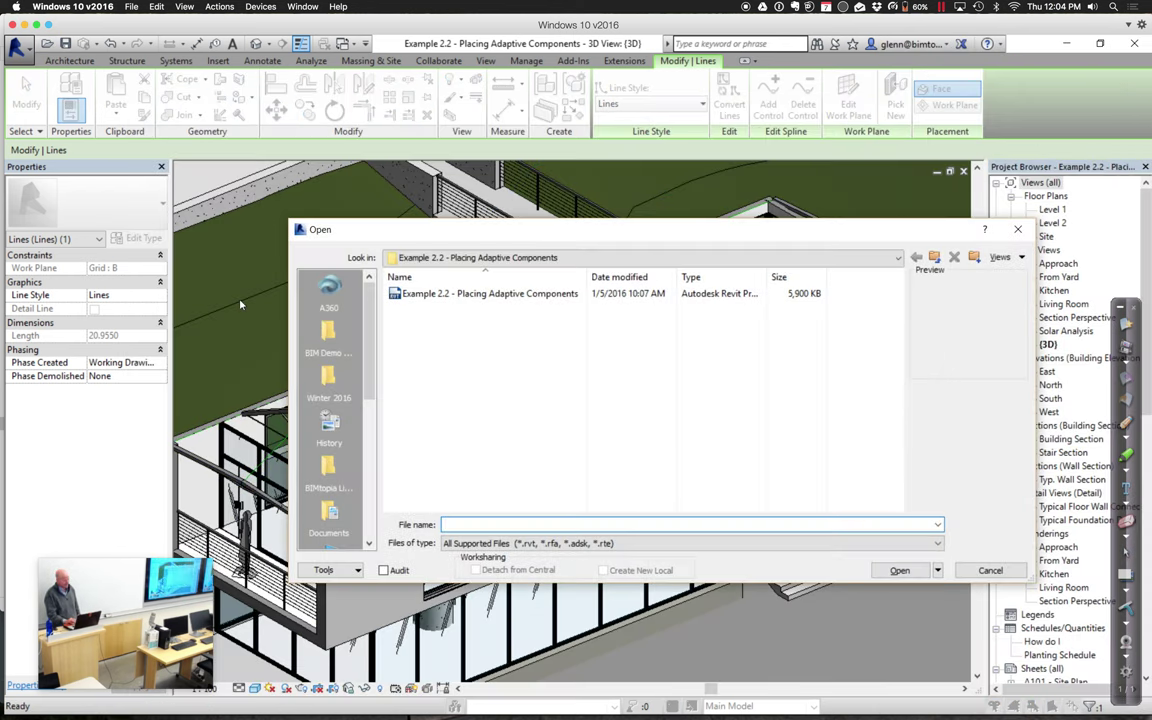
left_click(480, 257)
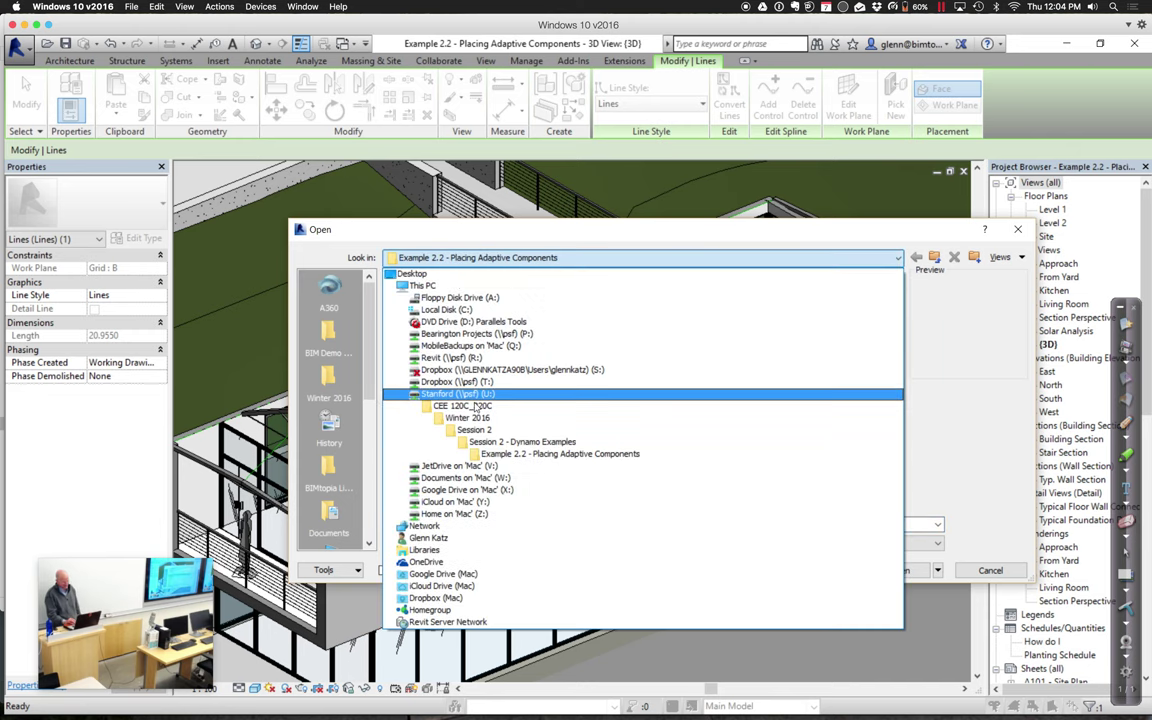
left_click(522, 441)
double_click(452, 323)
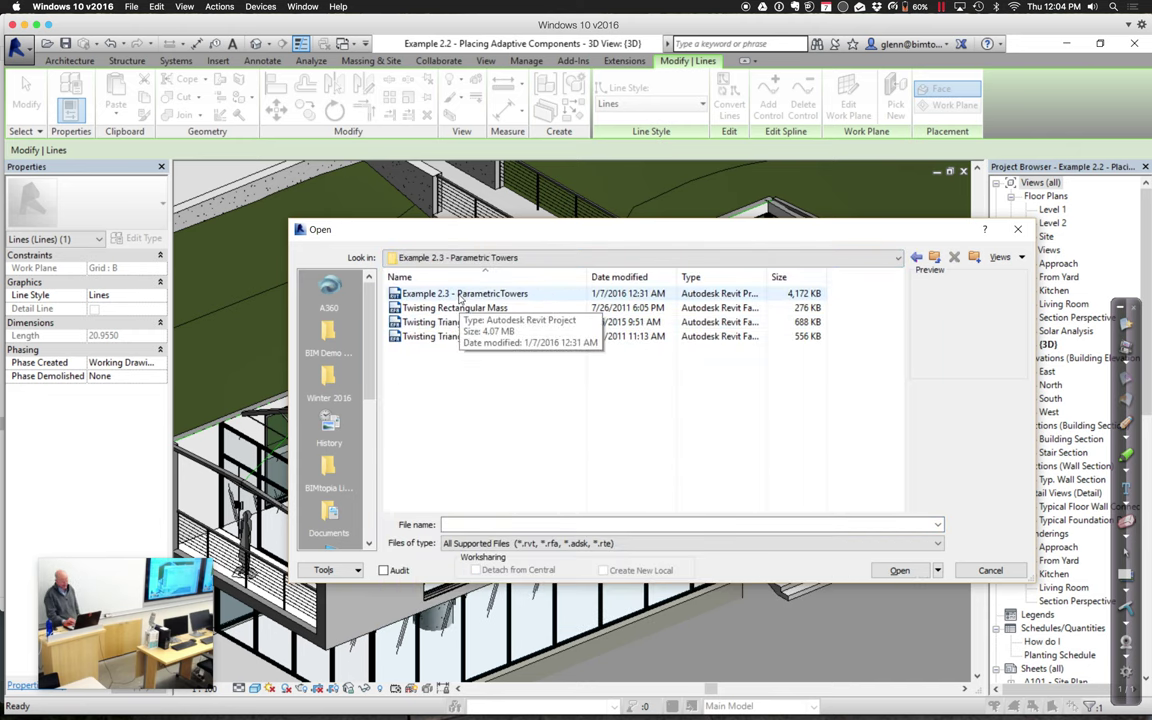
double_click(459, 294)
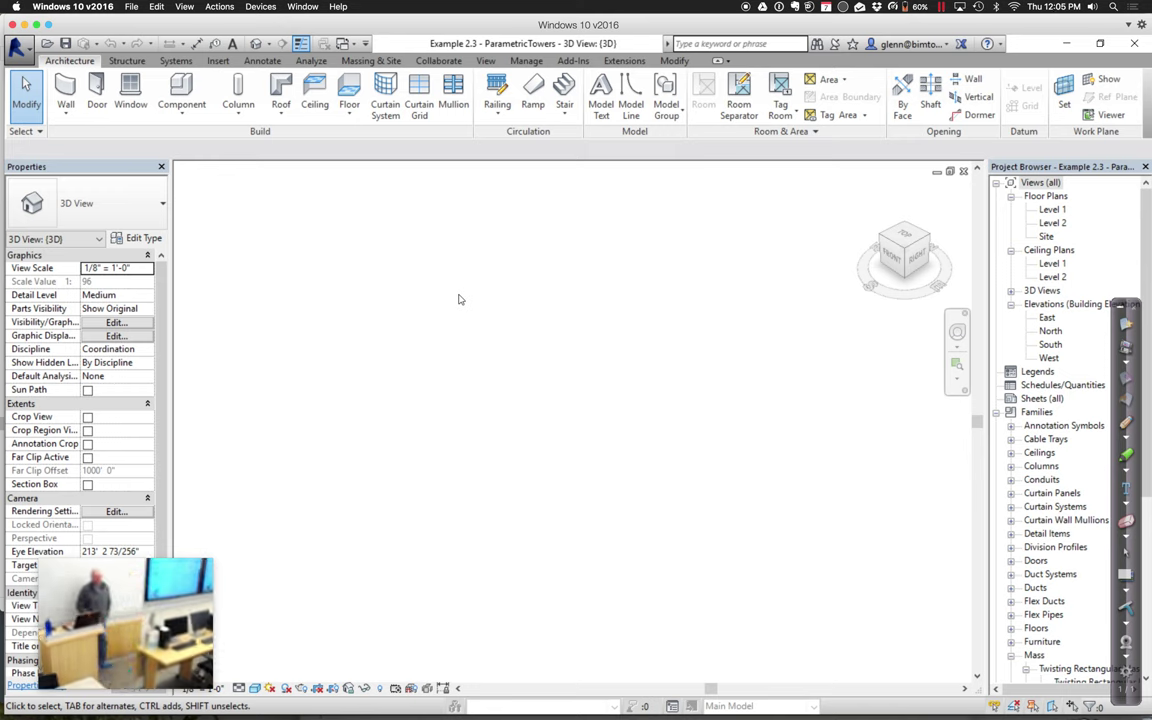
Launch Dynamo 0.9 and open Example 2.3 - 1A - ParametricTowersChangeParams-Start.dyn from the Example 2.3 - Parametric Towers folder
left_click(573, 60)
left_click(279, 107)
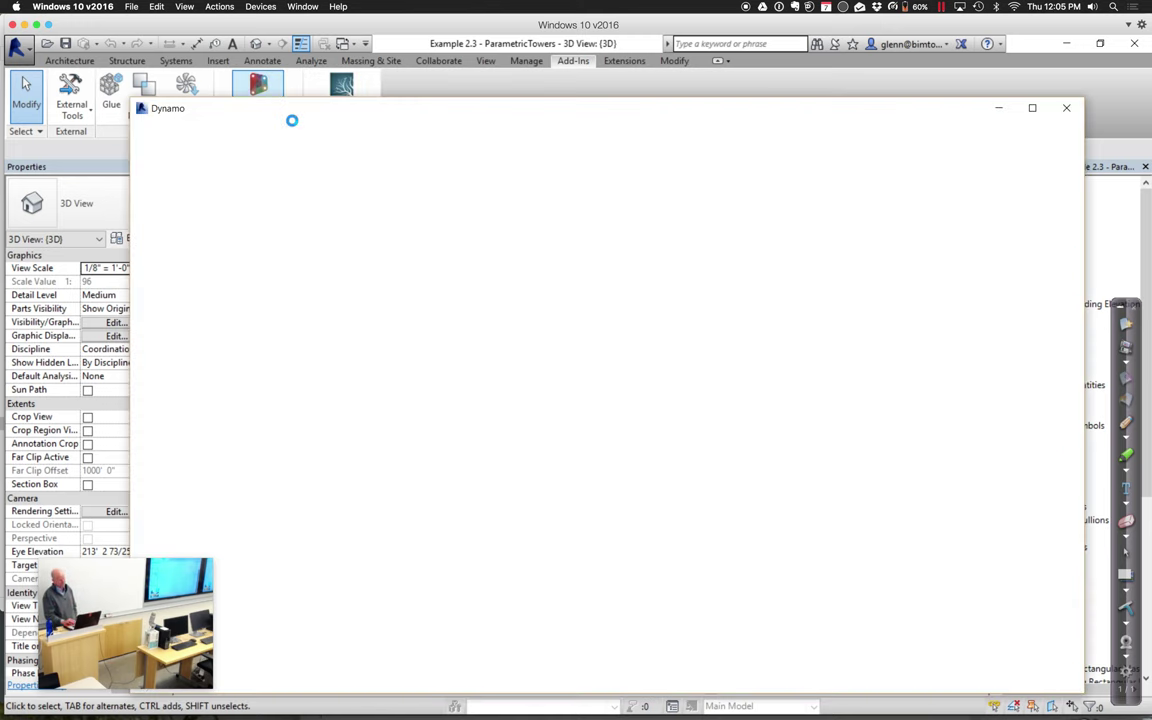
left_click_drag(295, 131, 349, 144)
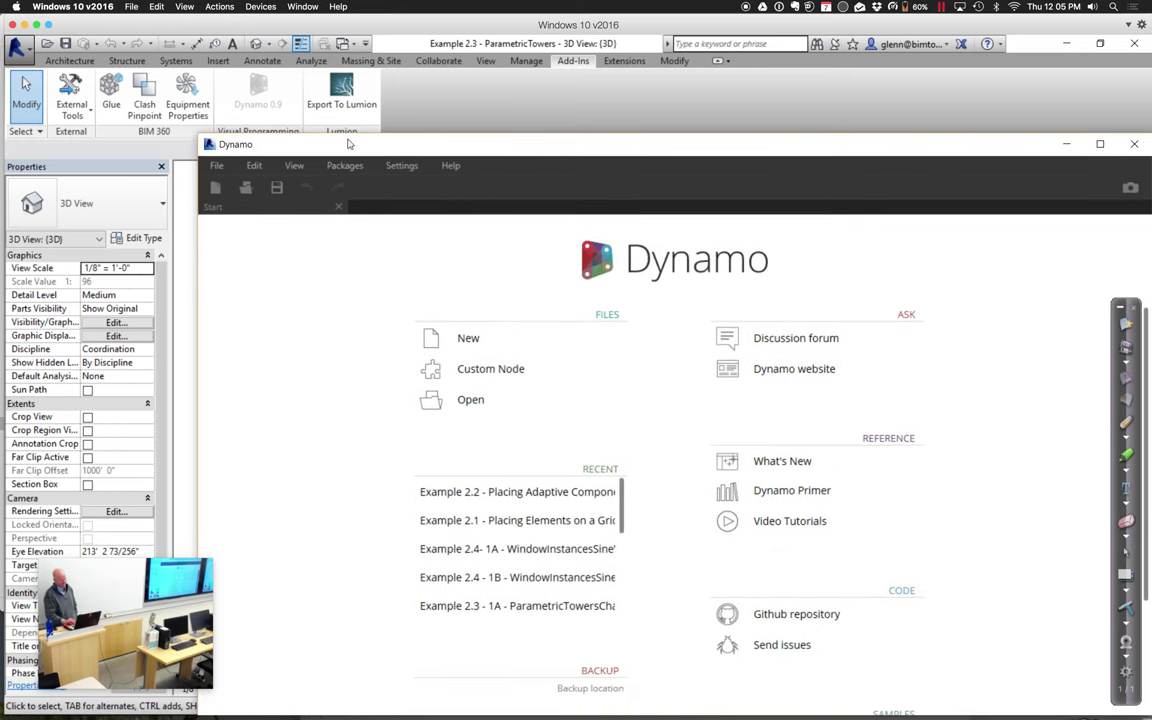
left_click(465, 402)
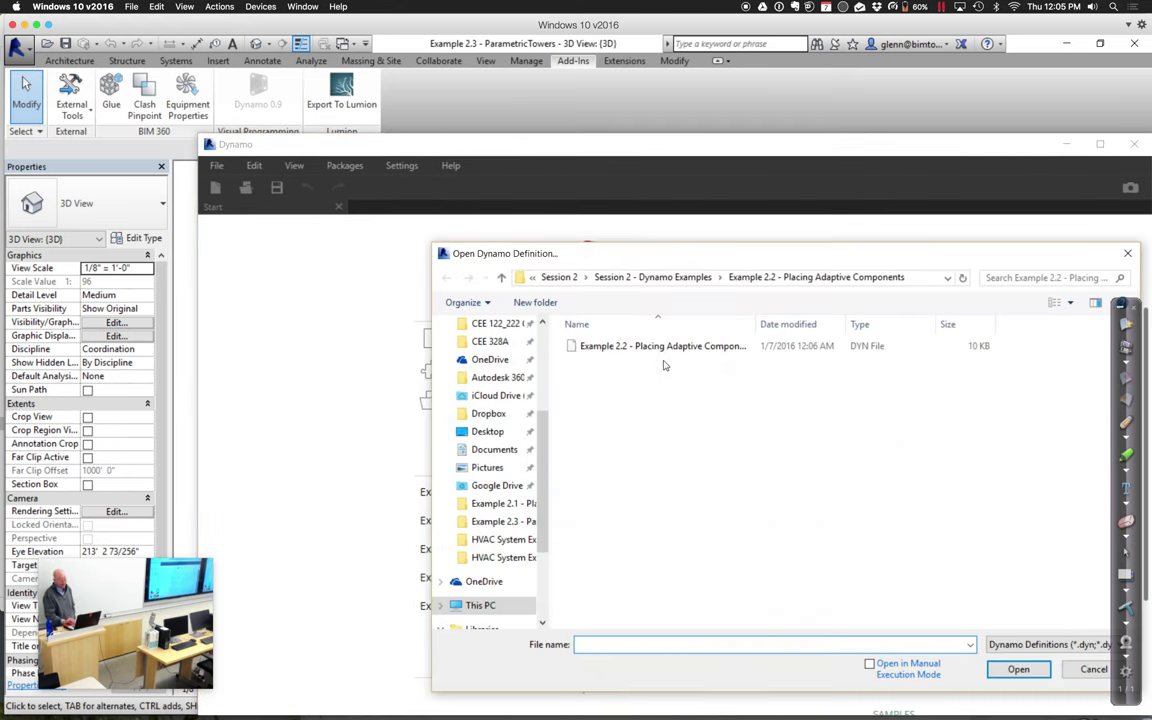
left_click(633, 279)
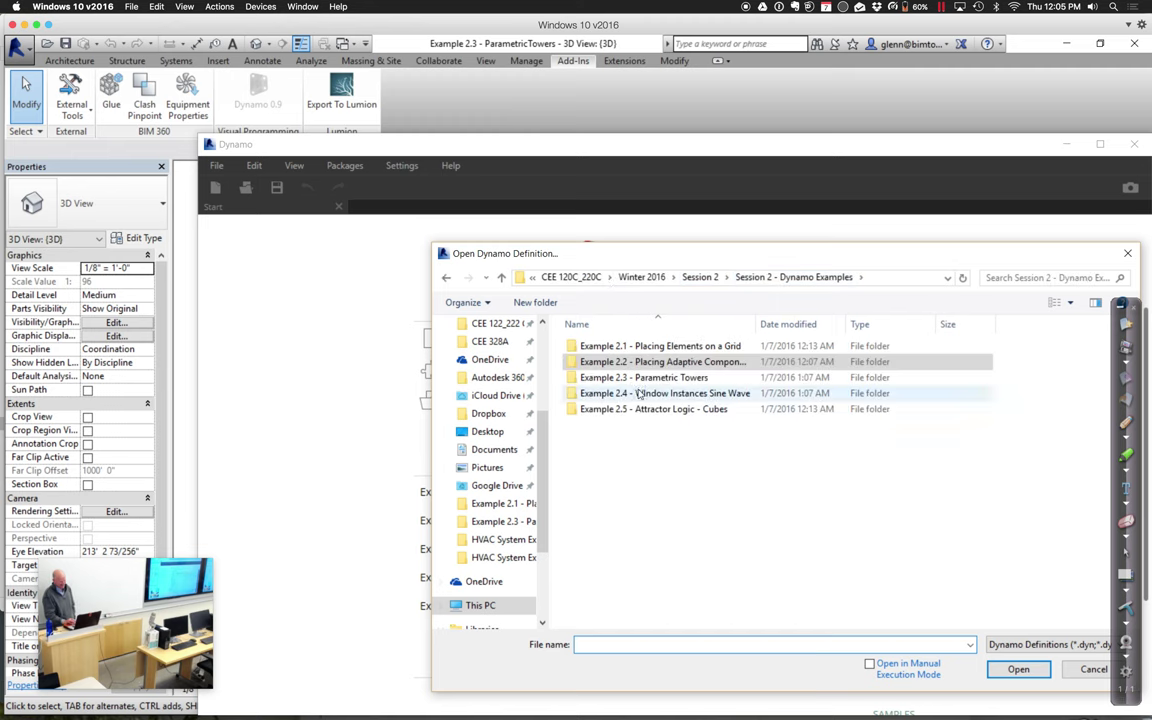
double_click(640, 379)
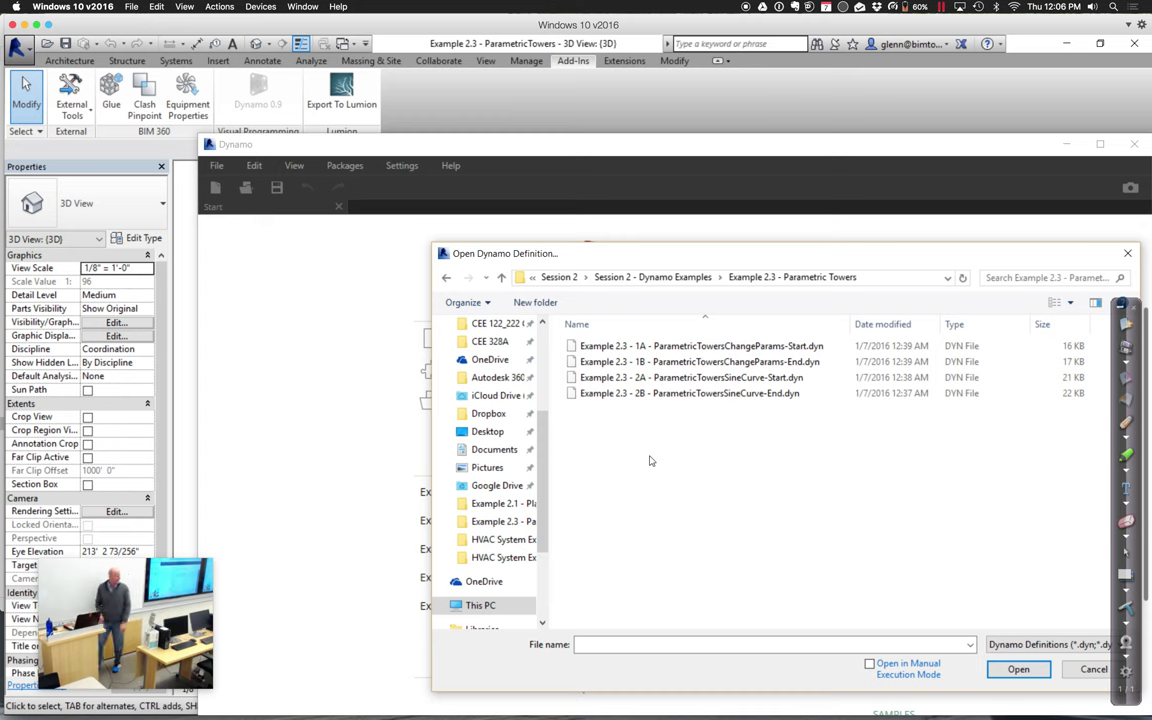
double_click(700, 362)
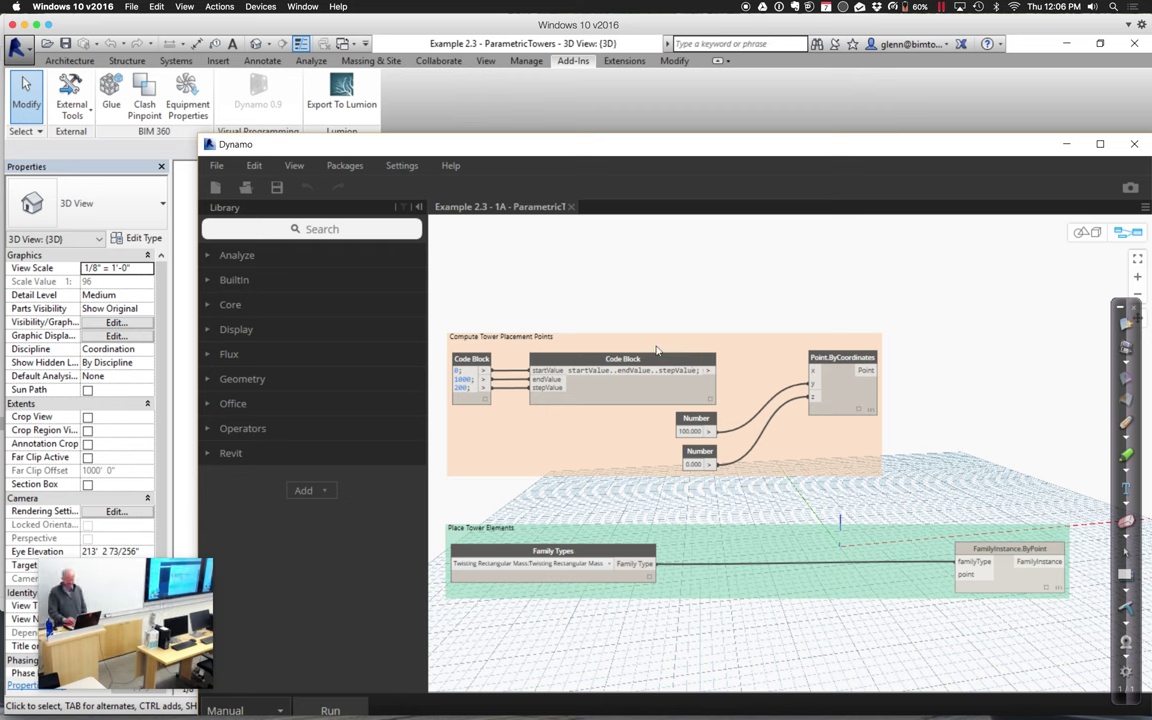
Connect the range Code Block's output to the x input of Point.ByCoordinates, running the graph and pinning both nodes' output previews
left_click(329, 709)
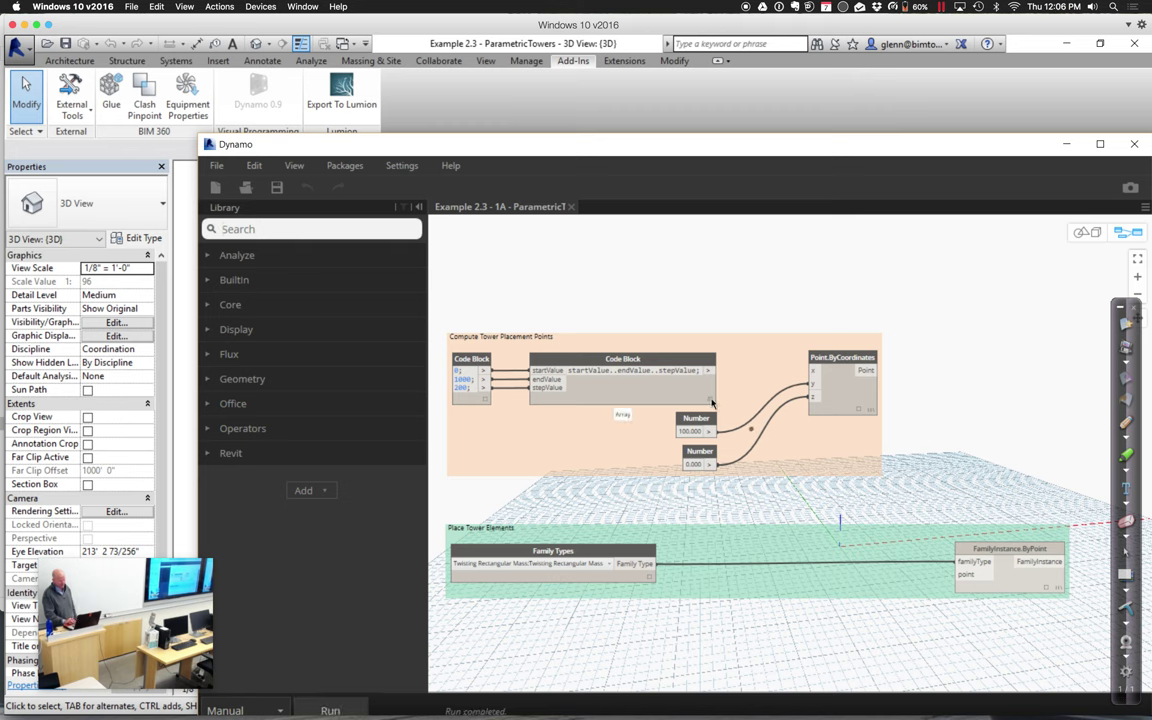
mouse_move(712, 402)
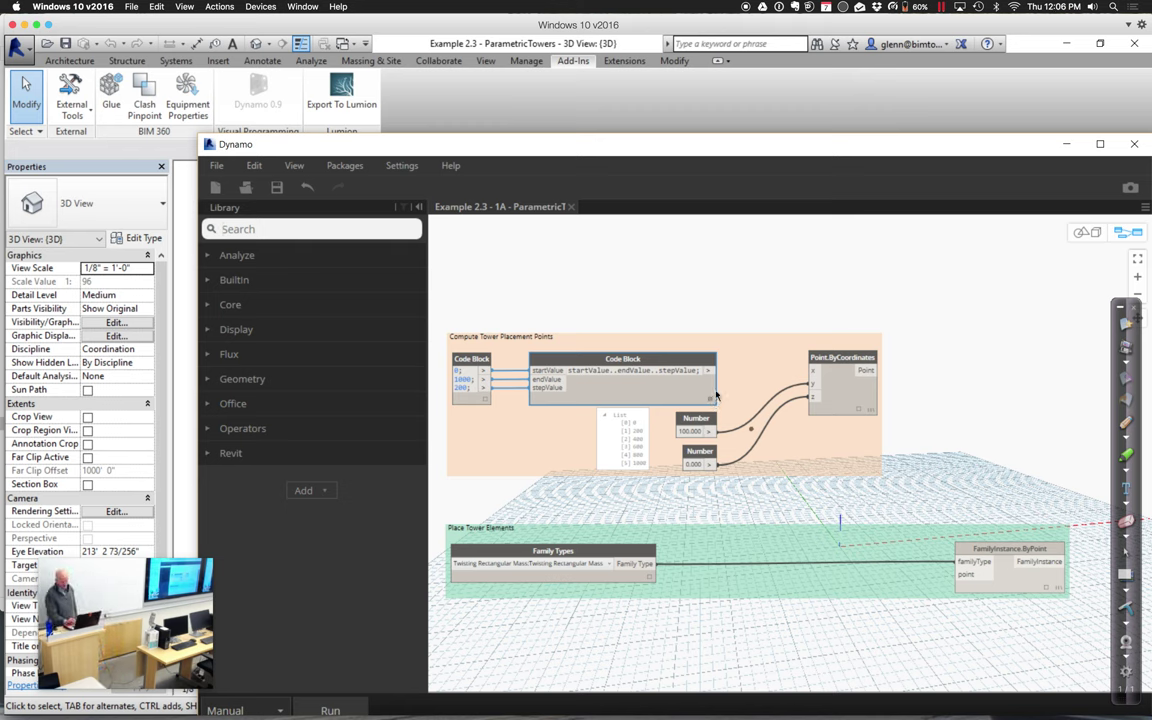
left_click_drag(712, 371, 815, 373)
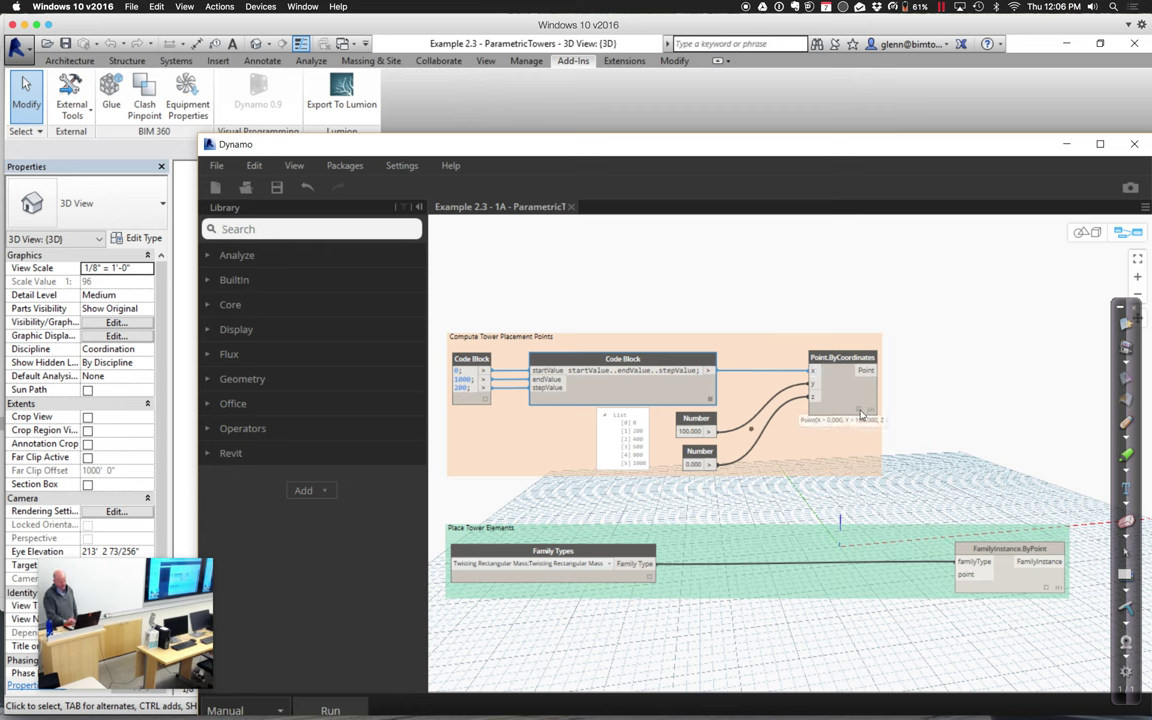
left_click(334, 707)
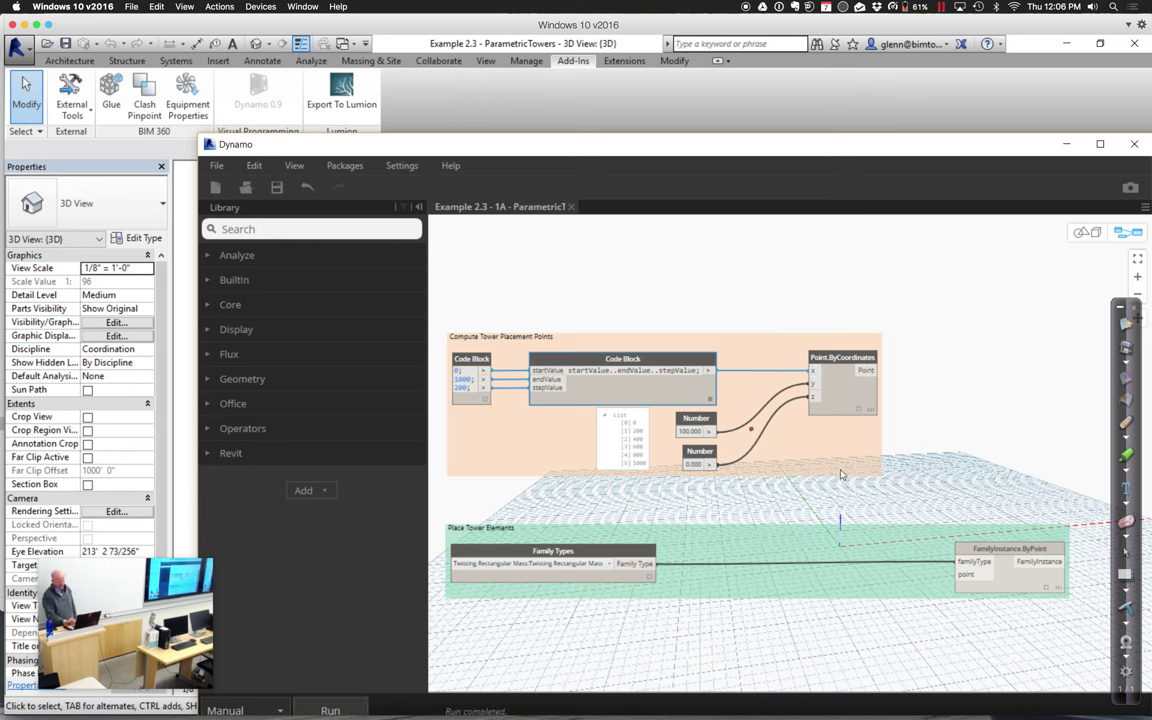
mouse_move(858, 409)
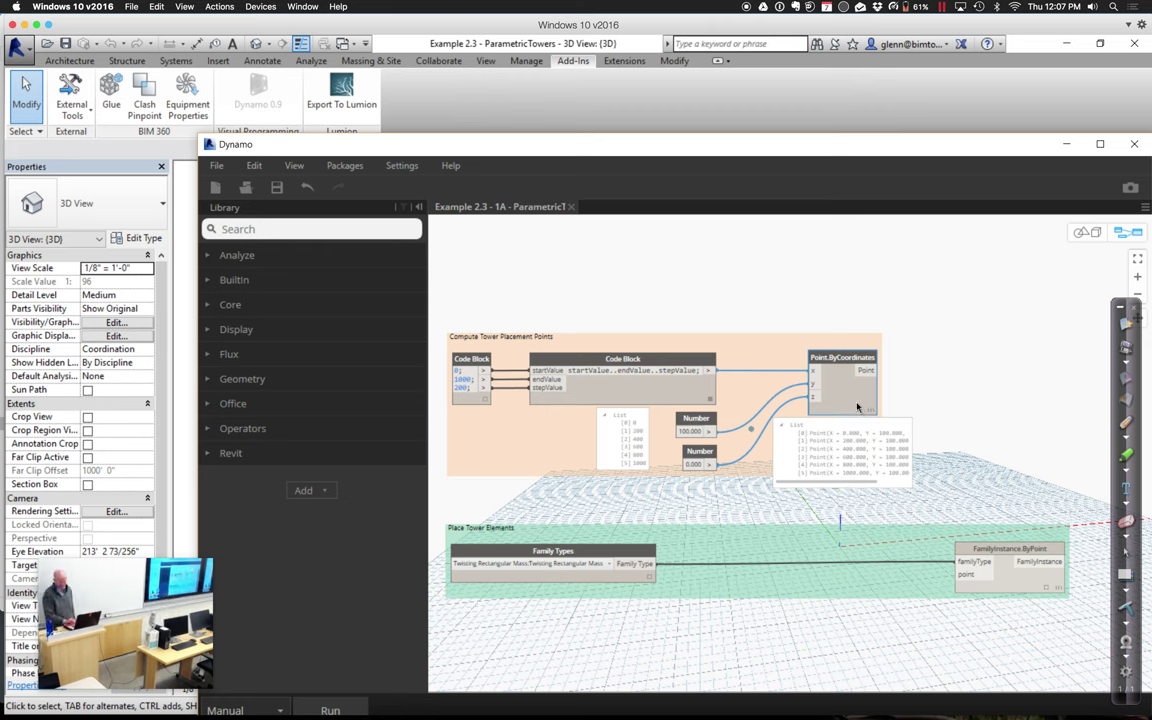
Connect the Point output to the point input of FamilyInstance.ByPoint, run the graph, and show that node's output list
left_click(868, 370)
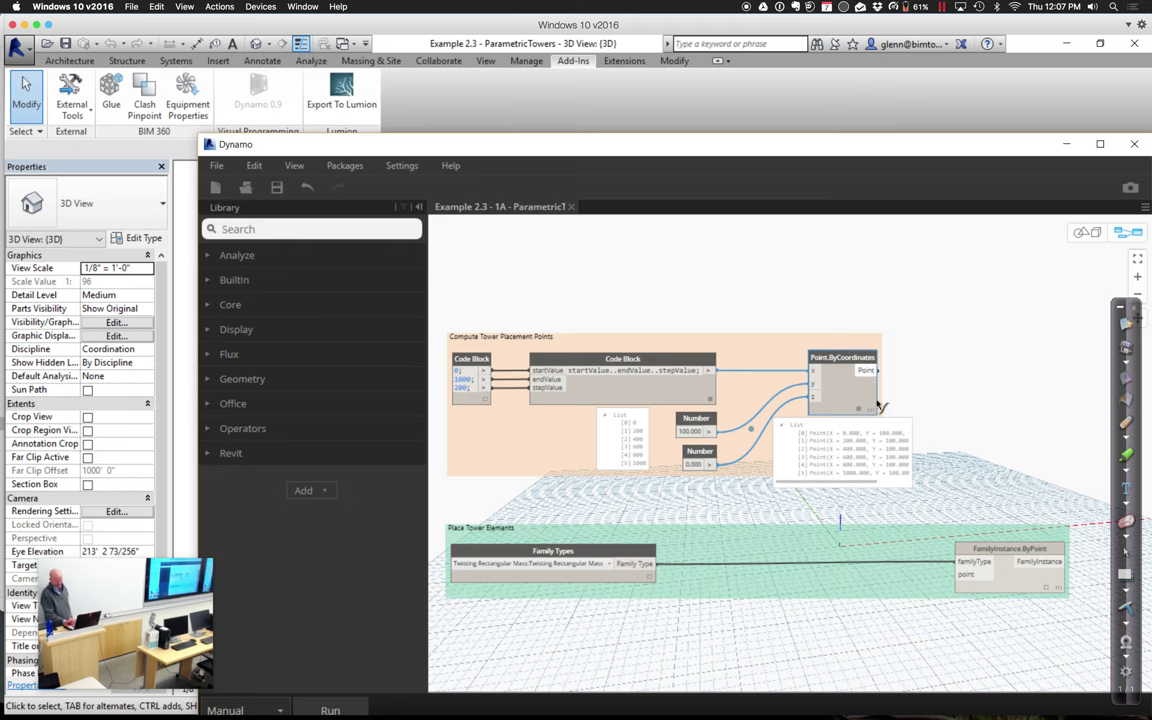
left_click(966, 576)
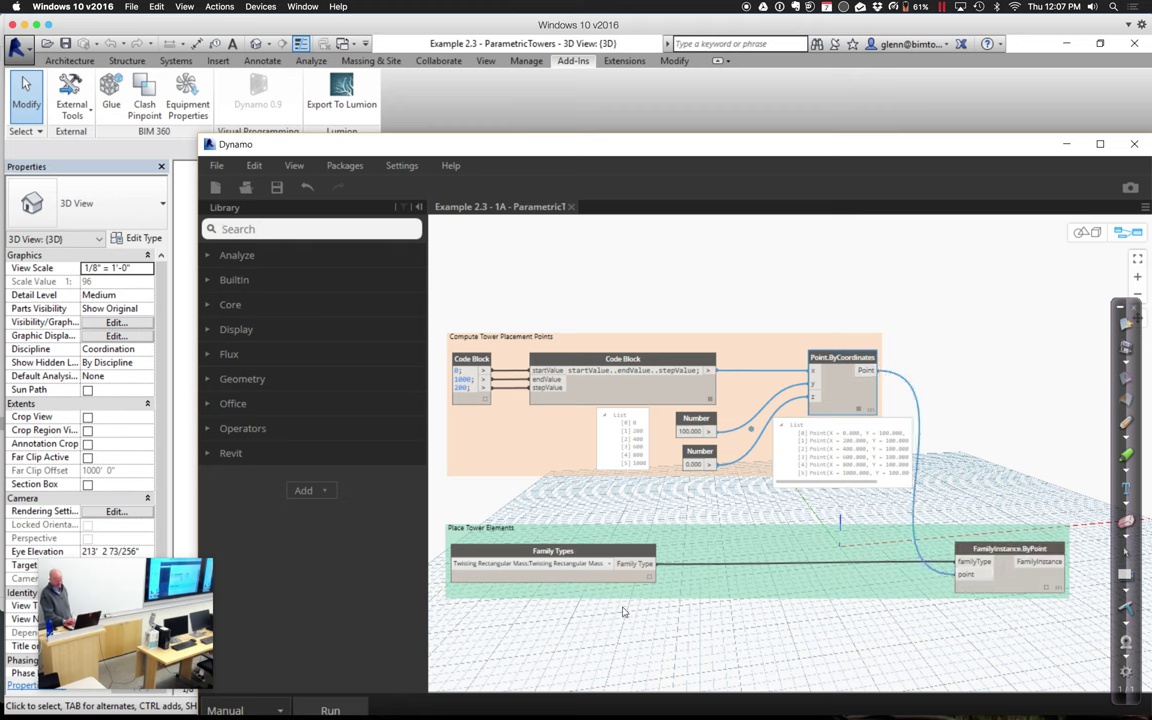
left_click(344, 708)
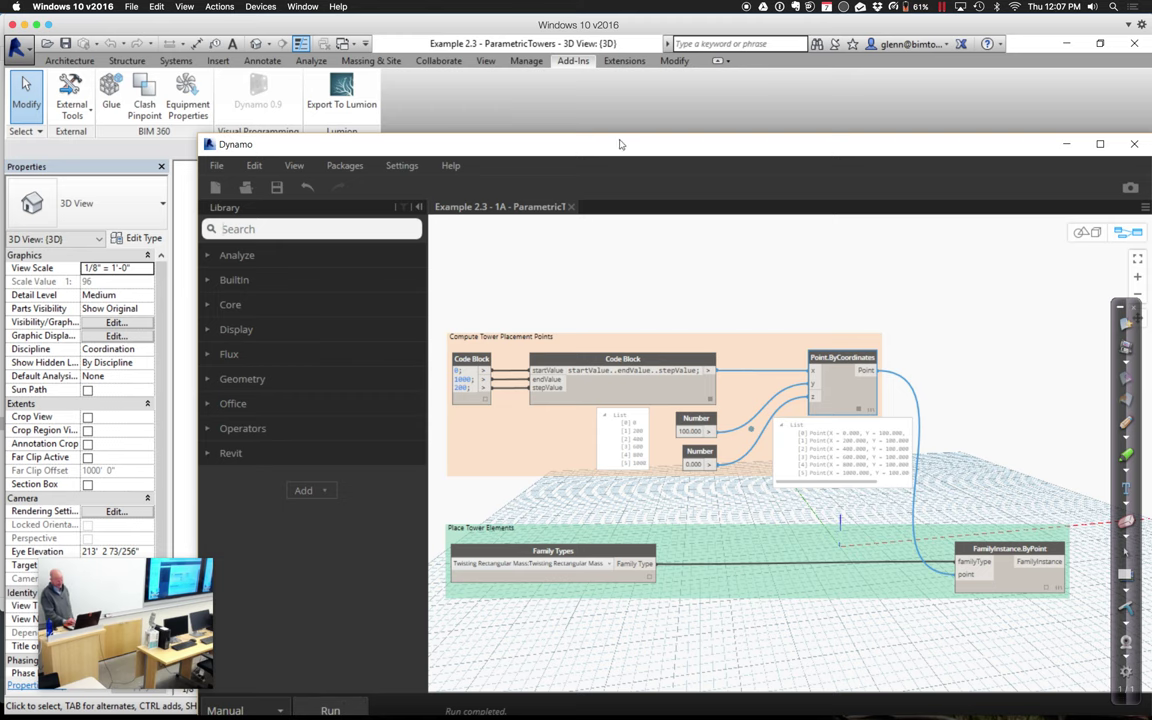
left_click_drag(616, 148, 559, 169)
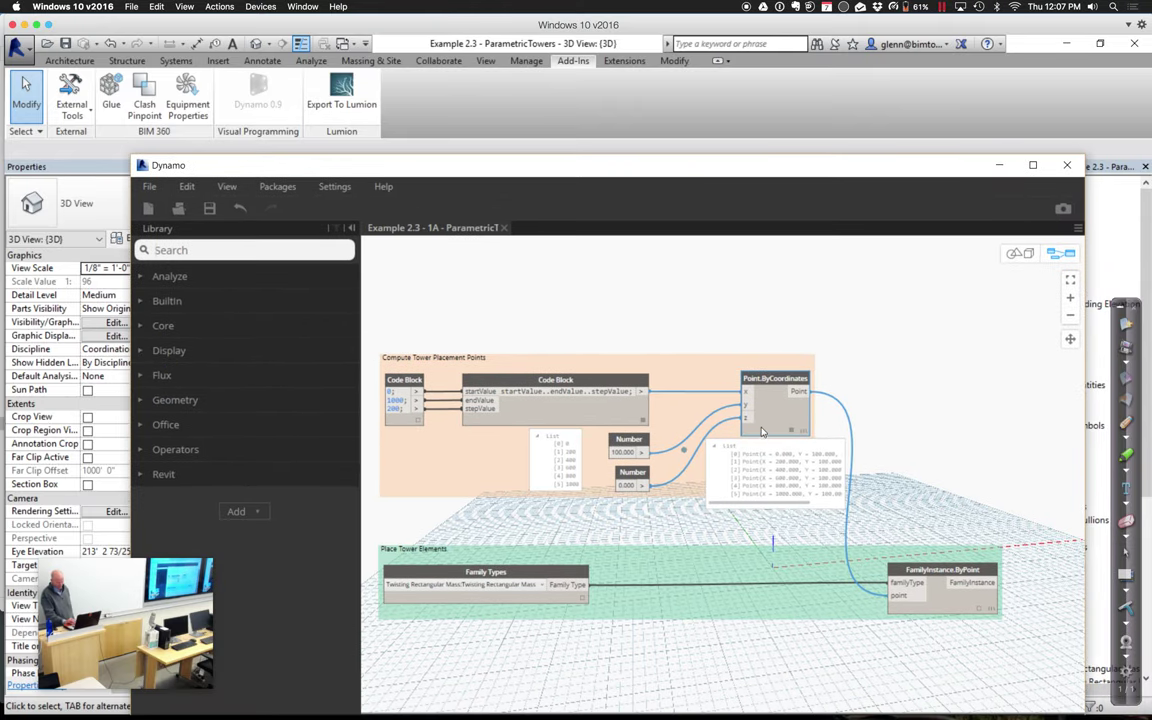
left_click(982, 612)
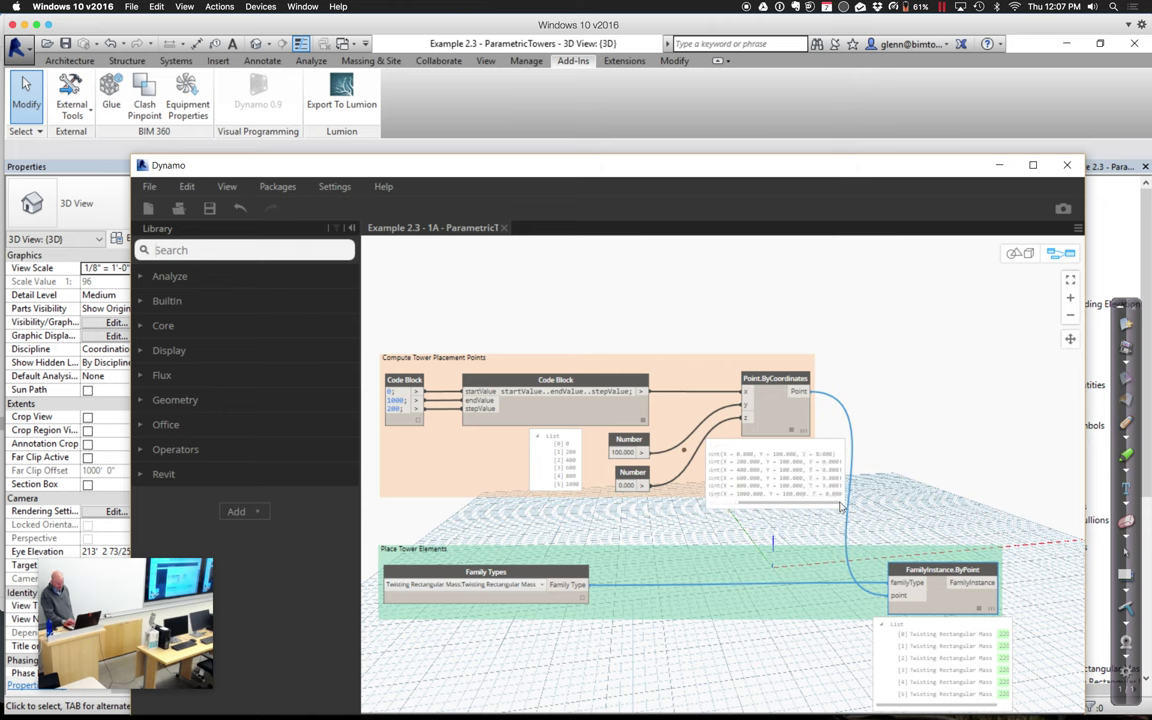
Inspect the computed placement points in Dynamo's 3D geometry preview, fitting them to the view, and return to the node graph
left_click_drag(802, 508, 816, 508)
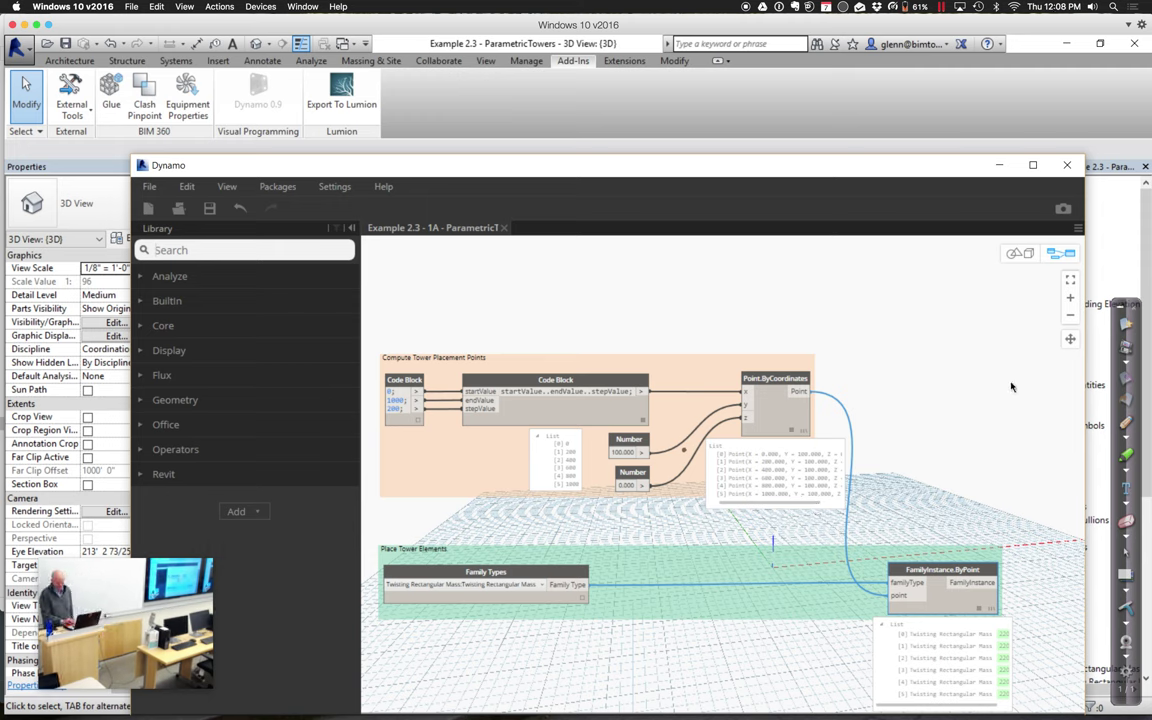
left_click(1019, 253)
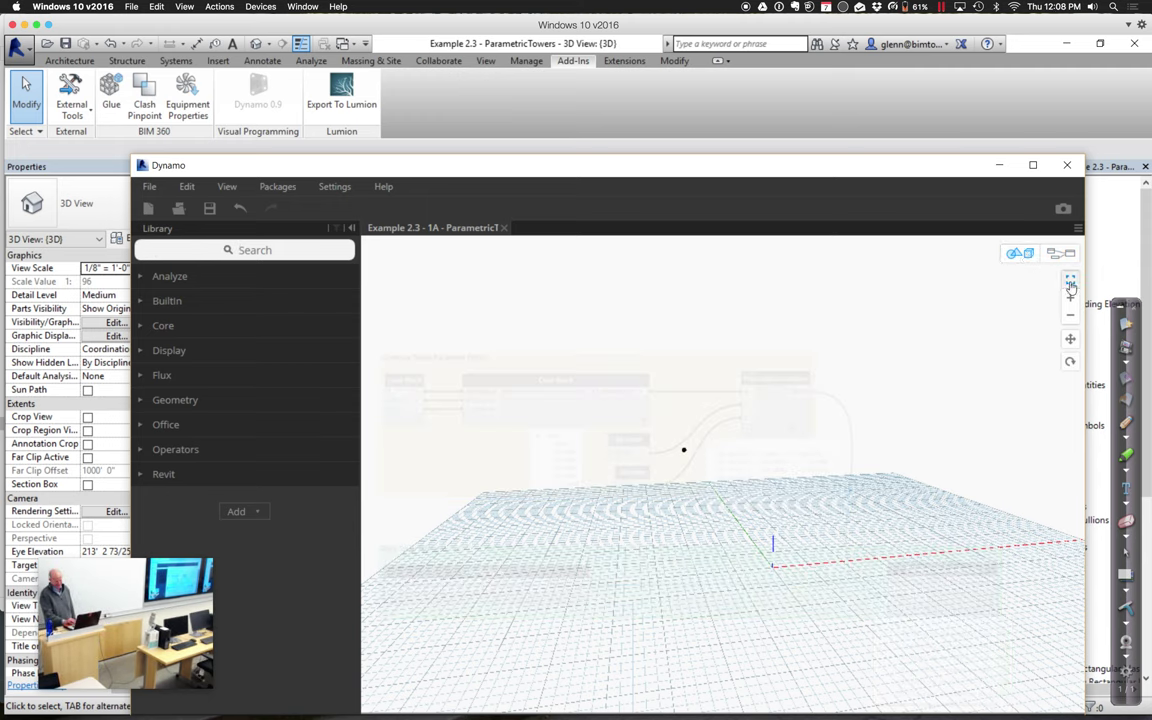
left_click(1070, 284)
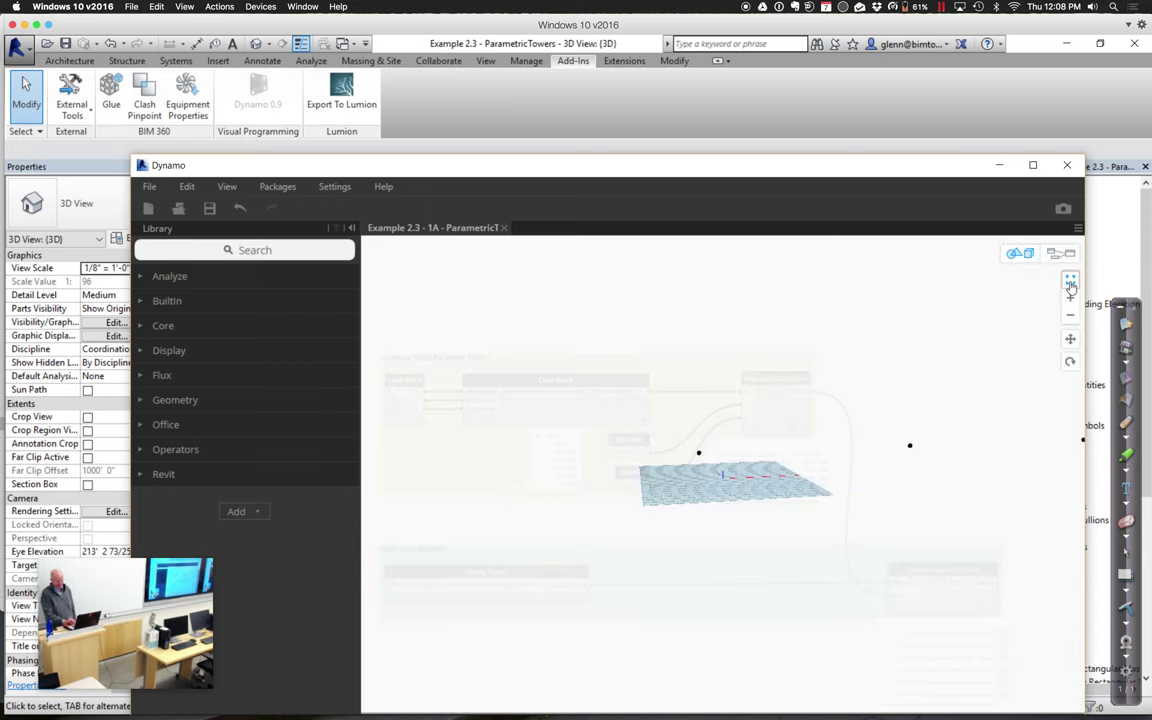
left_click(1070, 343)
left_click_drag(1003, 391, 897, 401)
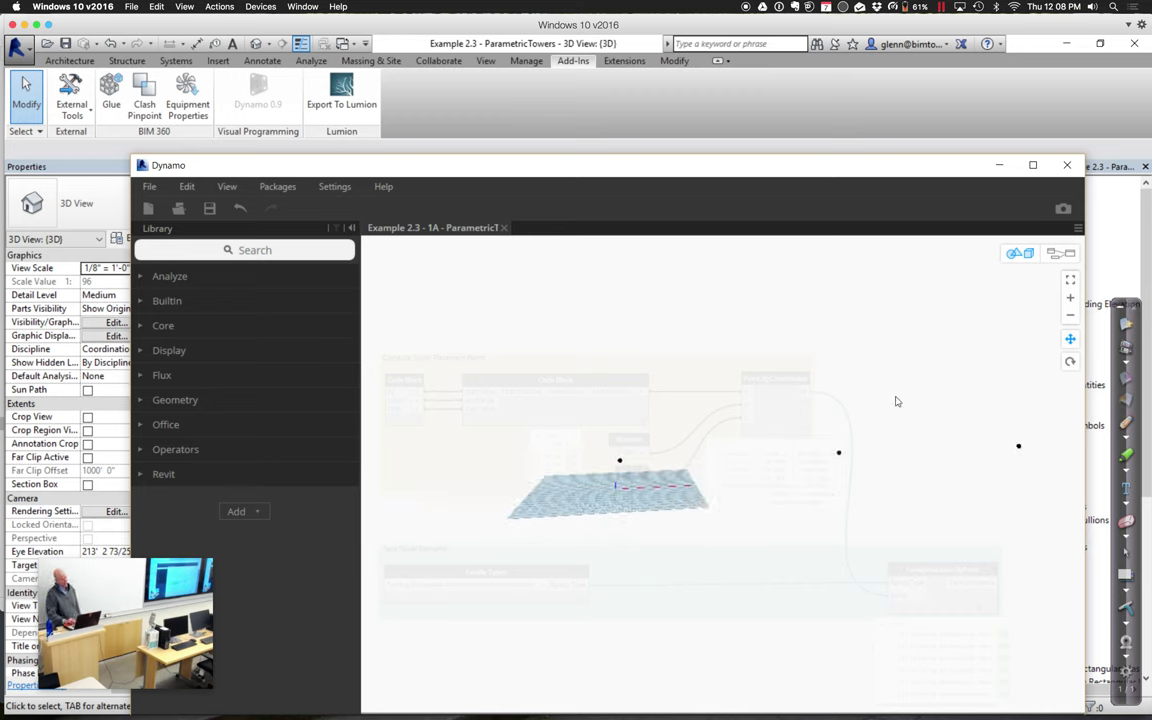
left_click(1060, 253)
Uncover Revit's 3D view behind the Dynamo window and examine the row of placed twisting towers
left_click_drag(924, 175, 963, 505)
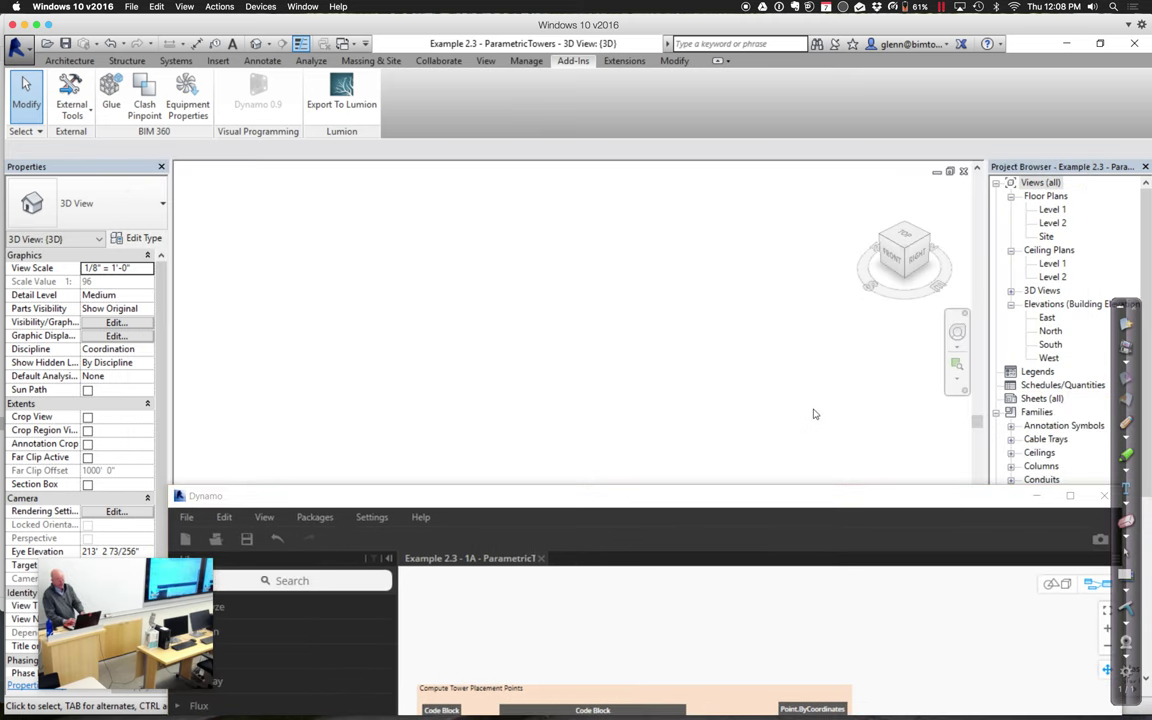
left_click(759, 513)
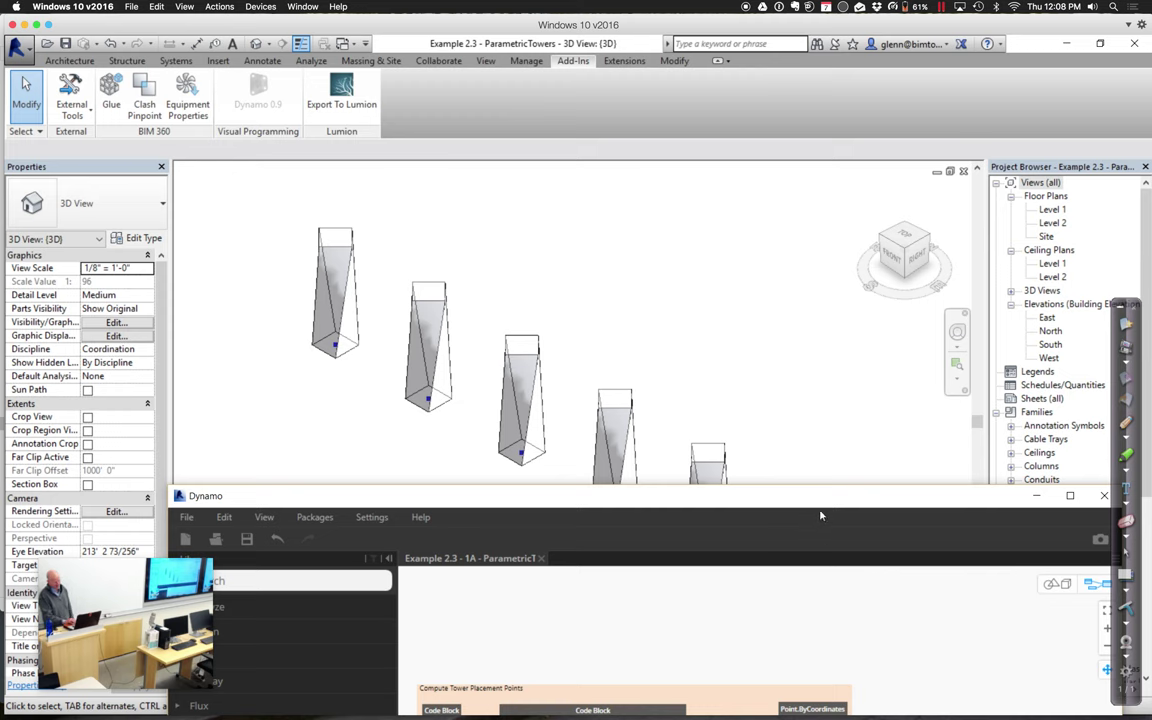
left_click_drag(820, 515, 847, 645)
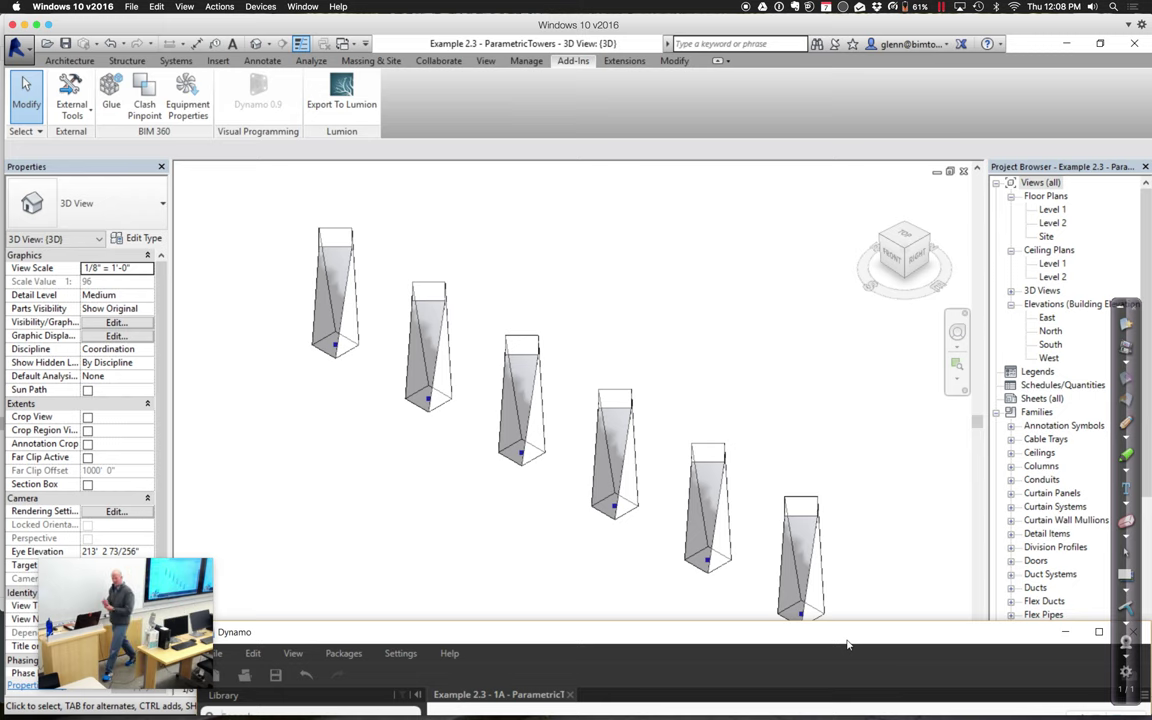
left_click_drag(847, 644, 948, 499)
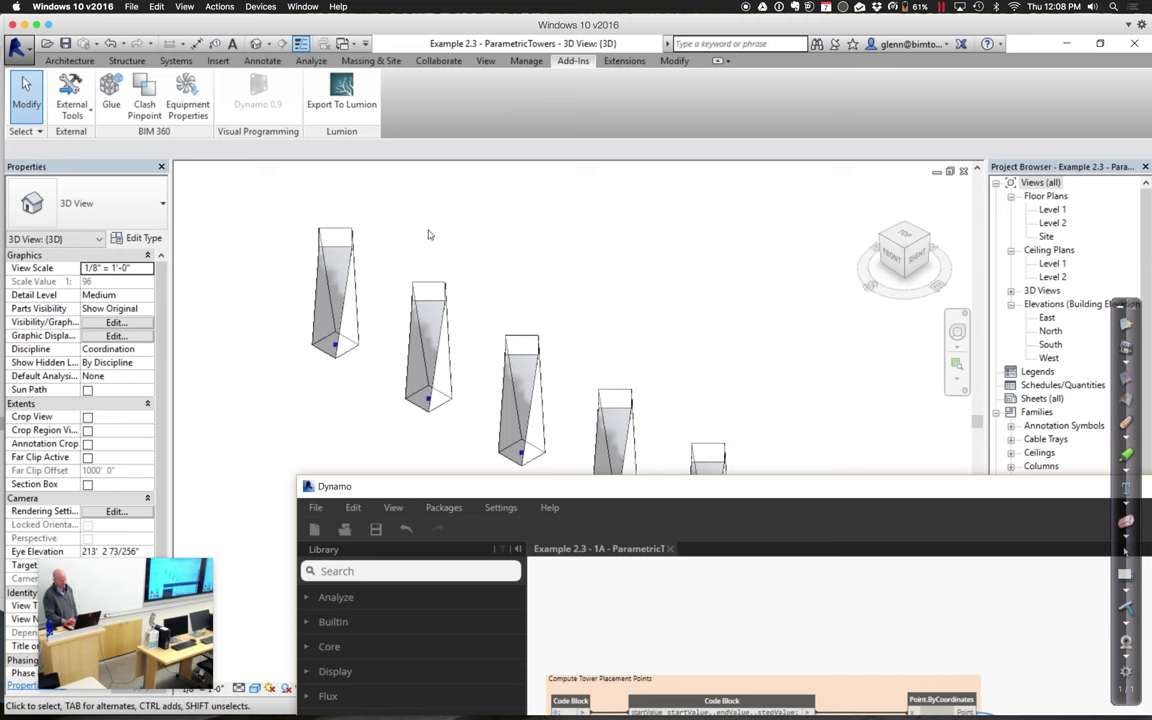
Set the Building Height of the first tower in the row to 400 feet
left_click(344, 254)
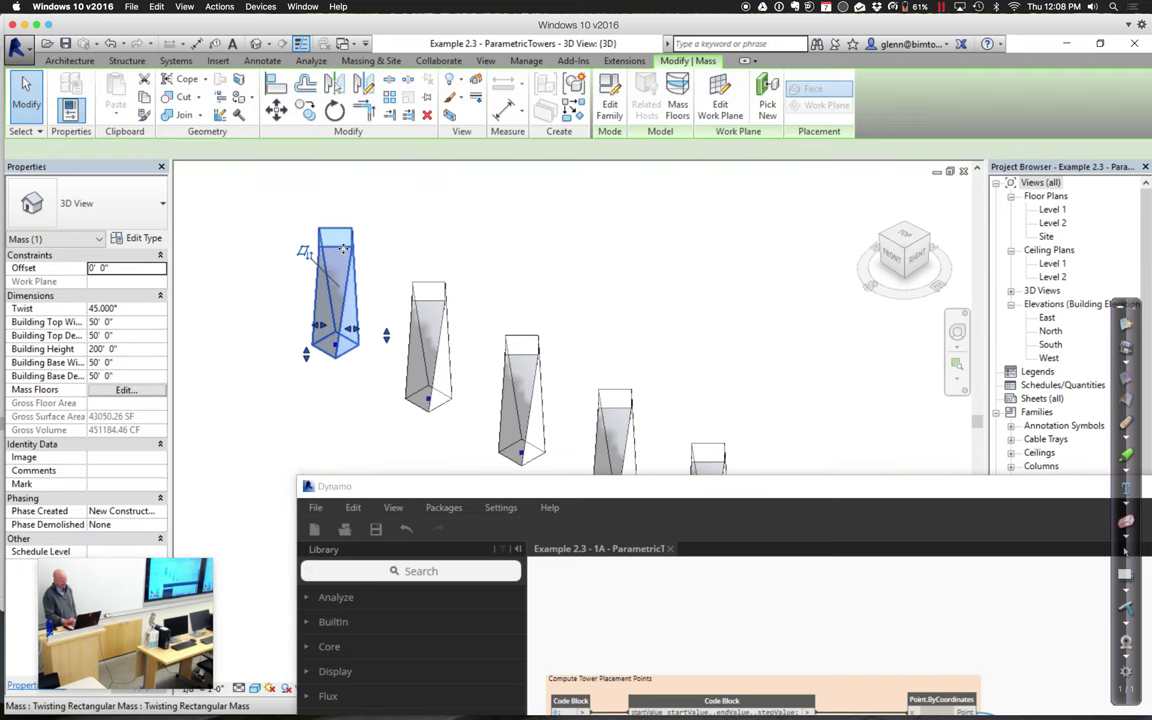
left_click(128, 349)
type("400")
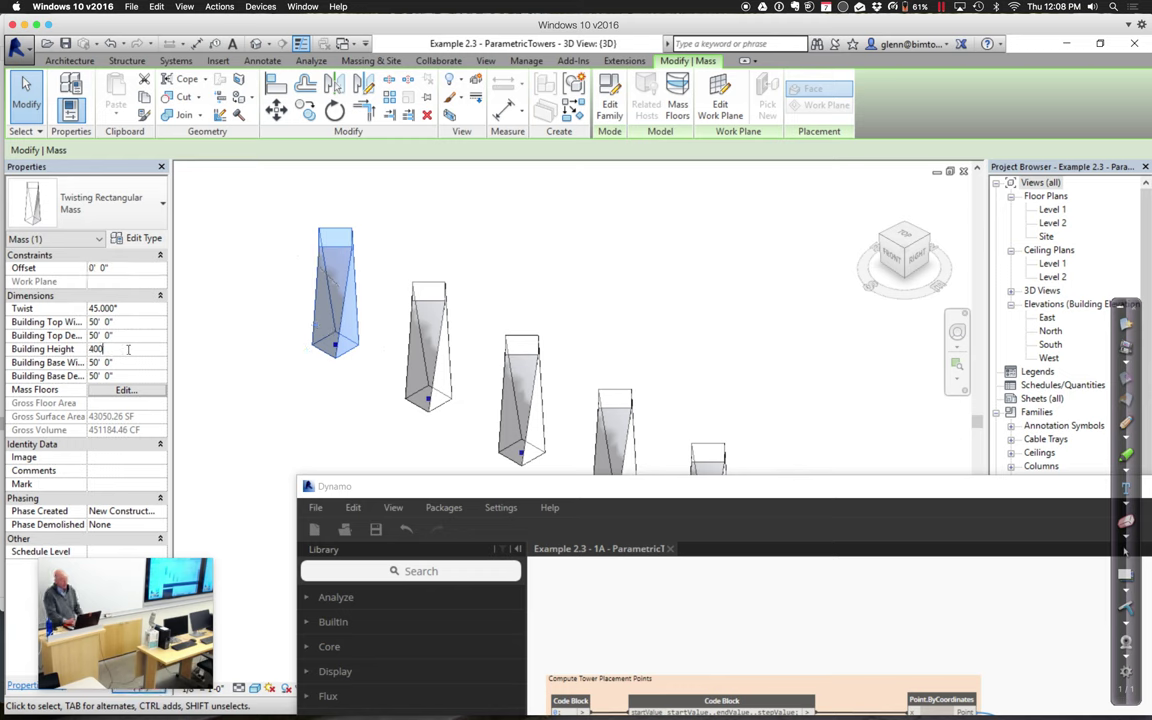
key("Return")
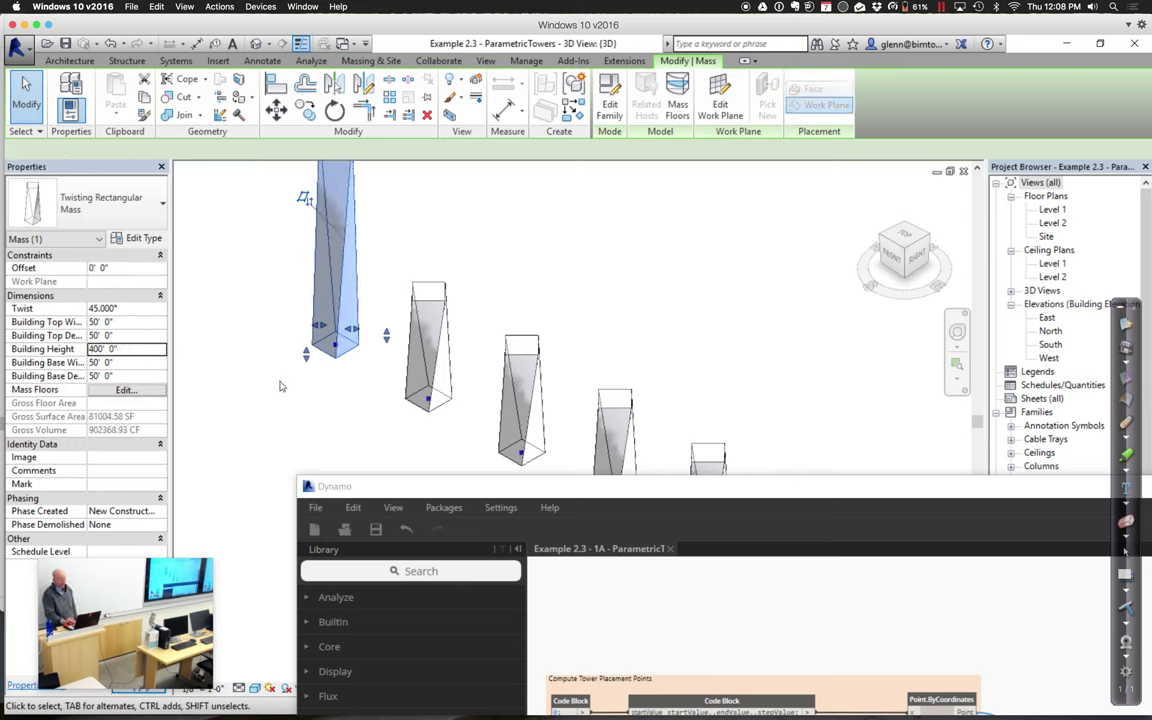
key("Escape")
Set the Building Base Width of the second tower in the row to 100 feet and deselect it
left_click(410, 321)
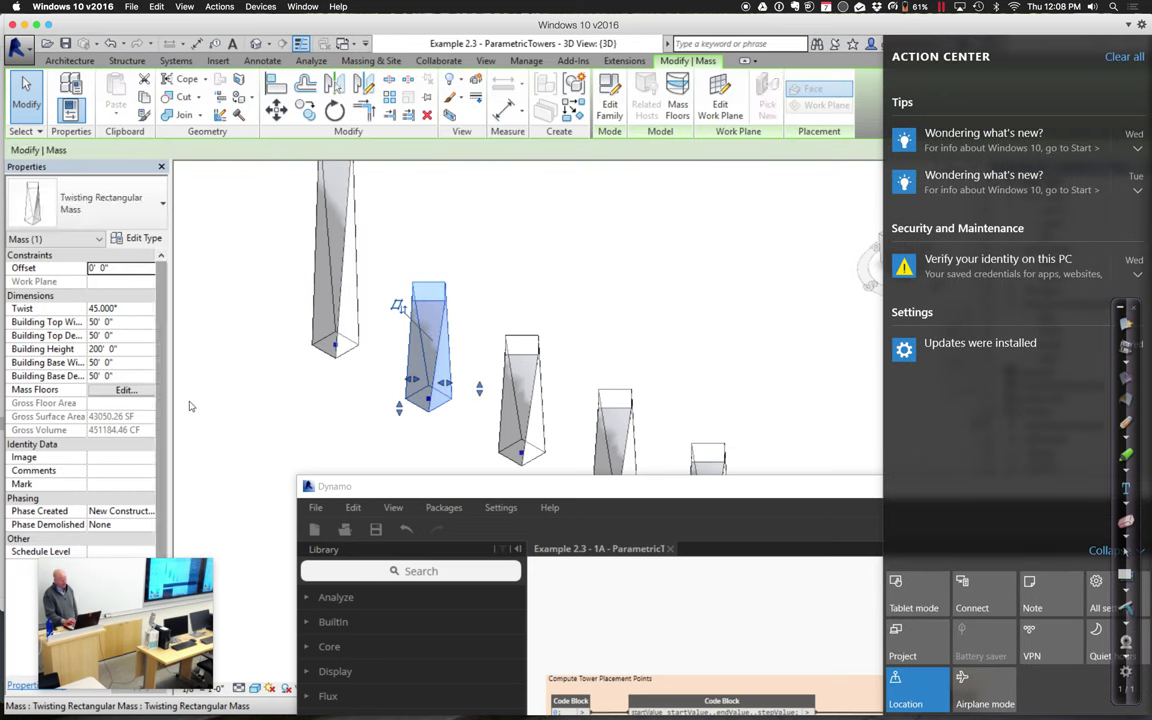
left_click(132, 362)
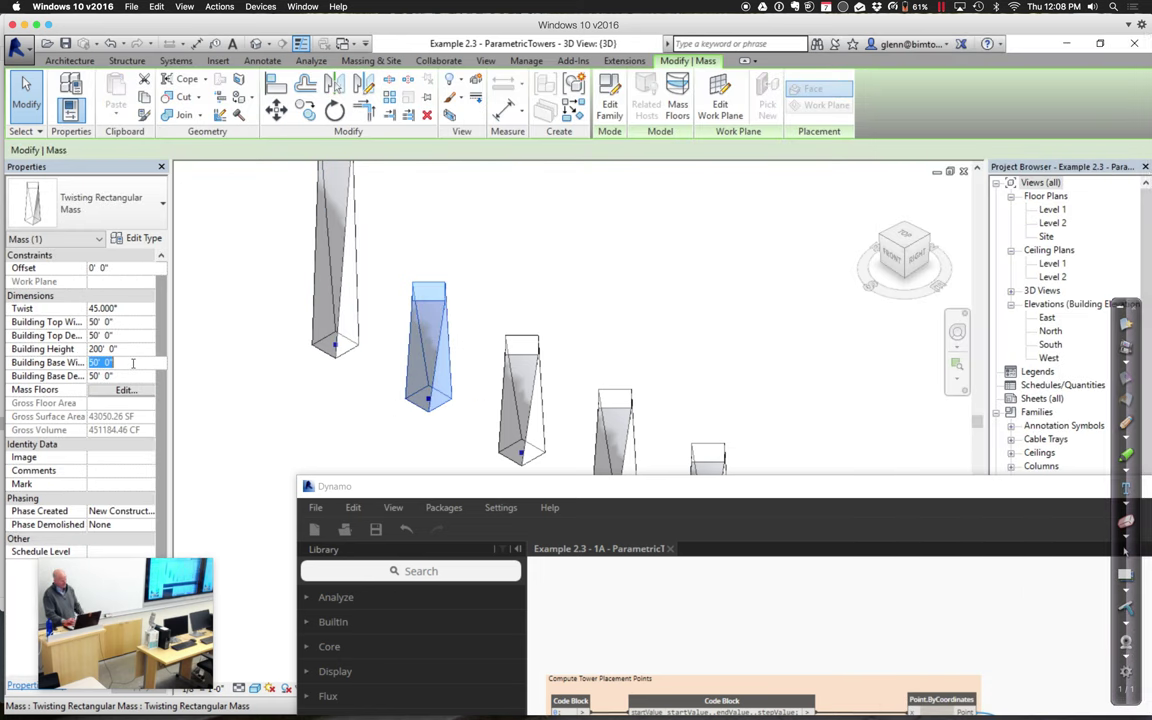
type("100")
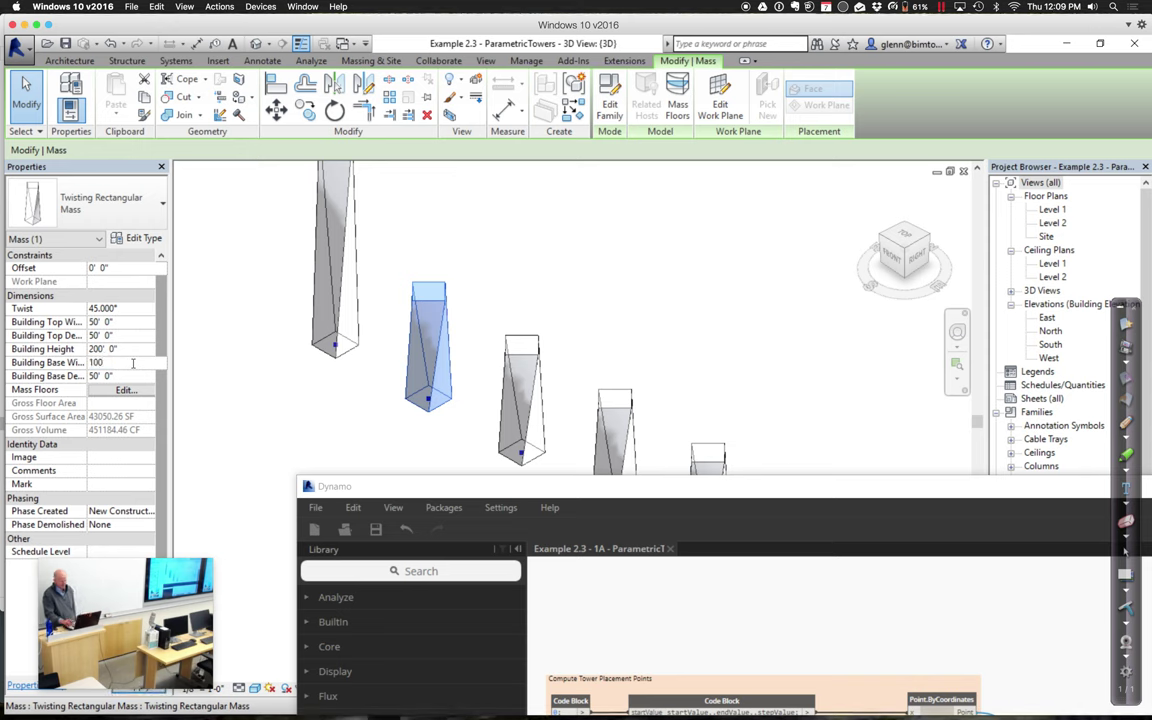
key("Return")
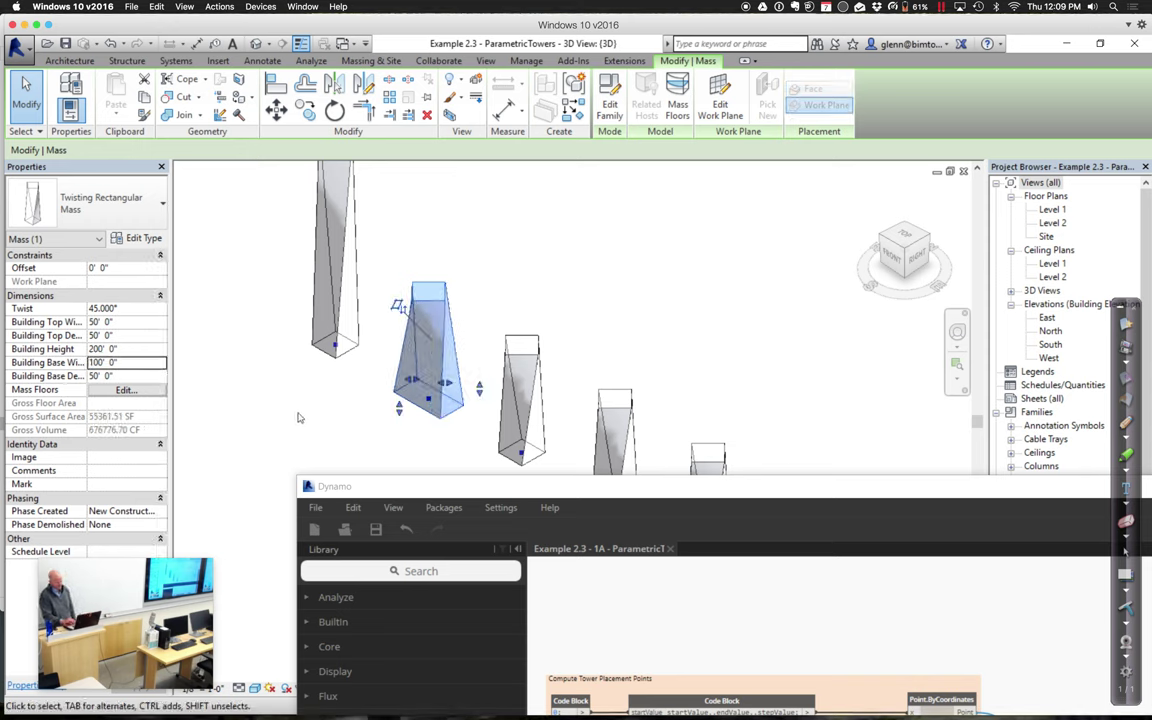
left_click(298, 418)
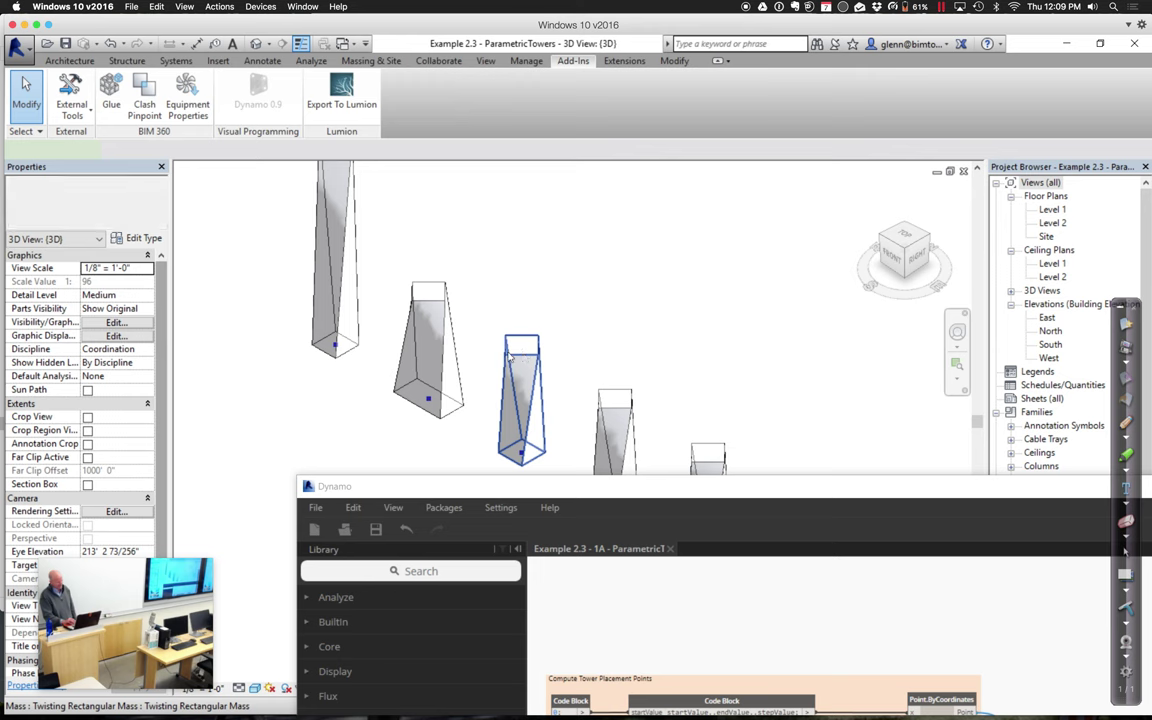
Set the Building Top Width of the third tower in the row to 200 feet
left_click(500, 350)
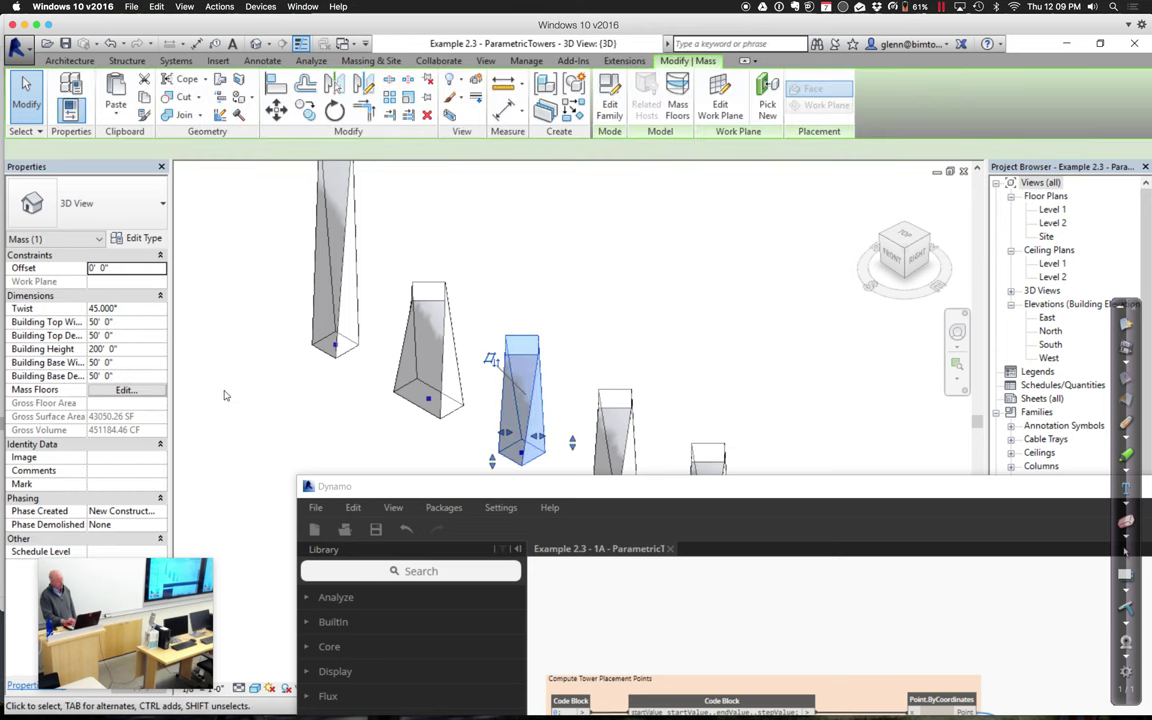
left_click(139, 324)
type("200")
key("Return")
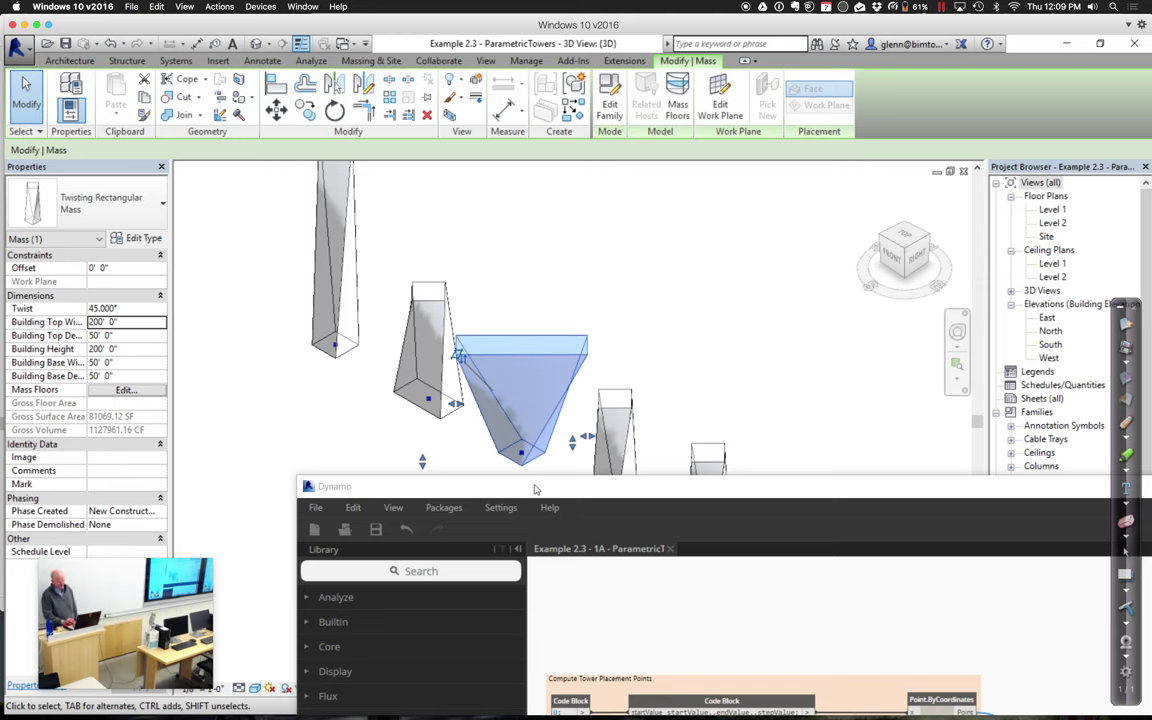
Return to the Dynamo graph and connect the FamilyInstance output of FamilyInstance.ByPoint to the element input of Element.SetParameterByName
left_click_drag(531, 487, 282, 175)
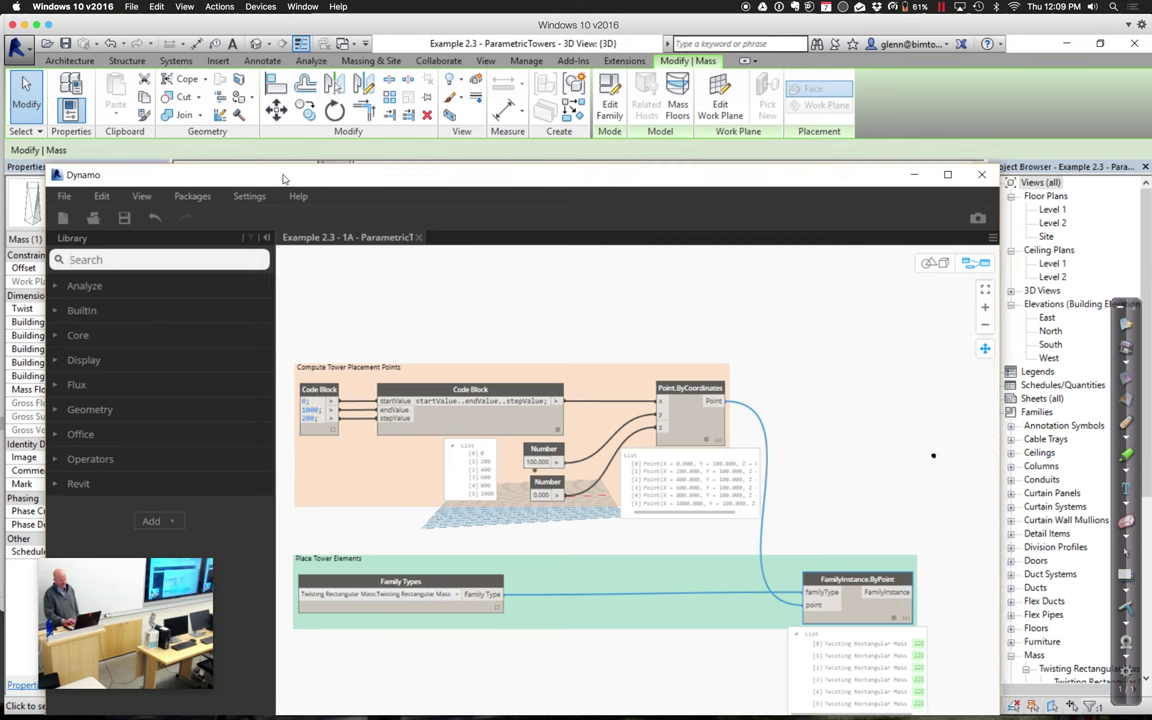
left_click(986, 330)
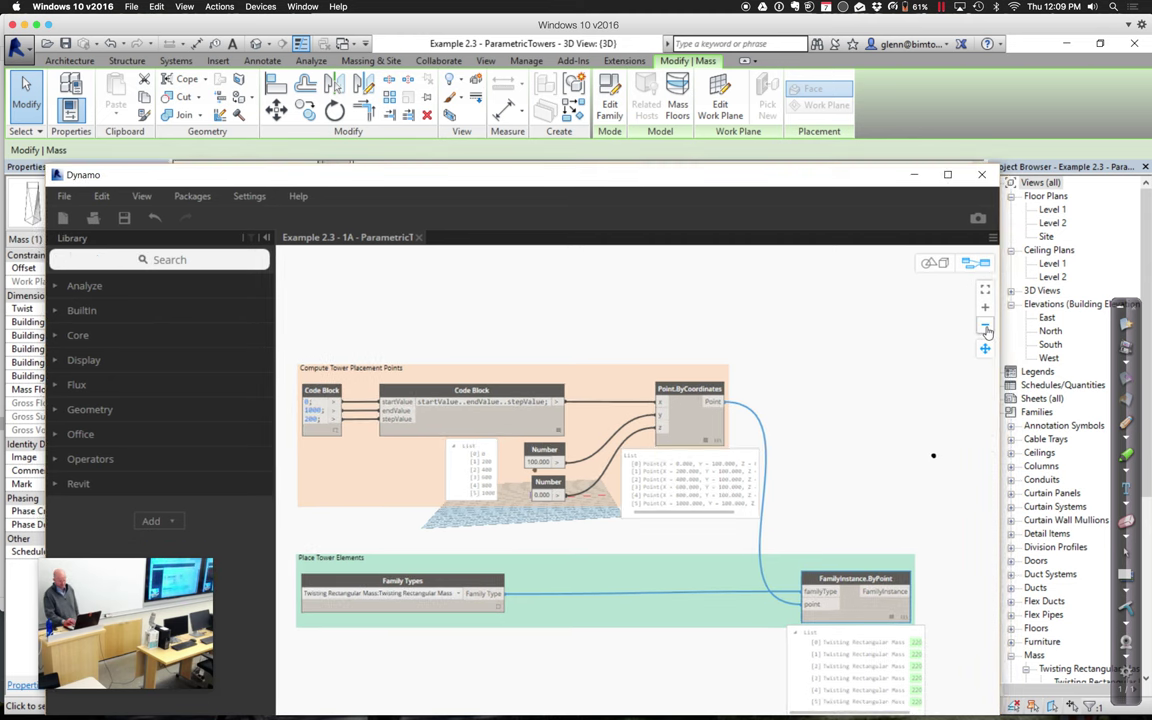
left_click(986, 330)
left_click(986, 330)
left_click(986, 330)
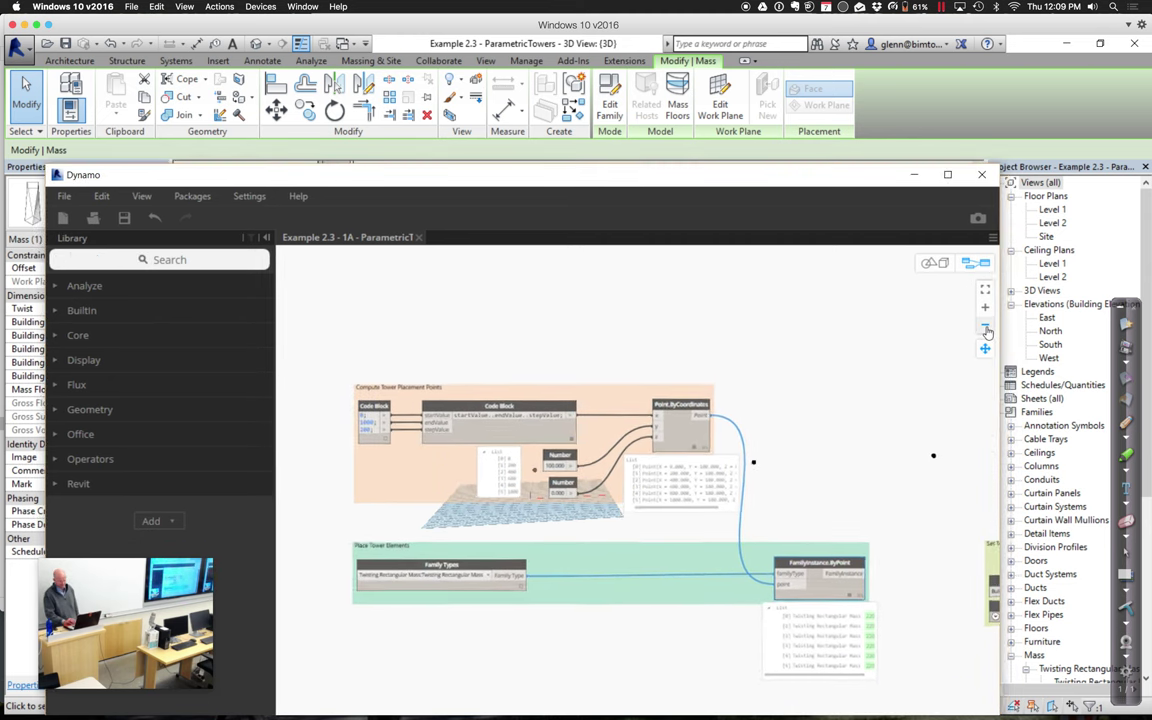
left_click(986, 330)
left_click(986, 330)
left_click(986, 330)
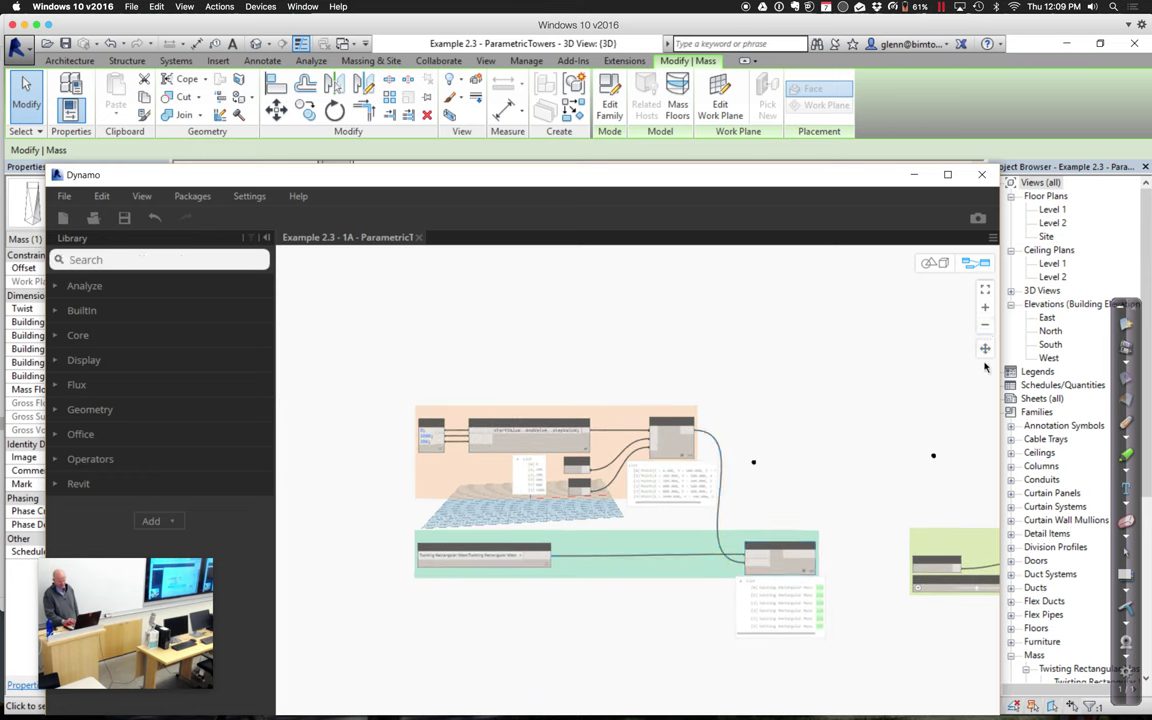
left_click(985, 348)
left_click_drag(809, 418, 643, 342)
left_click(985, 312)
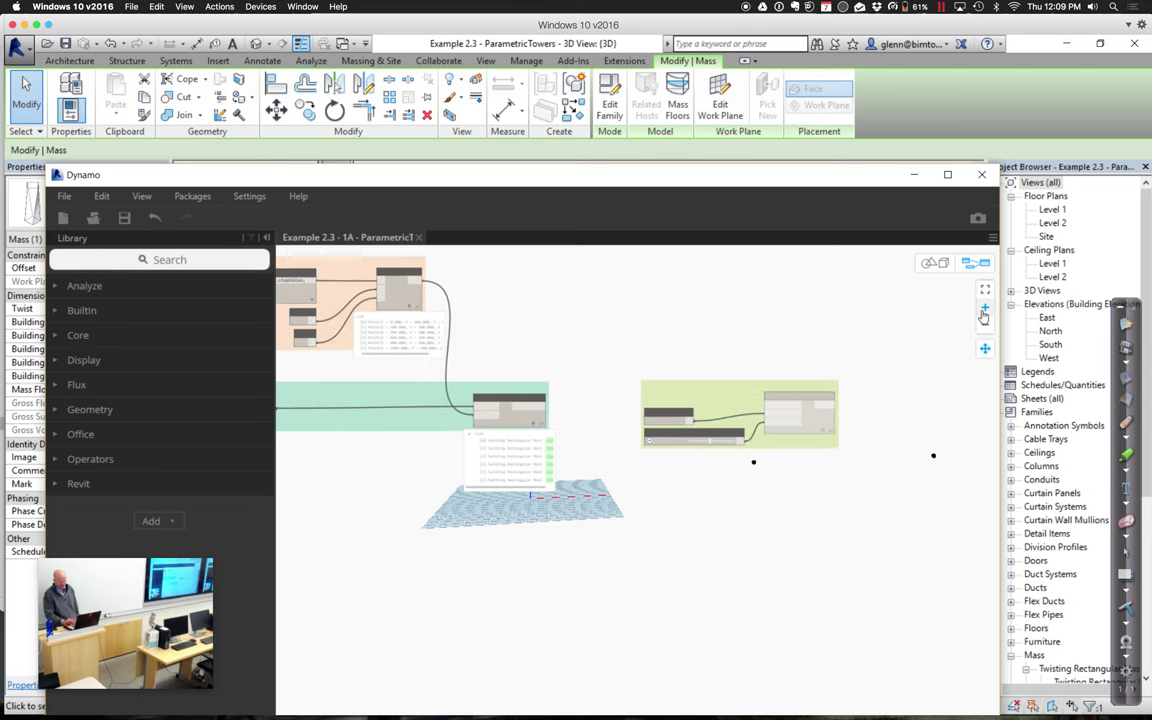
left_click(985, 313)
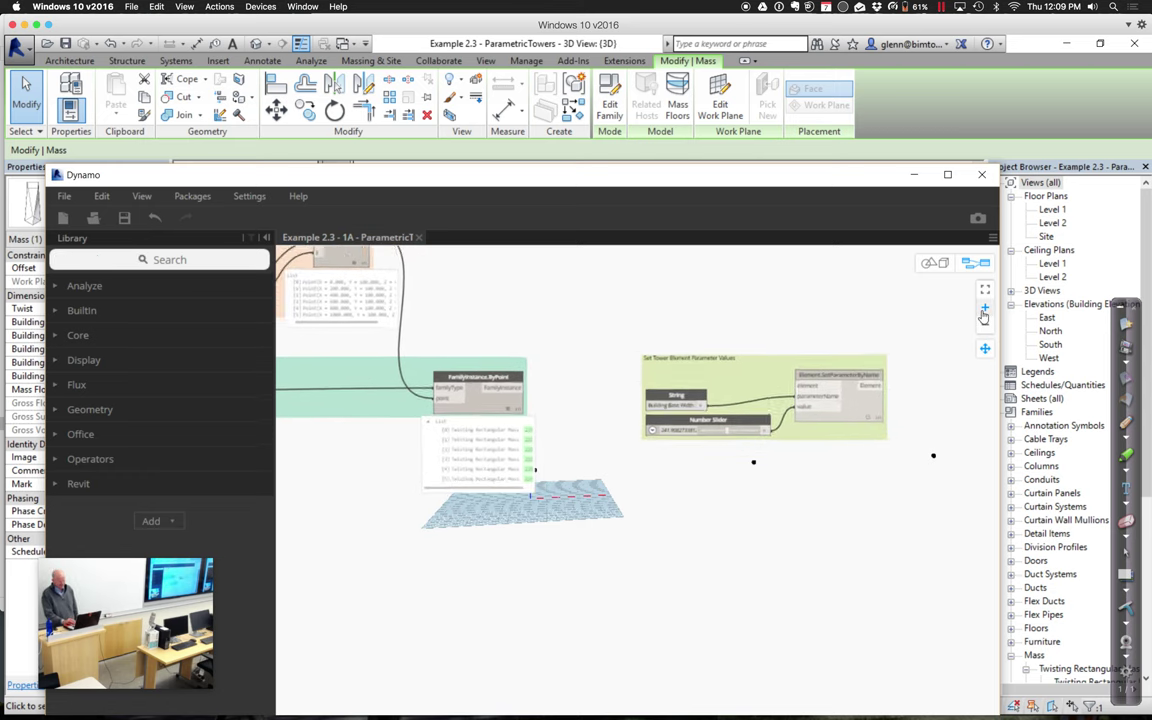
left_click(985, 312)
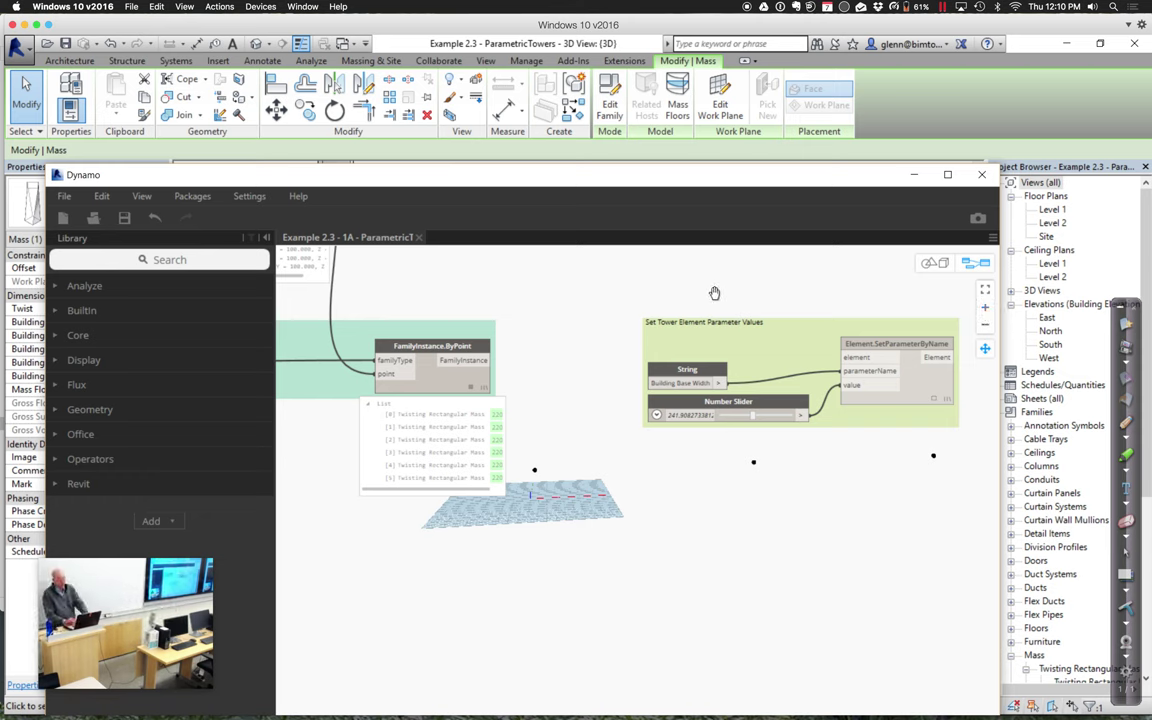
left_click(488, 360)
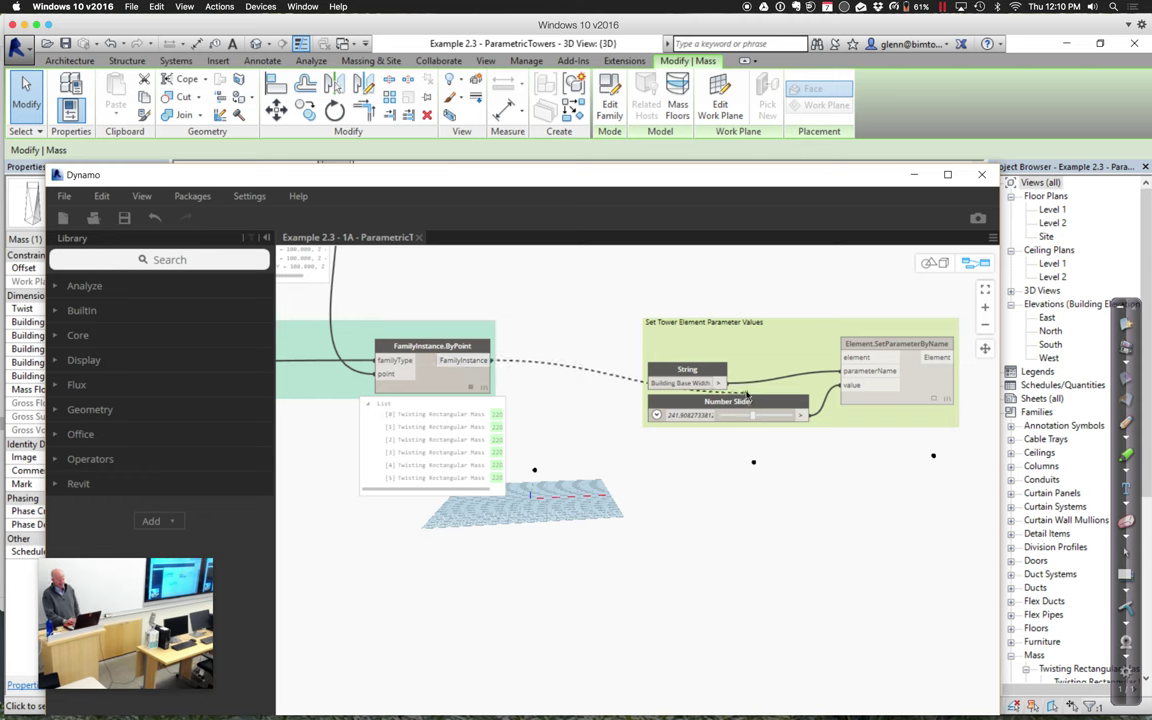
left_click(848, 359)
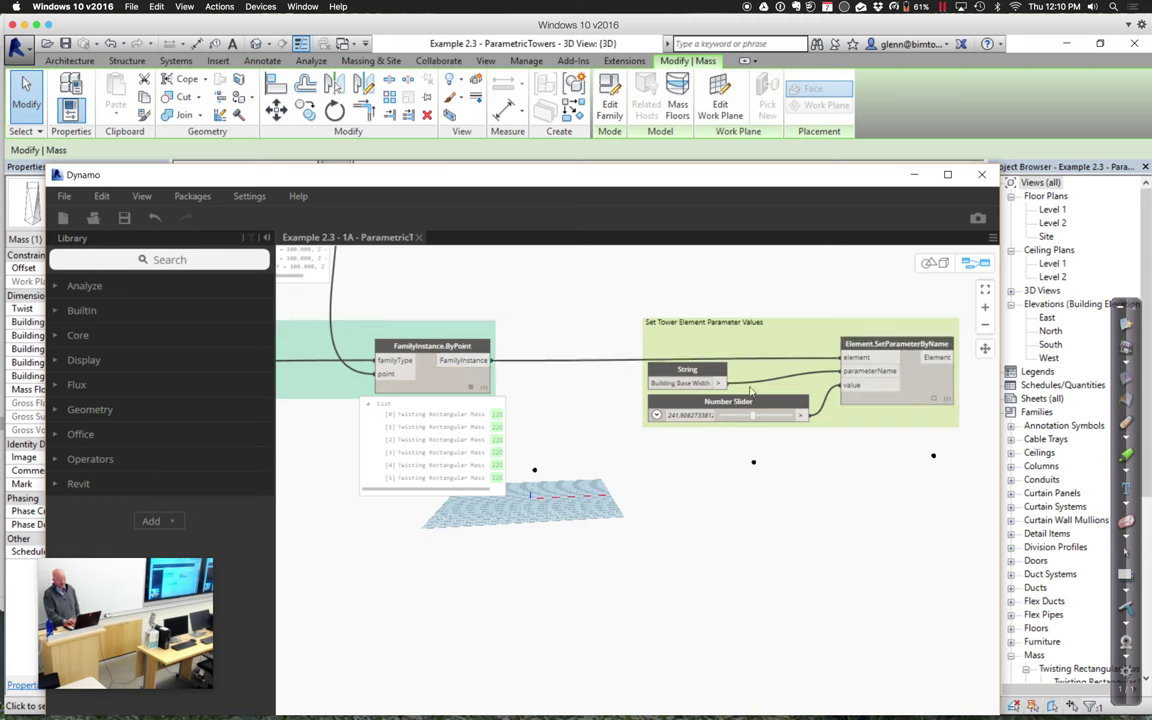
Change the String node feeding parameterName to "Building Height"
left_click(706, 383)
left_click_drag(479, 176, 531, 180)
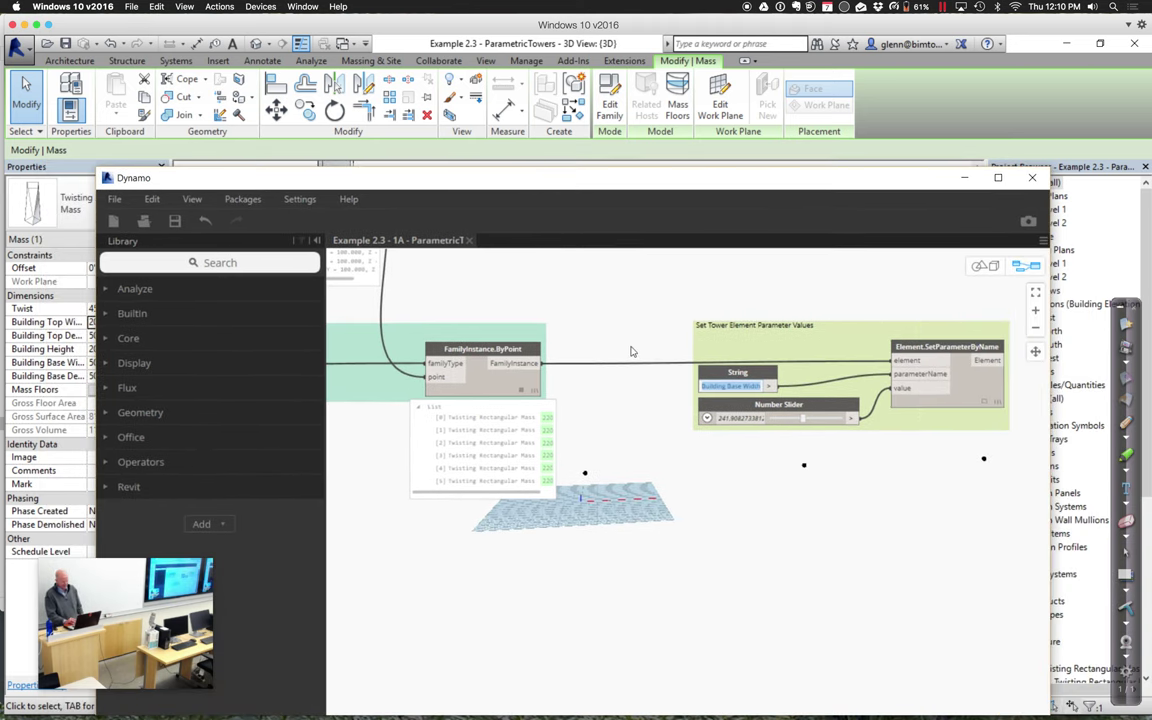
type("Building He")
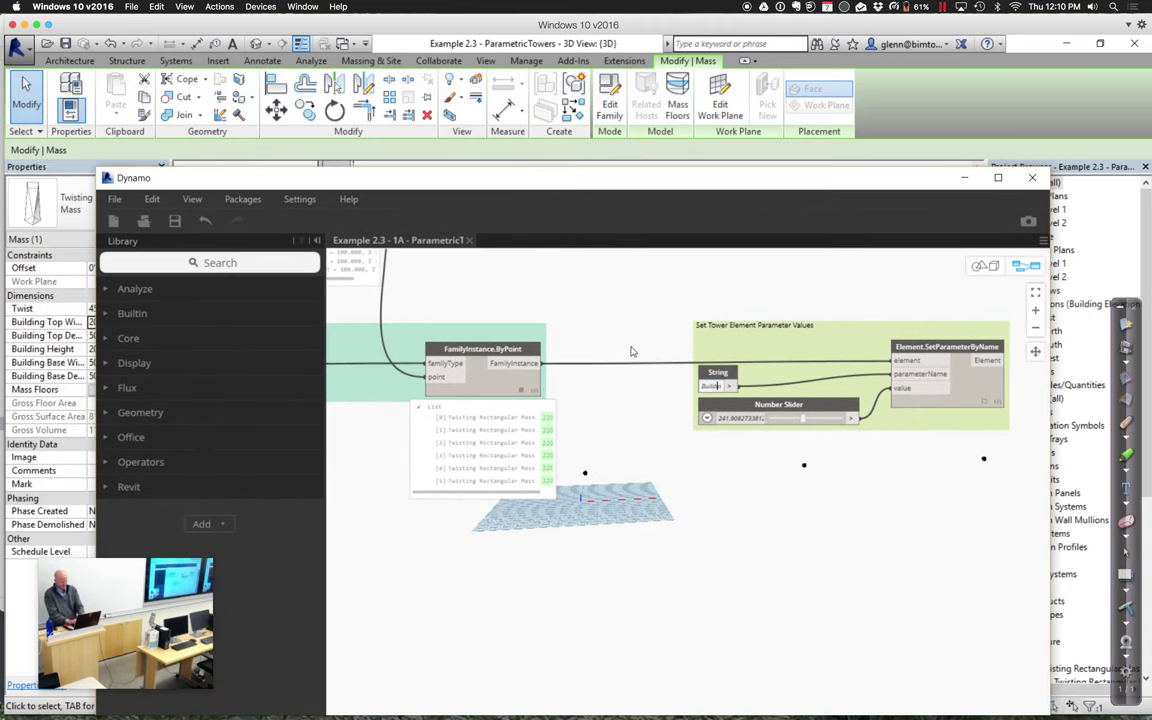
type("ight")
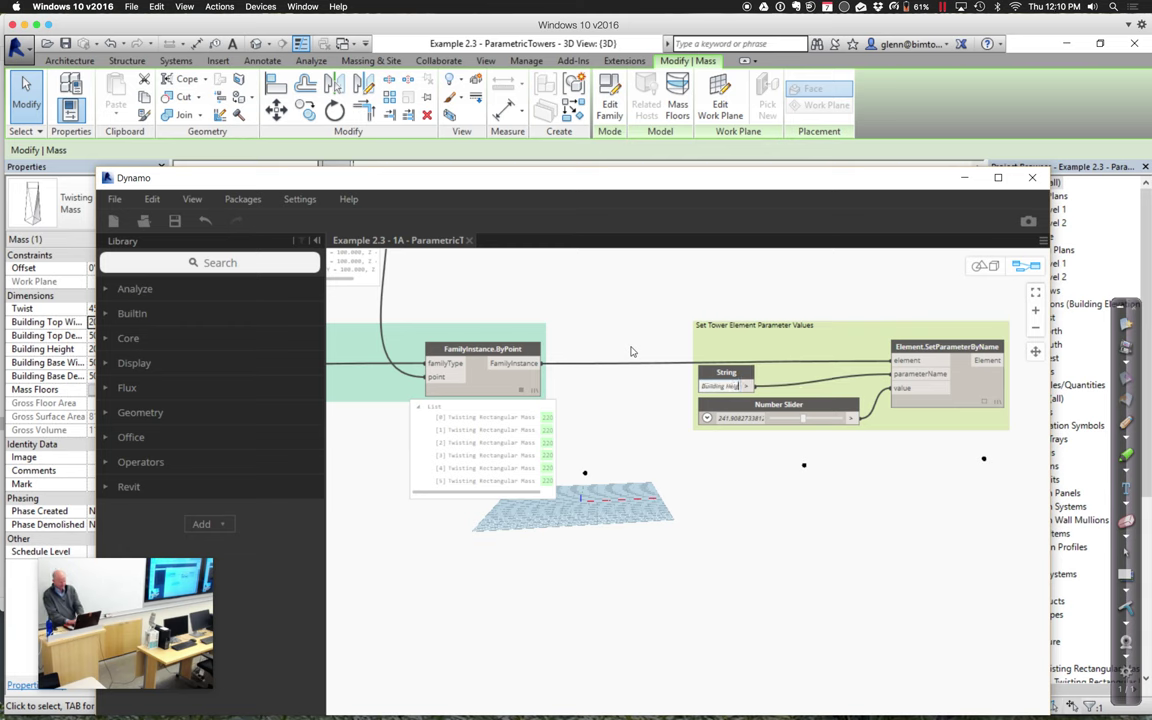
left_click(717, 566)
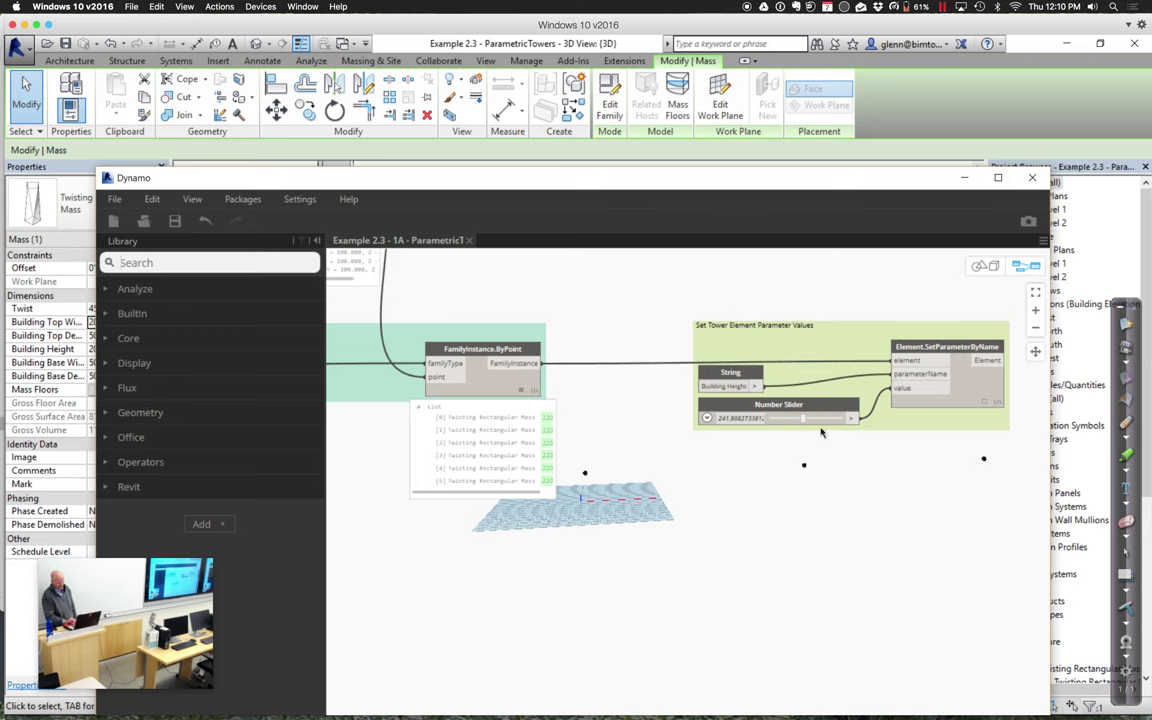
Set the Number Slider to 352.2, run the graph, and uncover the towers in Revit's 3D view
left_click_drag(806, 425, 818, 421)
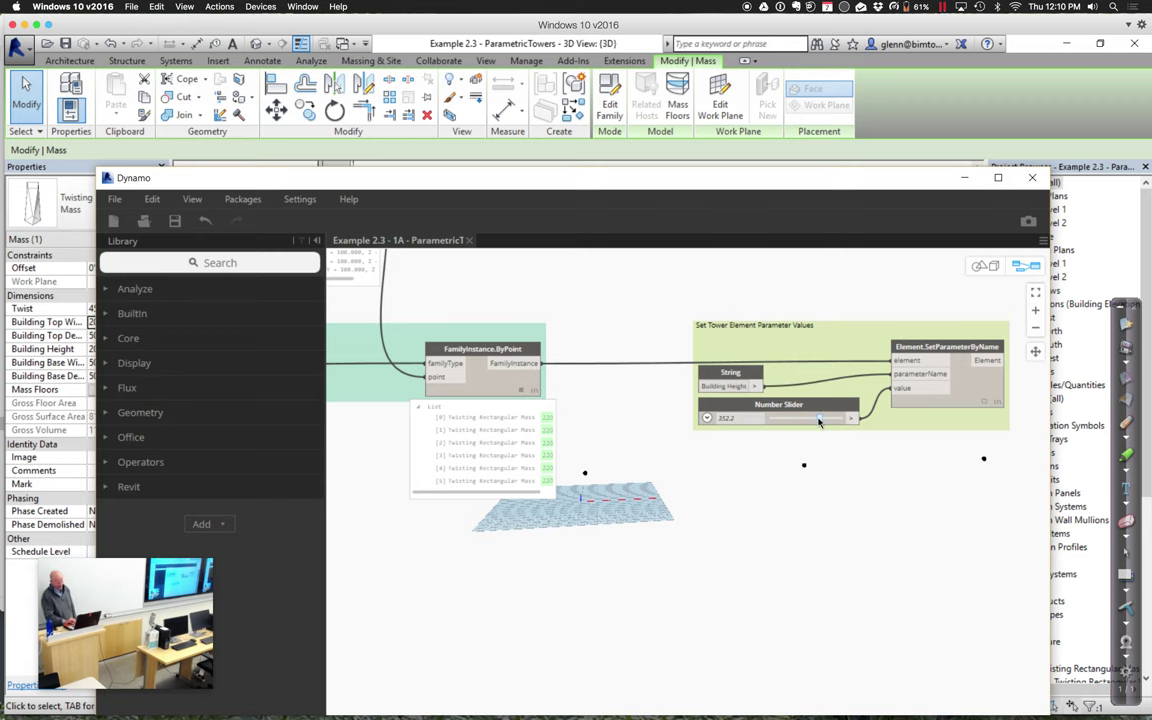
left_click_drag(639, 178, 1035, 103)
left_click(627, 670)
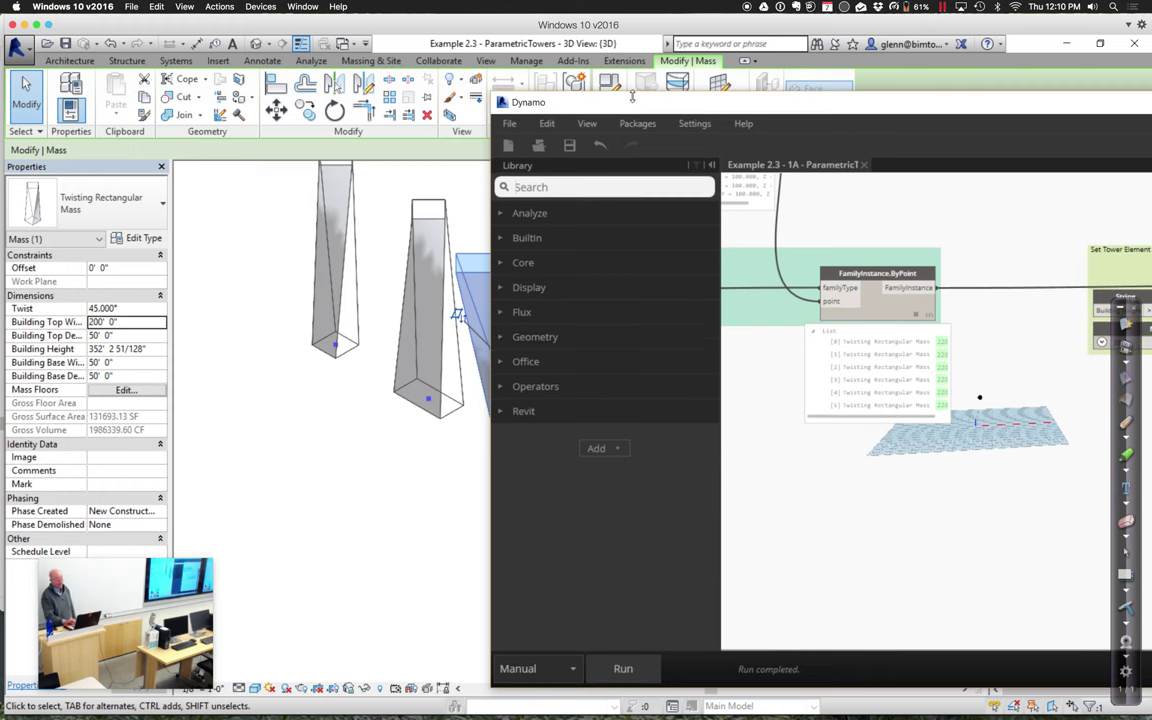
left_click_drag(635, 111, 765, 203)
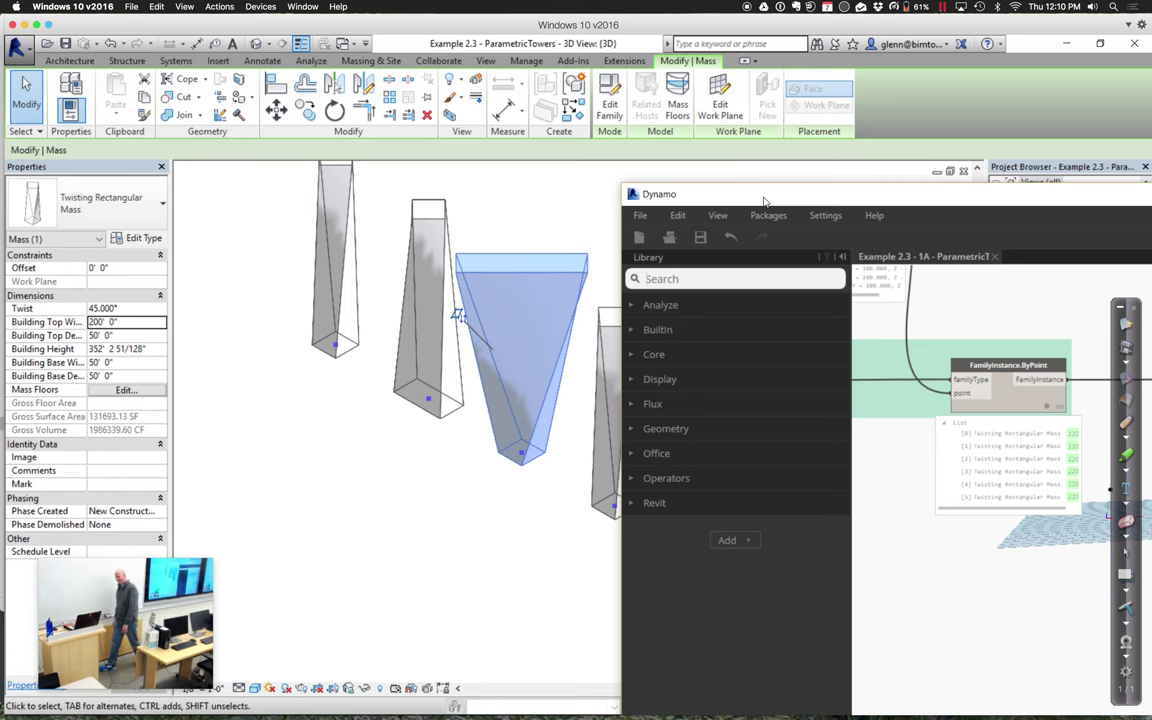
Switch to the Mindomo mind map and examine the Example 2.3 - Parametric Towers outline
key("ctrl+Left")
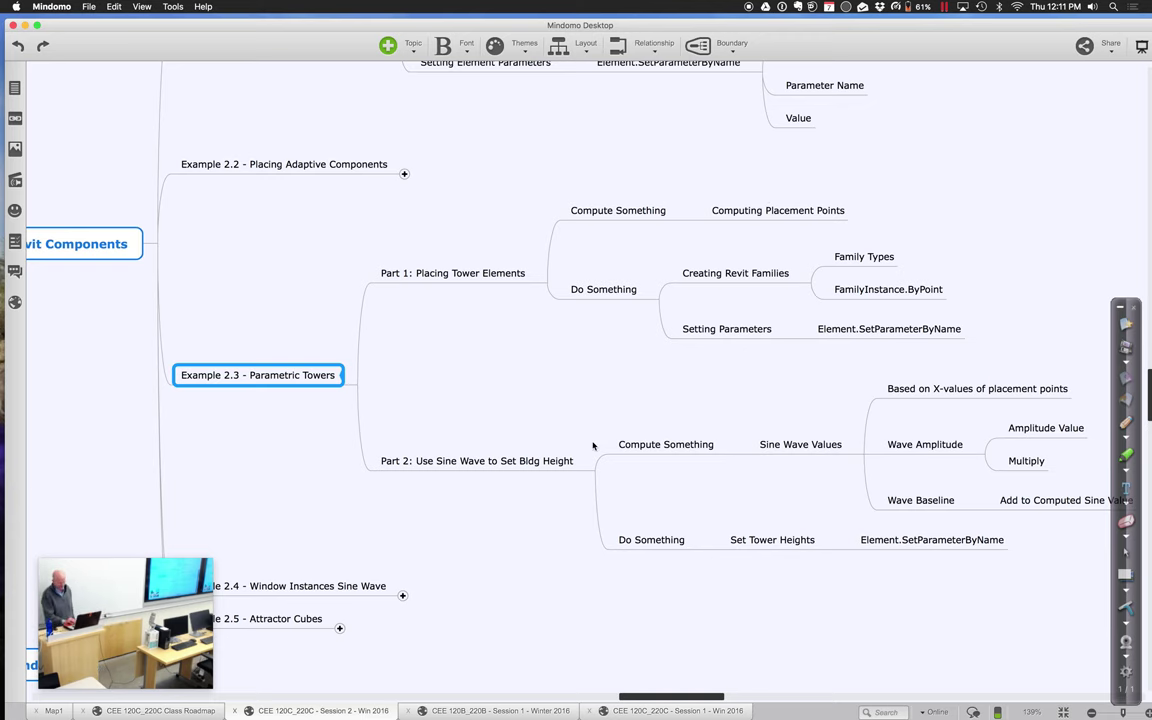
Add a "Wave Frequency" subtopic under Sine Wave Values in Part 2 of the Parametric Towers outline
left_click_drag(680, 700, 697, 700)
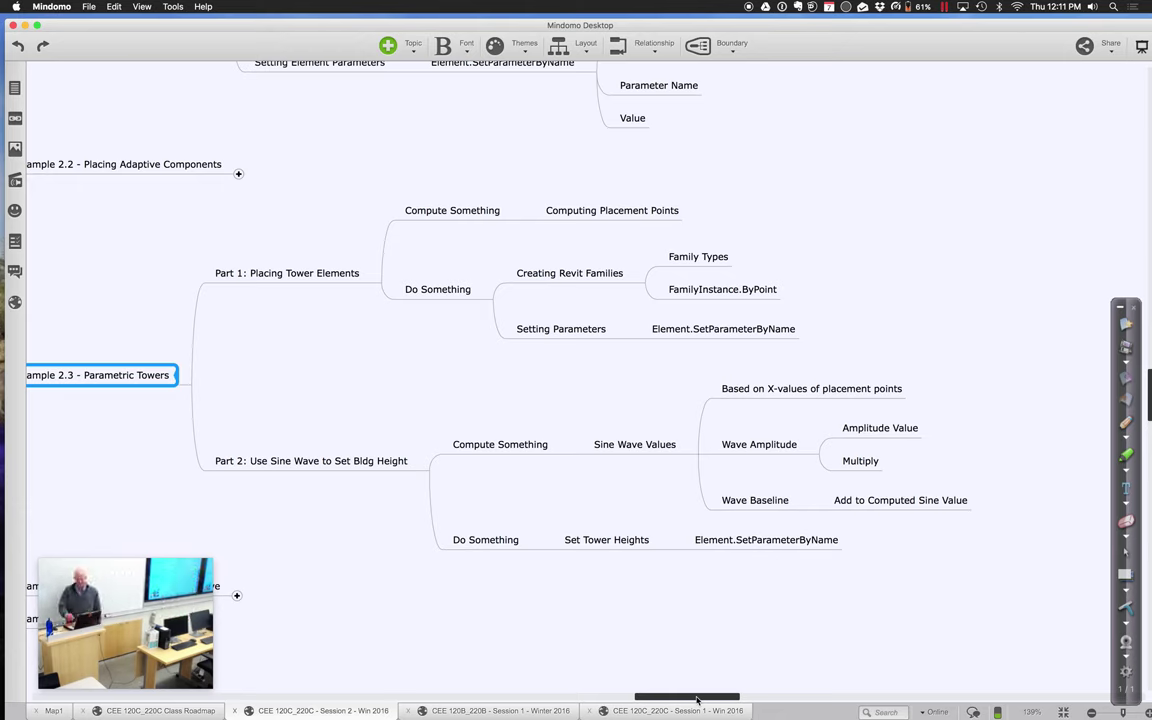
left_click(638, 459)
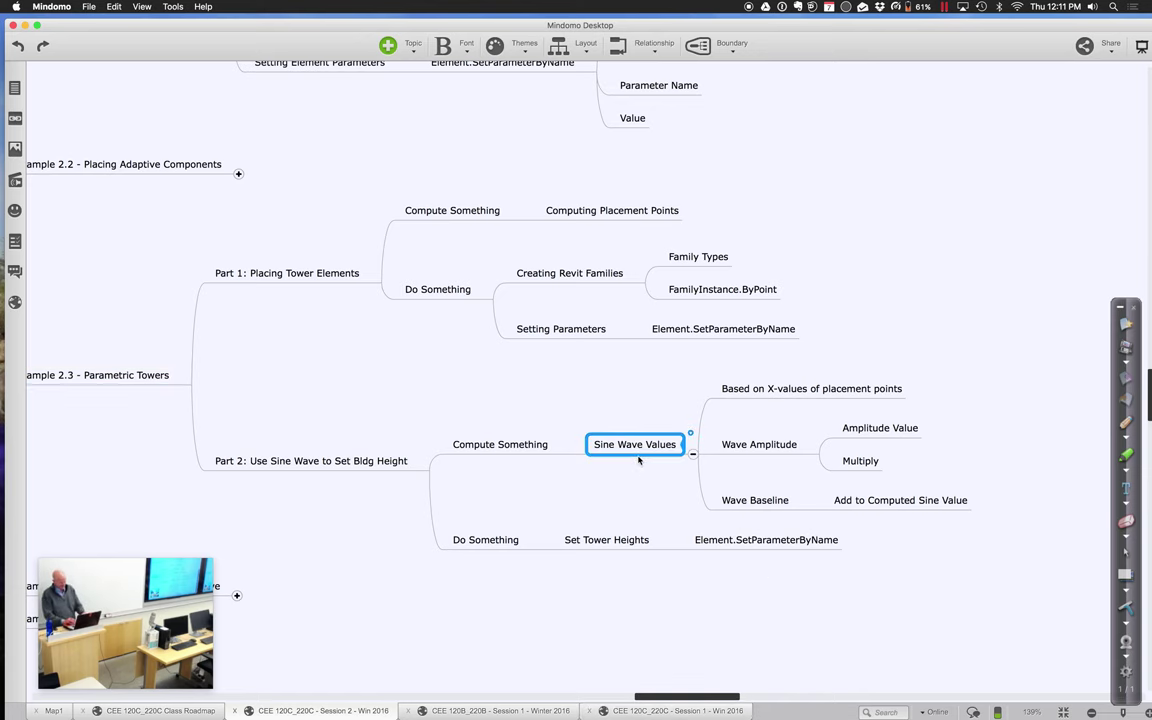
key("Tab")
type("Wa")
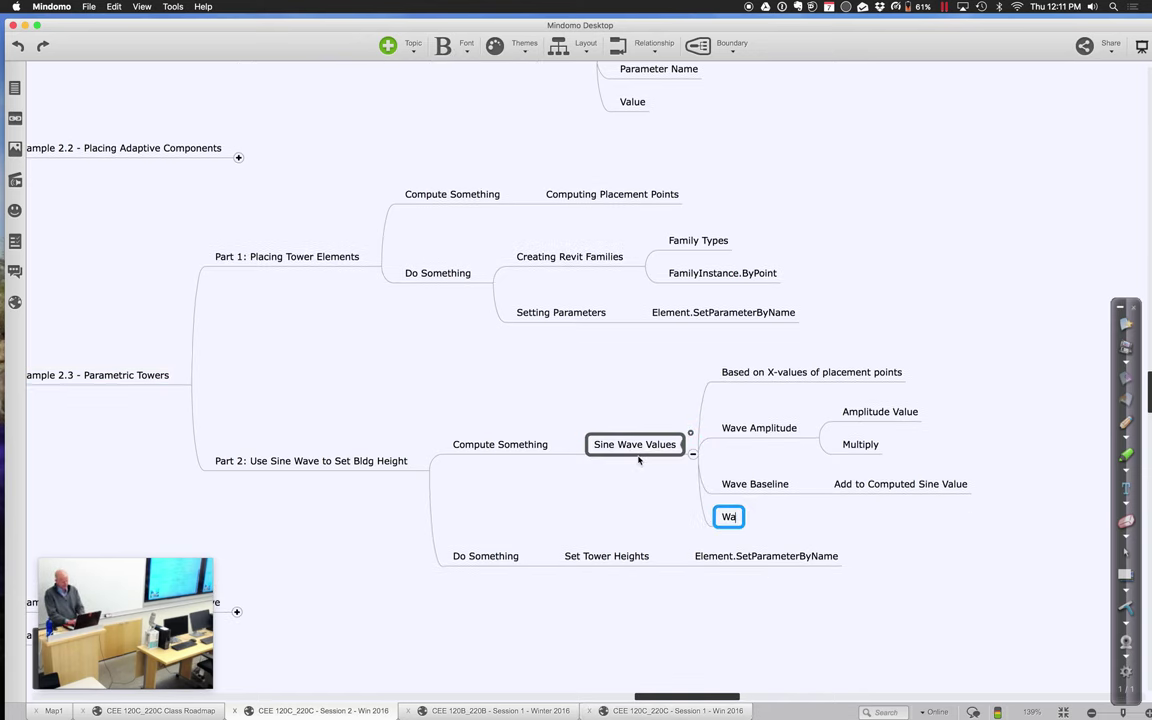
type("ve Frequence")
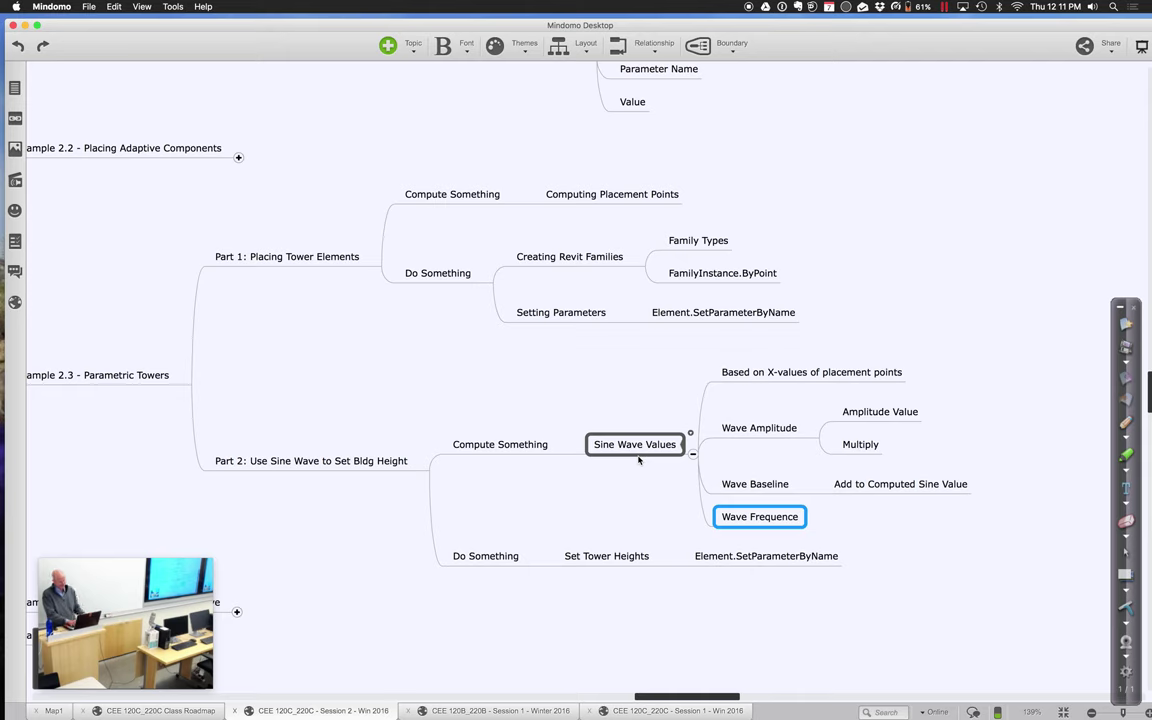
key("BackSpace")
type("y")
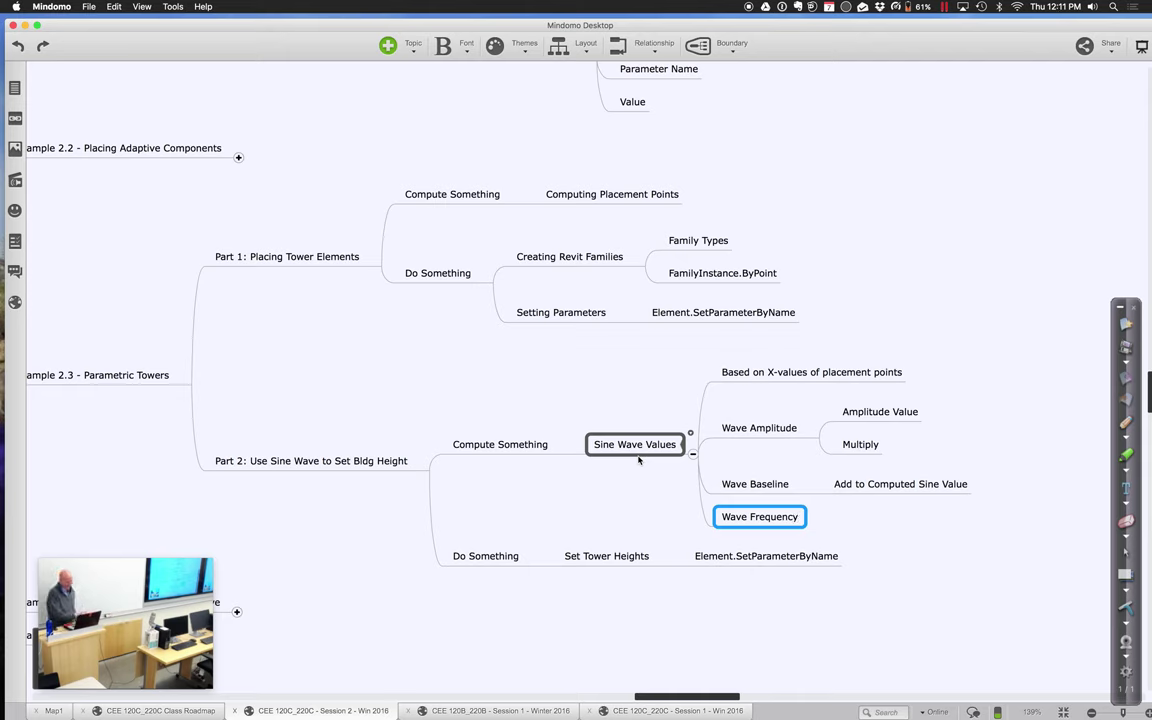
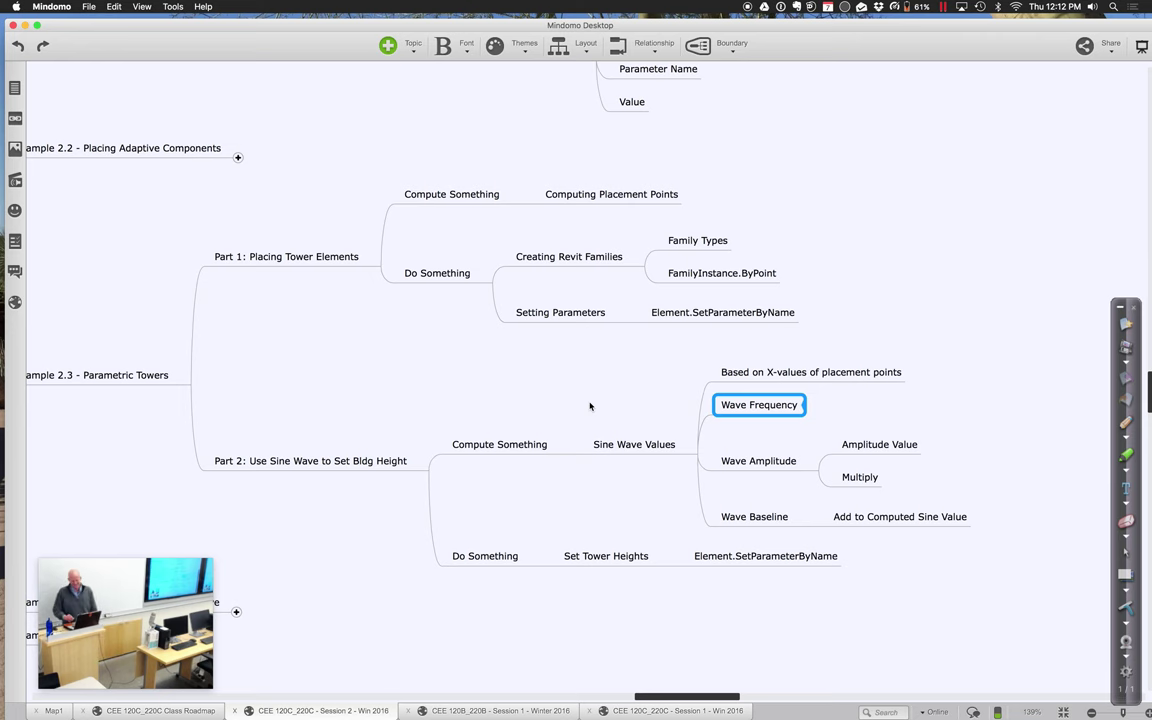
Switch to Dynamo in the Windows machine and open Example 2.3 - 2A - ParametricTowersSineCurve-Start.dyn, discarding the current graph's changes
key("super+Tab")
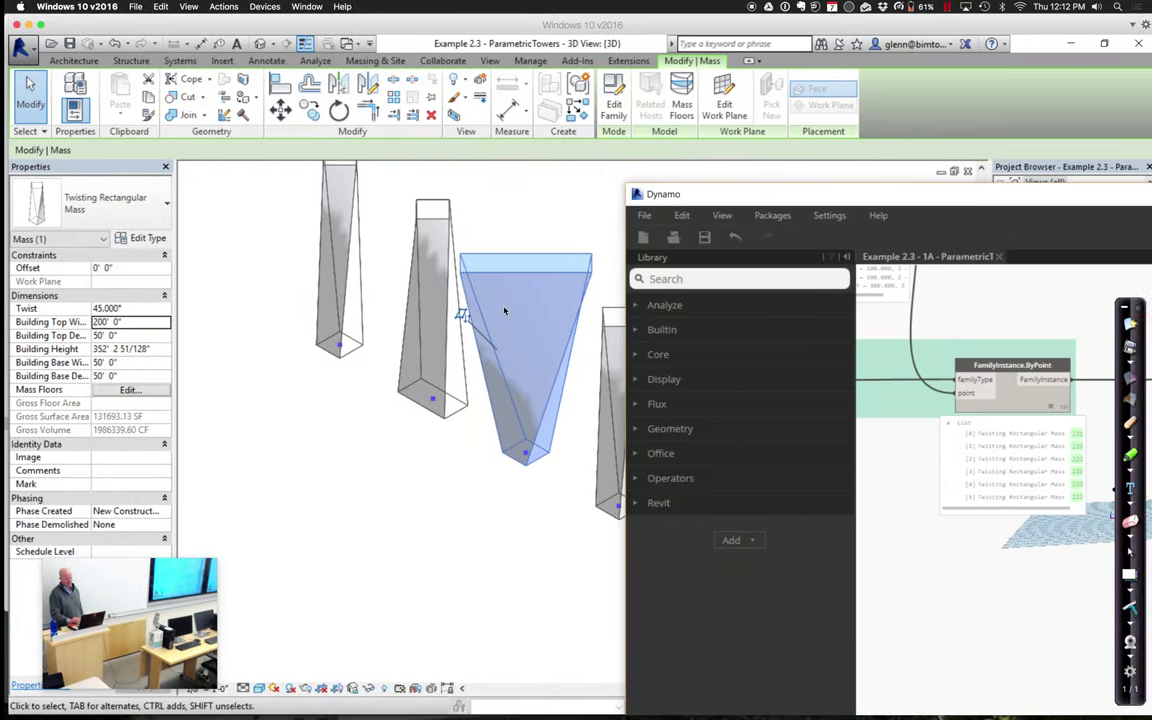
left_click_drag(680, 194, 128, 110)
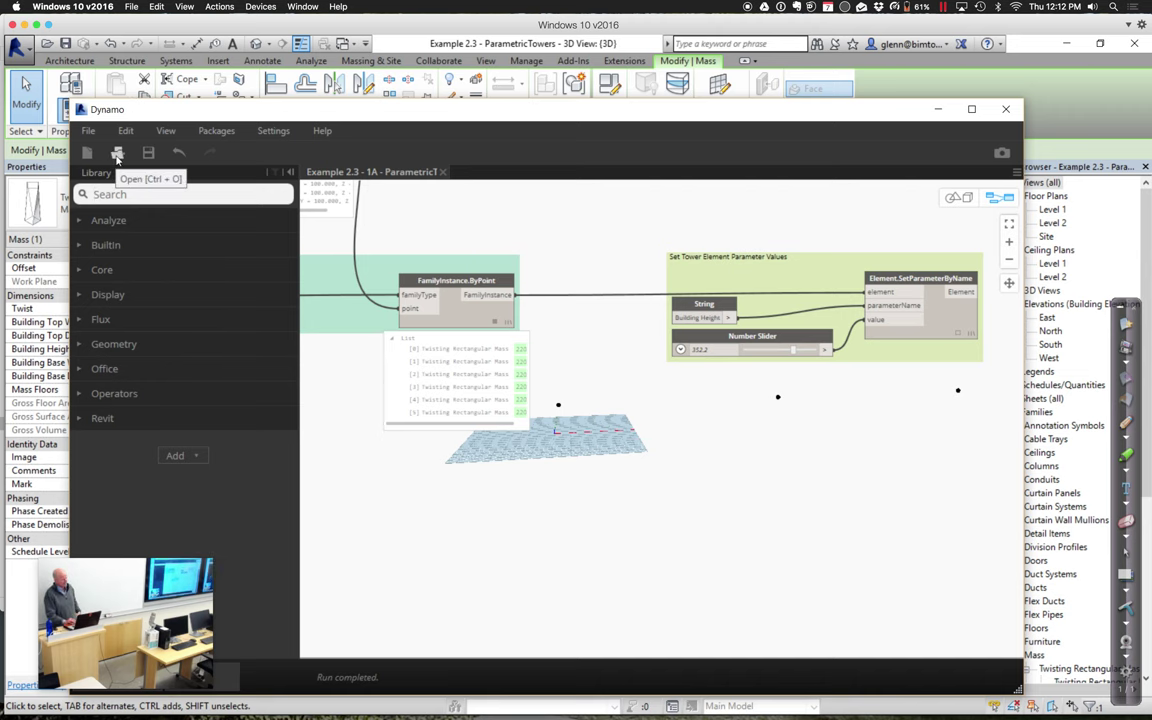
left_click(117, 153)
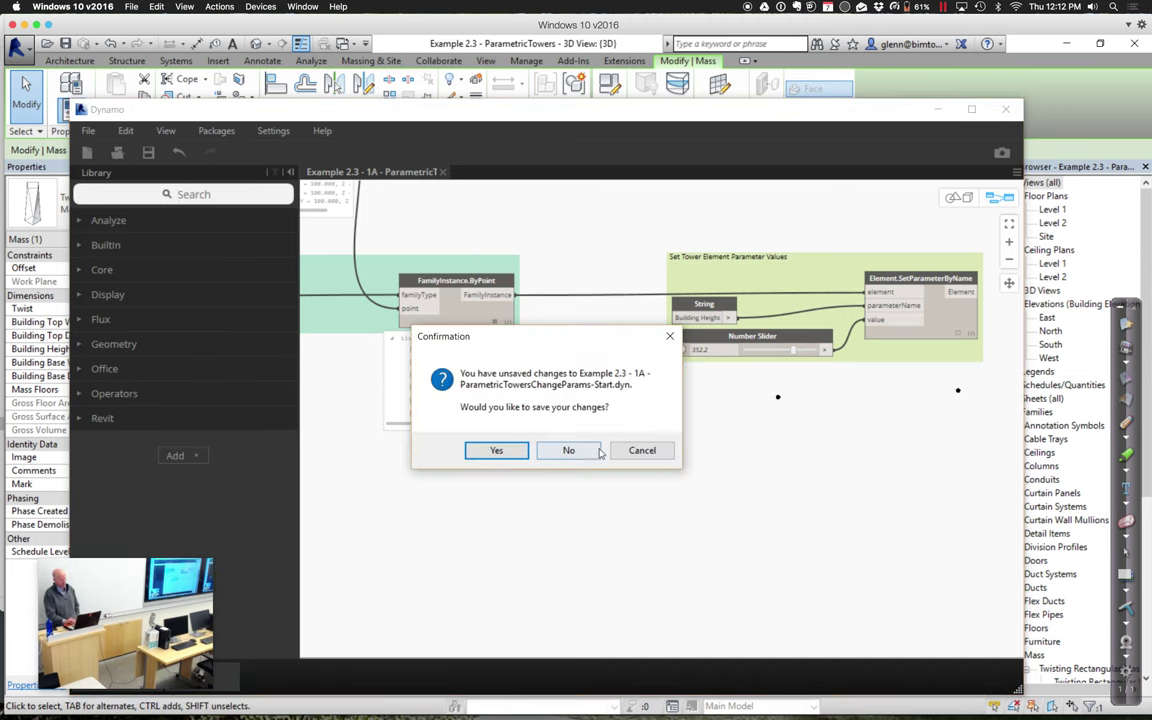
left_click(568, 451)
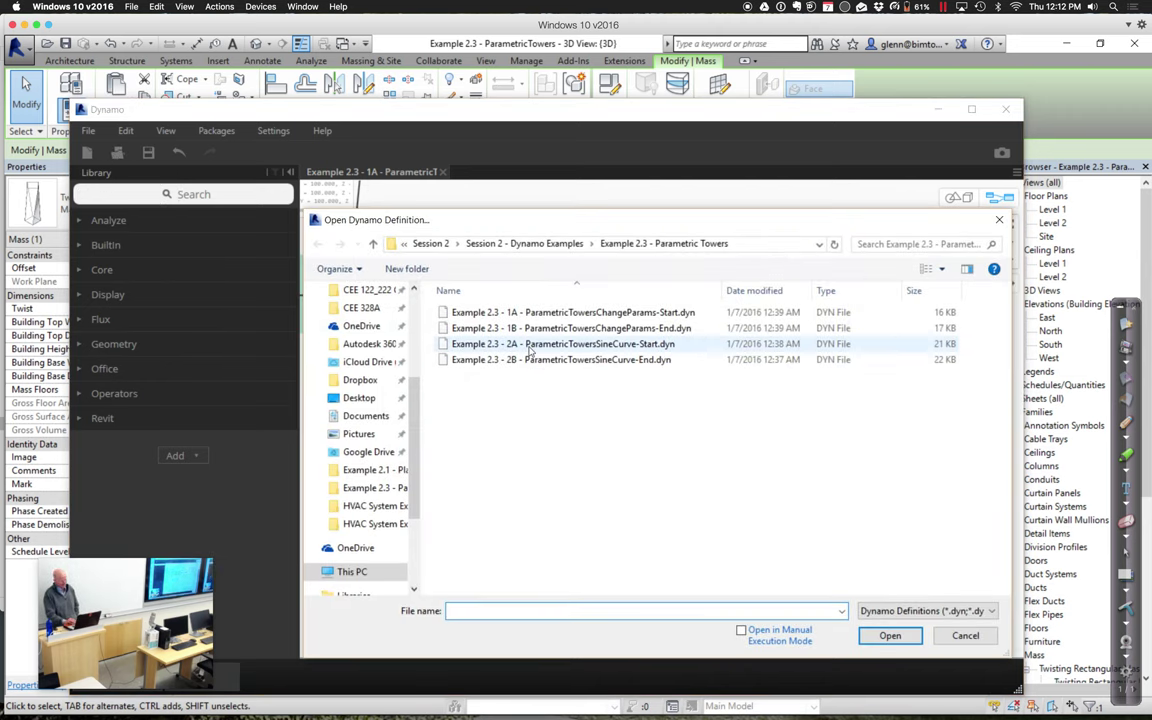
double_click(529, 346)
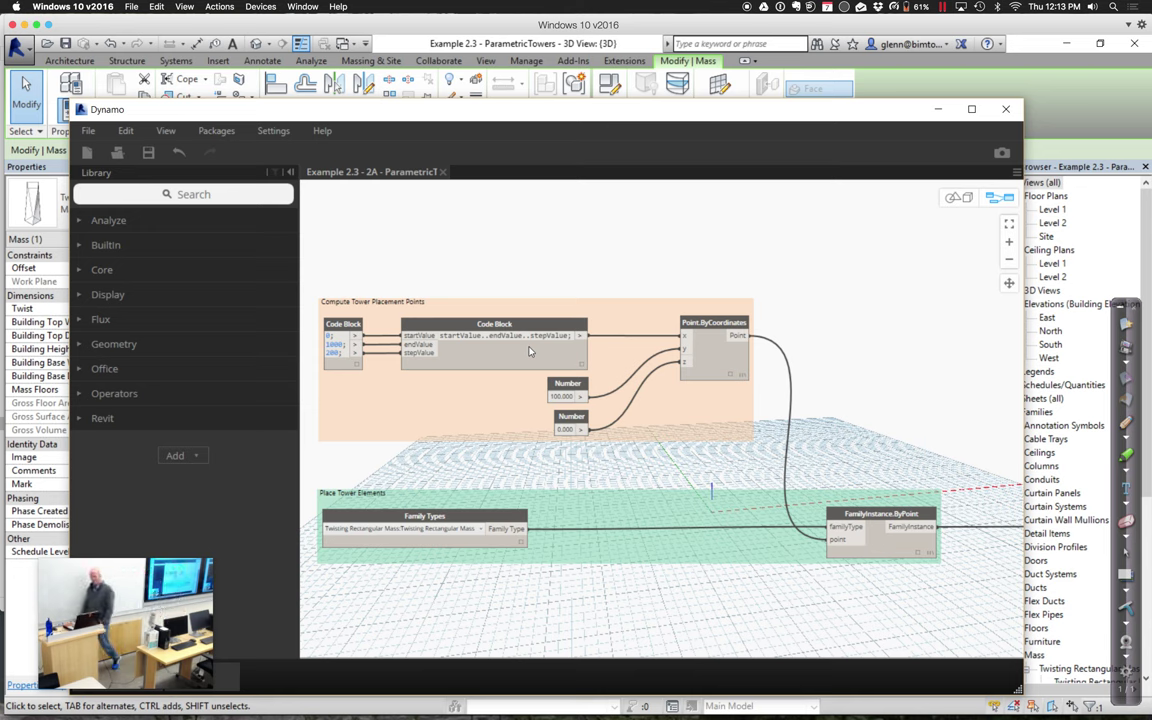
Connect the startValue..endValue..stepValue Code Block output to the radians input of Math.RadiansToDegrees in the sine wave group
left_click(1007, 288)
left_click_drag(900, 398, 360, 303)
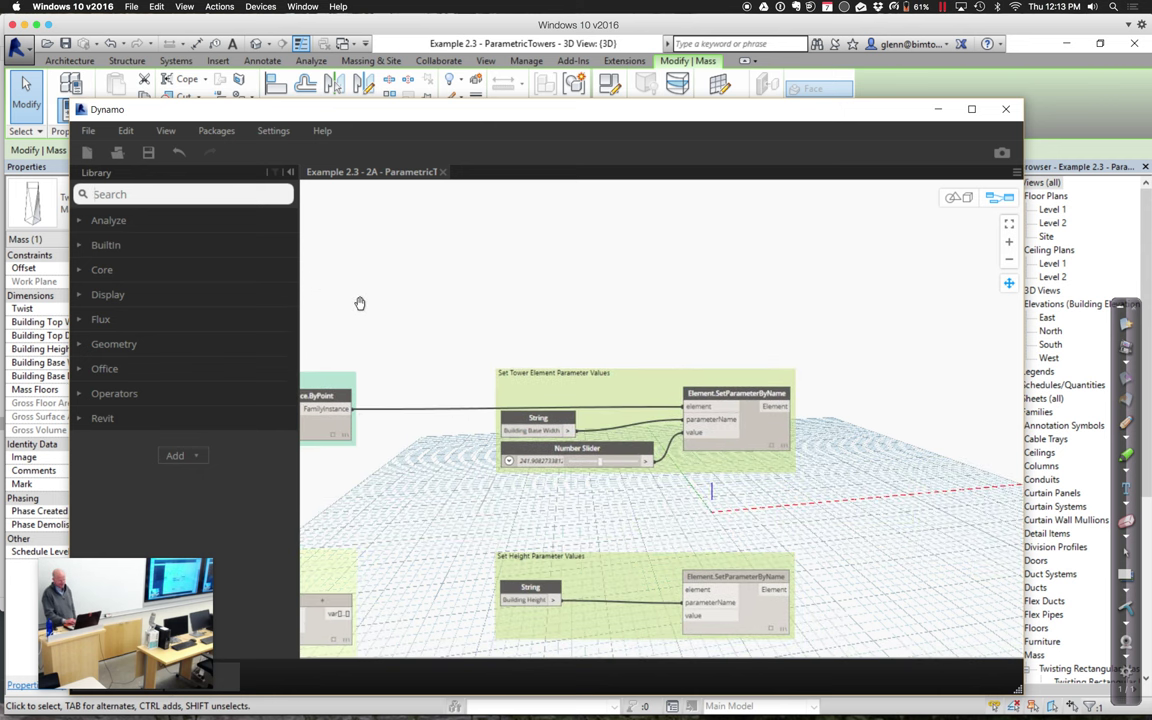
left_click_drag(413, 333, 715, 265)
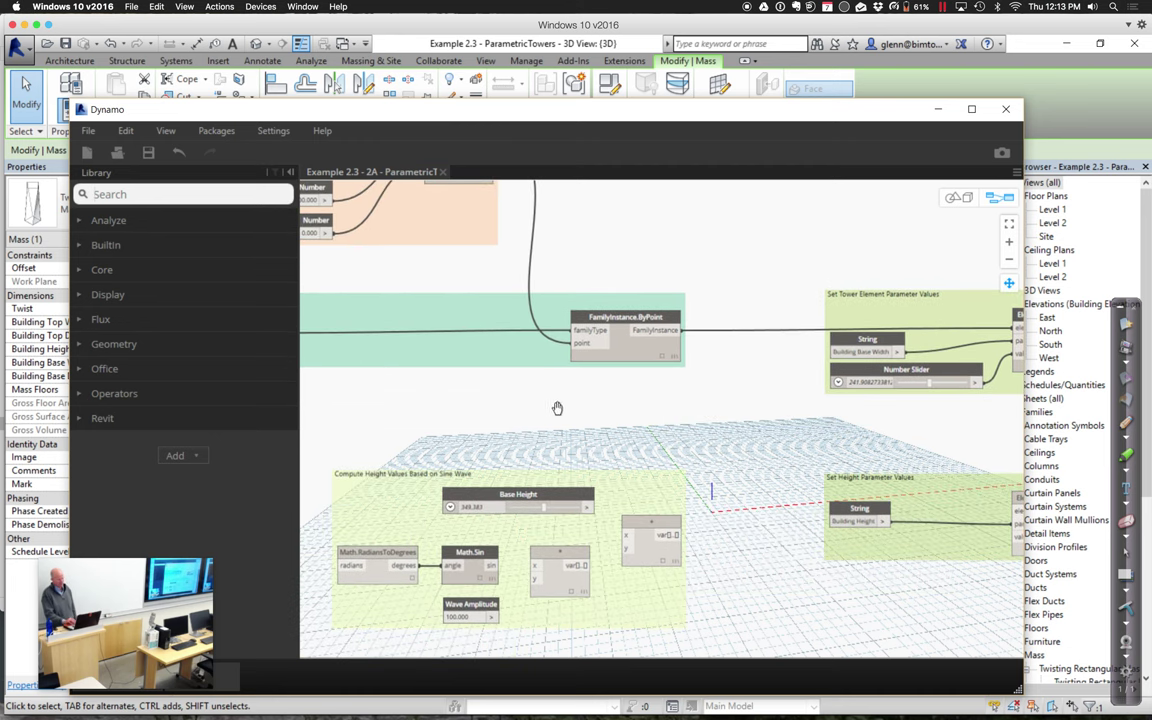
left_click_drag(505, 405, 656, 347)
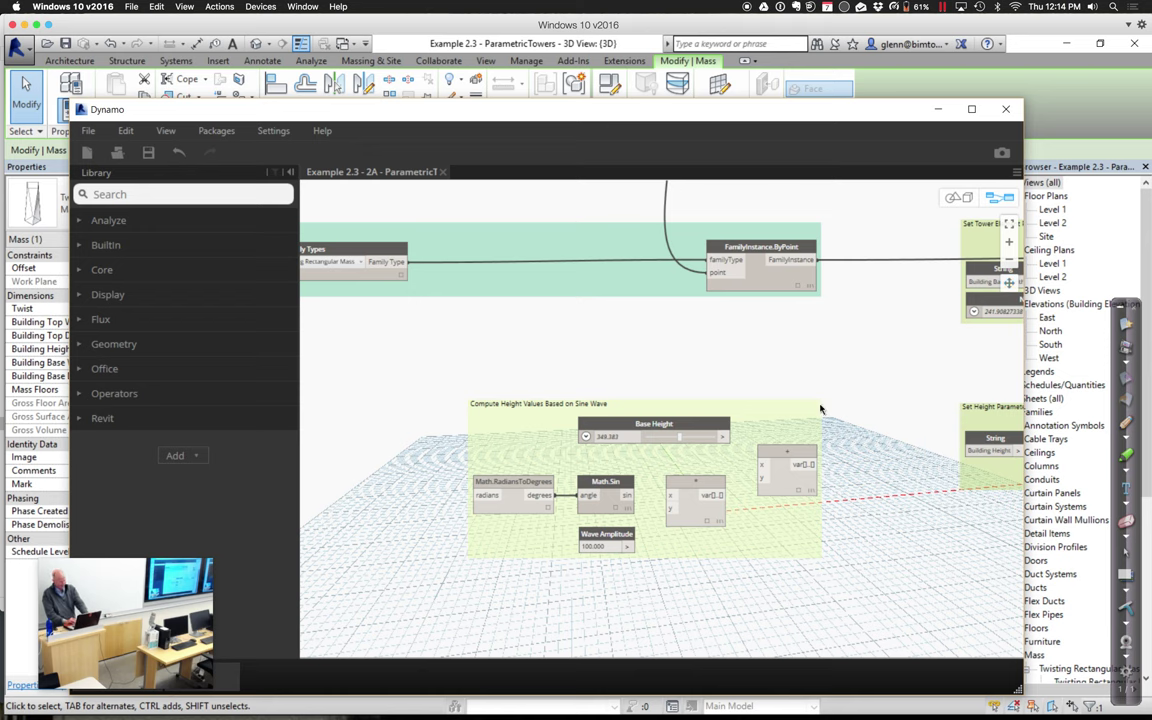
middle_click_drag(831, 284, 940, 425)
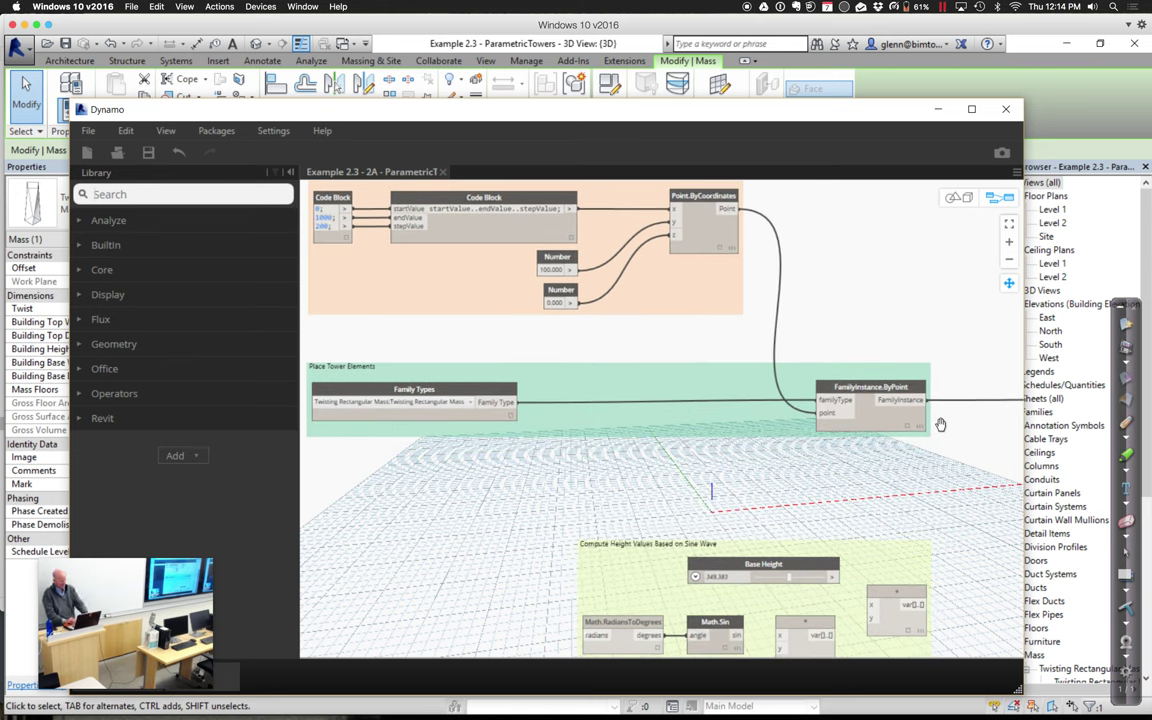
left_click(573, 211)
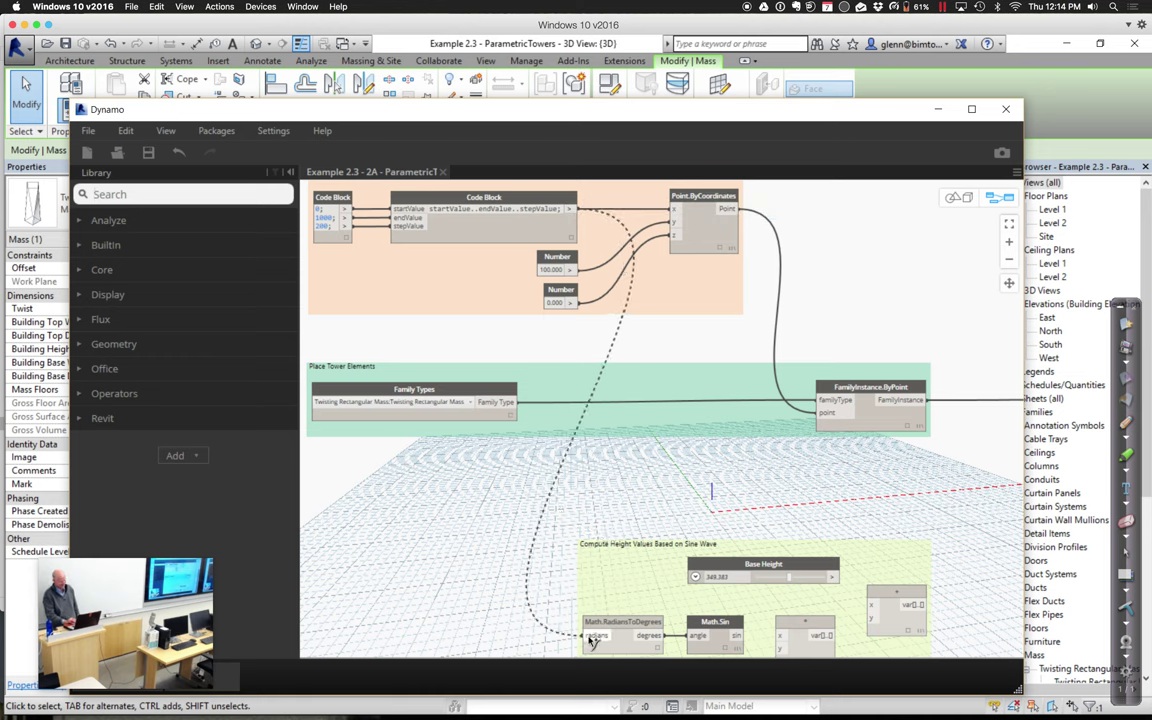
left_click(589, 636)
Run the graph and check the output previews of the Math.RadiansToDegrees and Math.Sin nodes
left_click(1009, 283)
left_click_drag(867, 463, 820, 375)
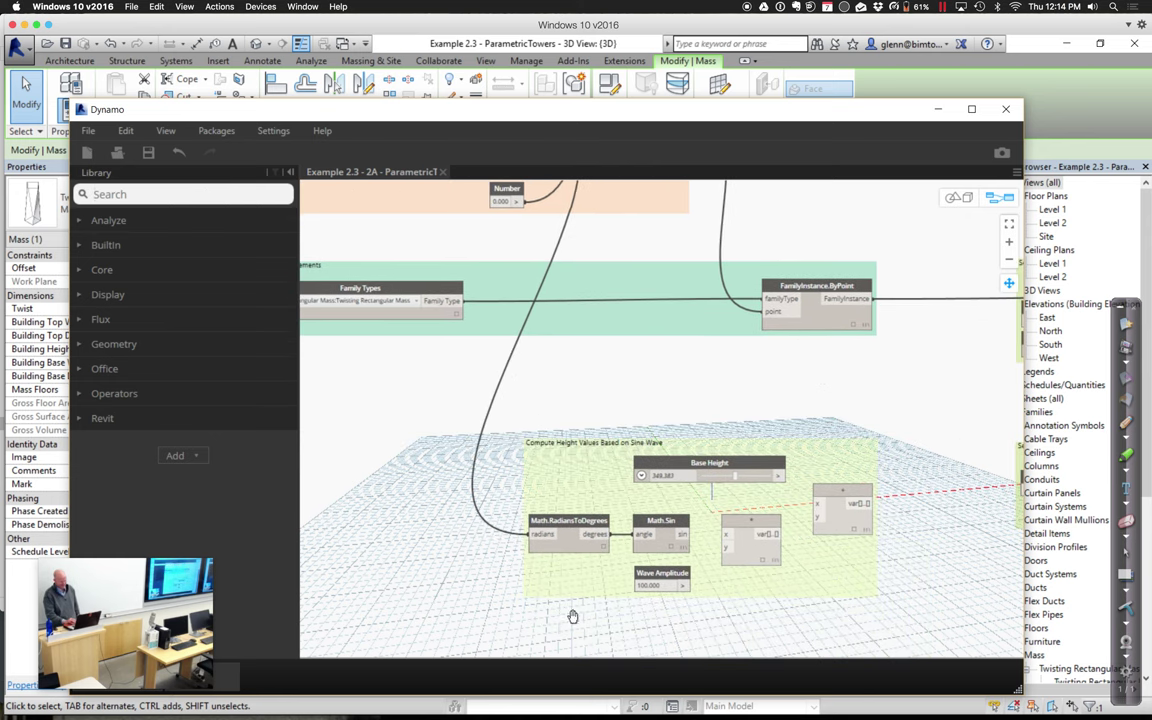
left_click_drag(178, 653, 172, 605)
left_click(201, 676)
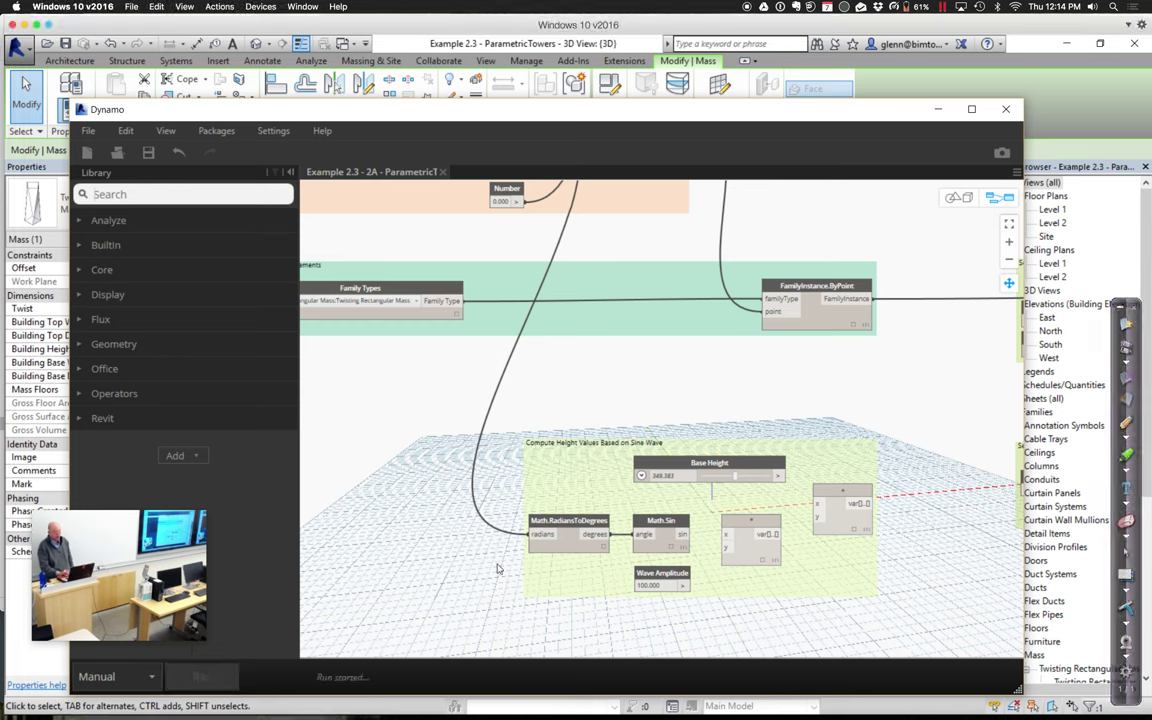
mouse_move(605, 550)
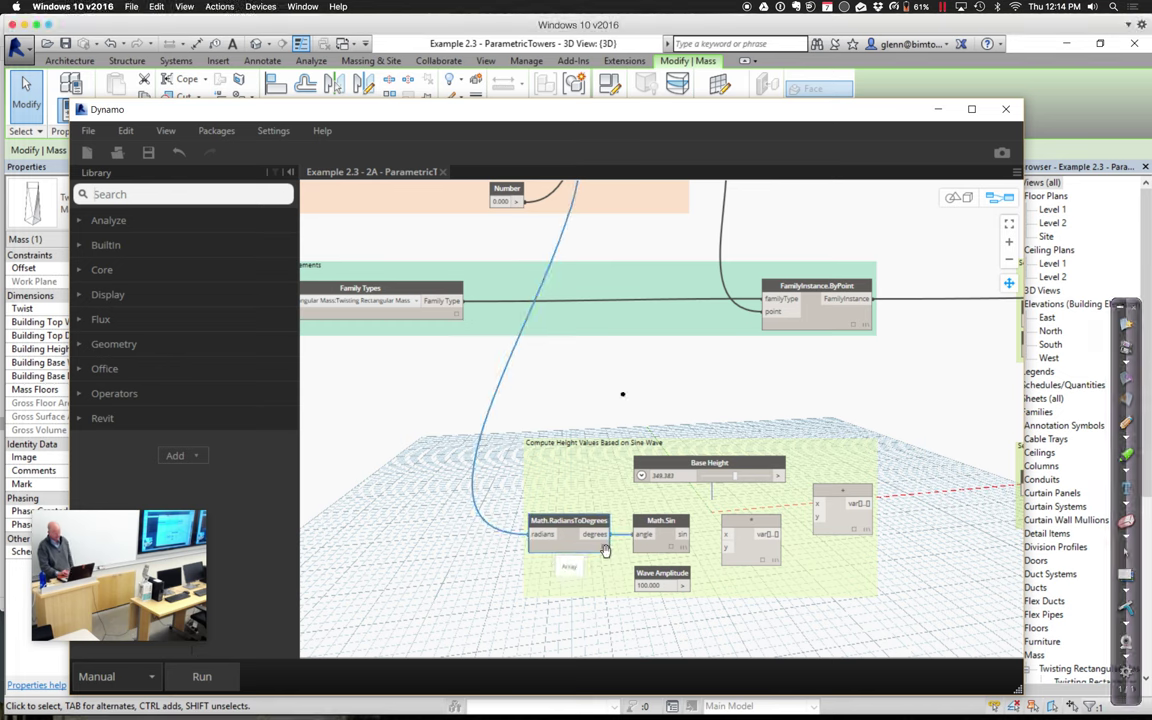
mouse_move(670, 552)
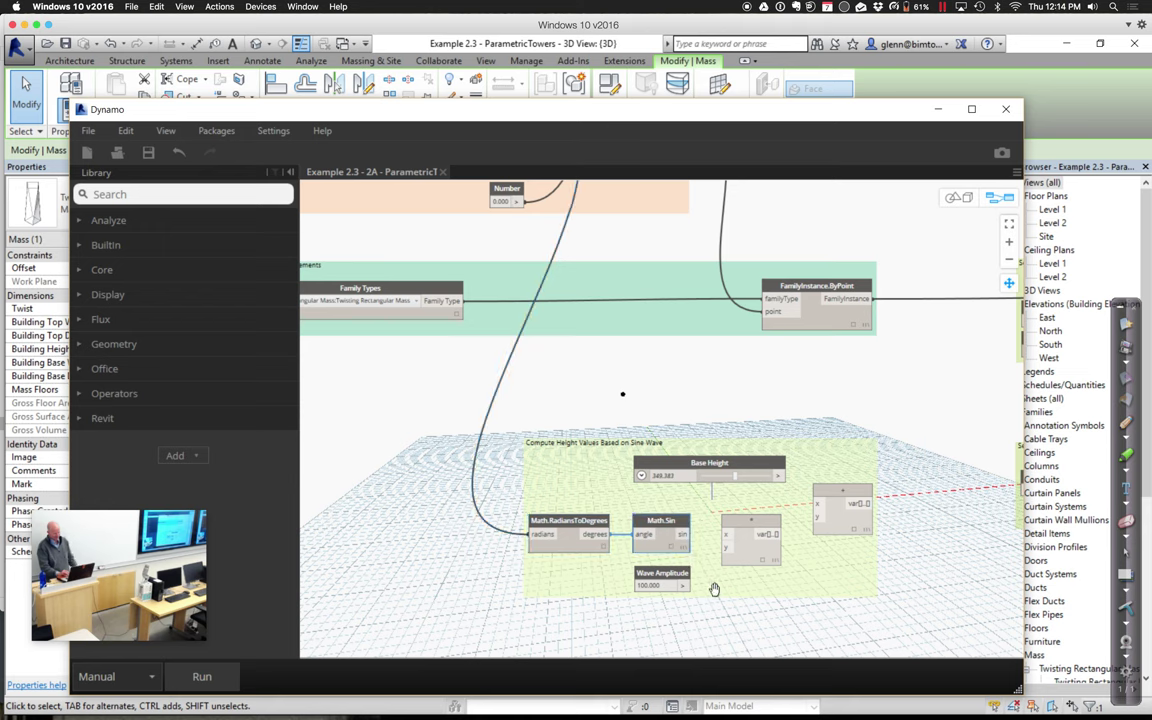
Connect Math.Sin to x and Wave Amplitude to y of the multiplication node, run the graph, and display its output list
left_click_drag(686, 534, 722, 538)
left_click_drag(686, 587, 729, 553)
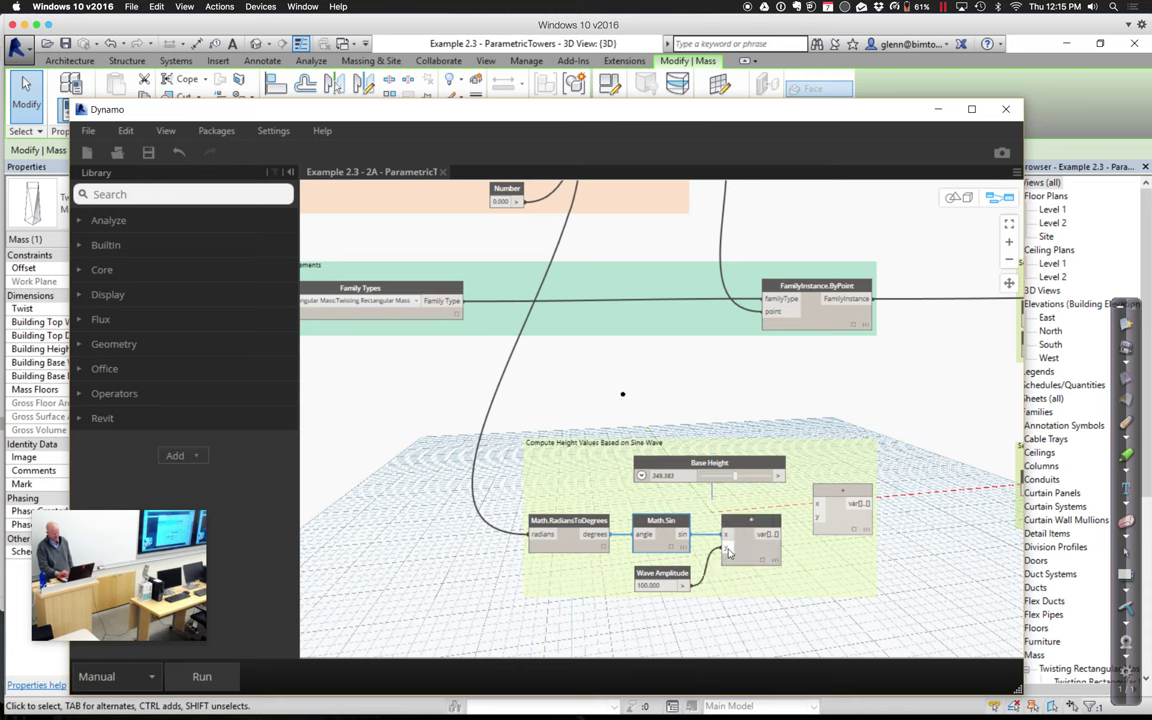
left_click(204, 677)
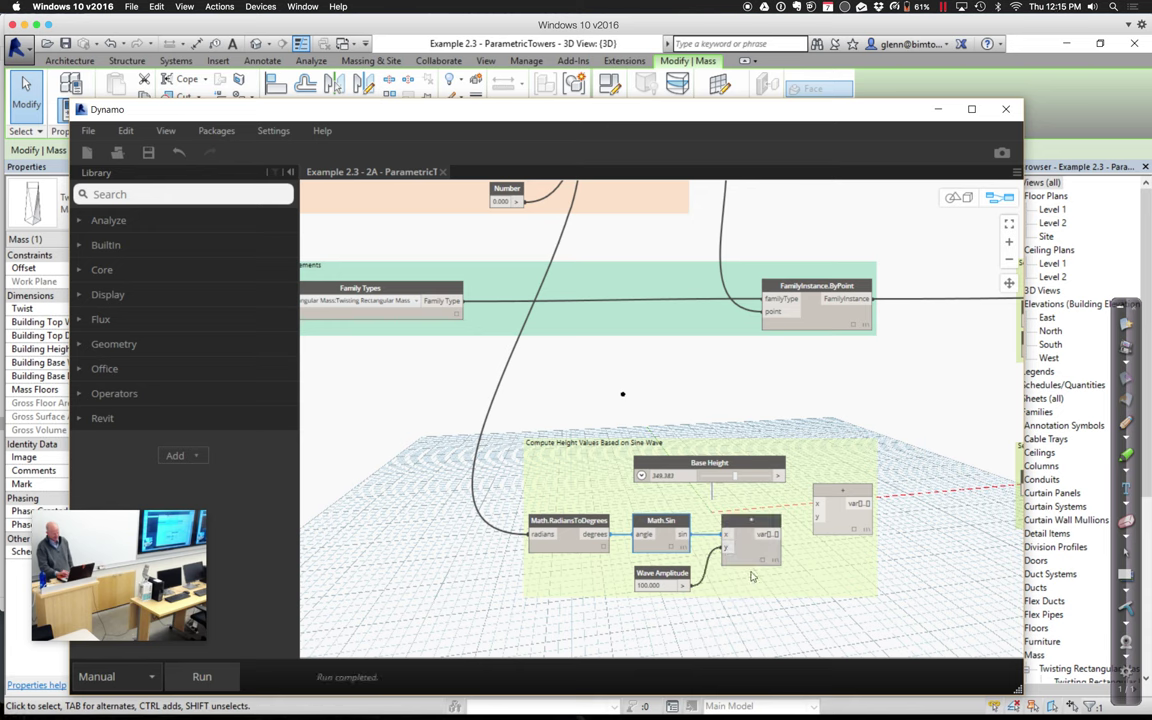
mouse_move(765, 563)
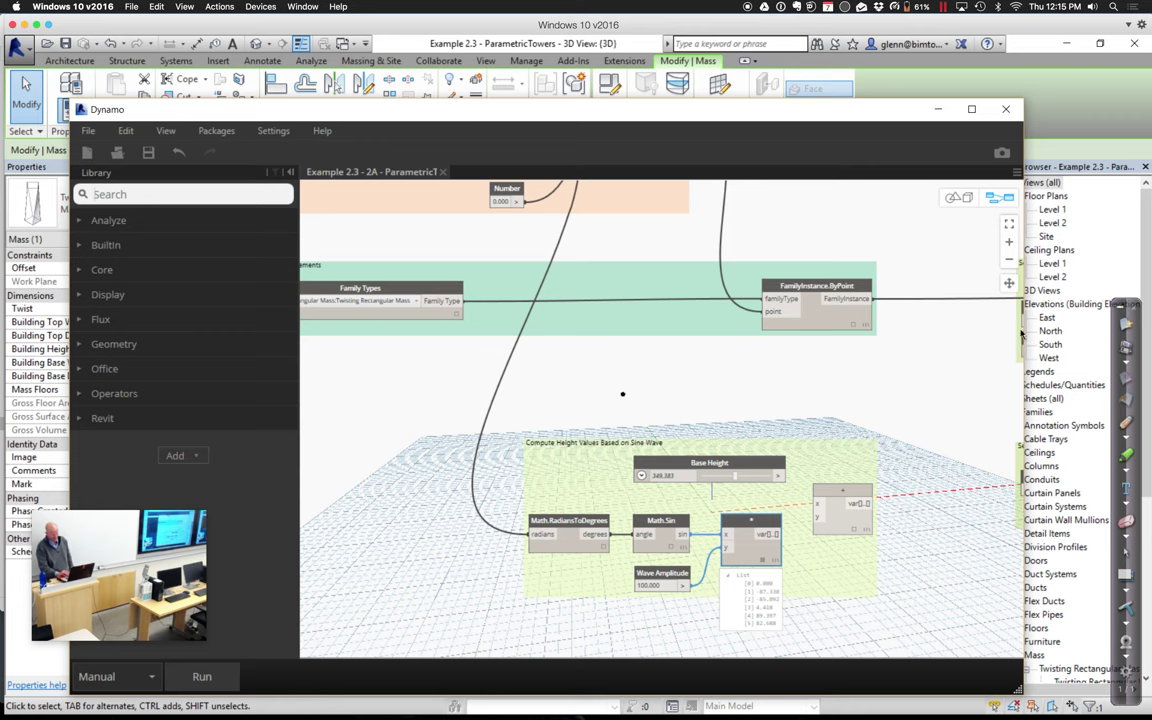
Connect Base Height to x and the multiplication result to y of the addition node, run the graph, and display its output list
middle_click_drag(956, 409, 866, 295)
left_click(1007, 245)
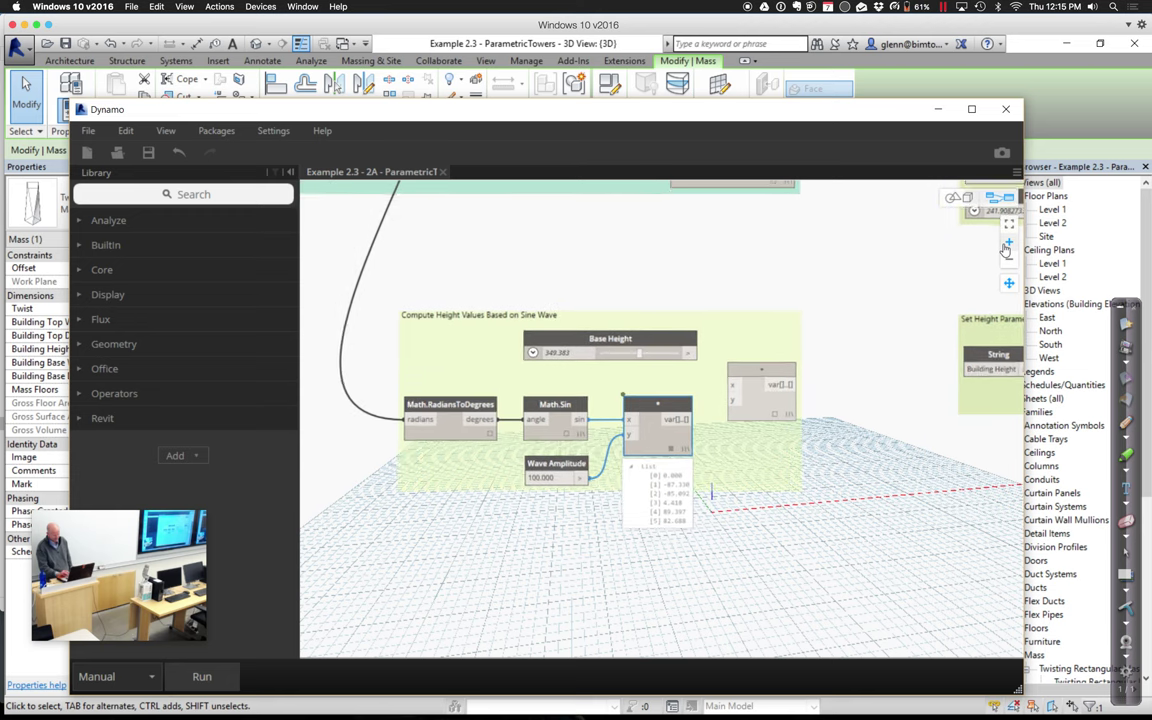
left_click(1007, 245)
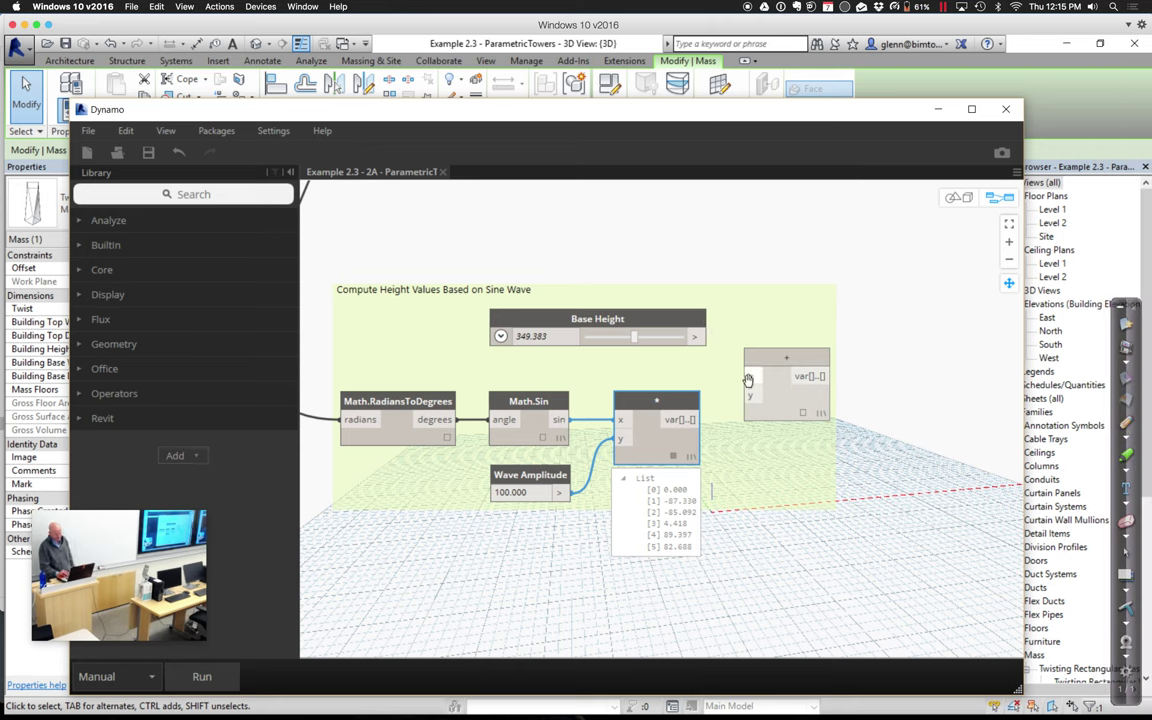
left_click(700, 337)
left_click(751, 378)
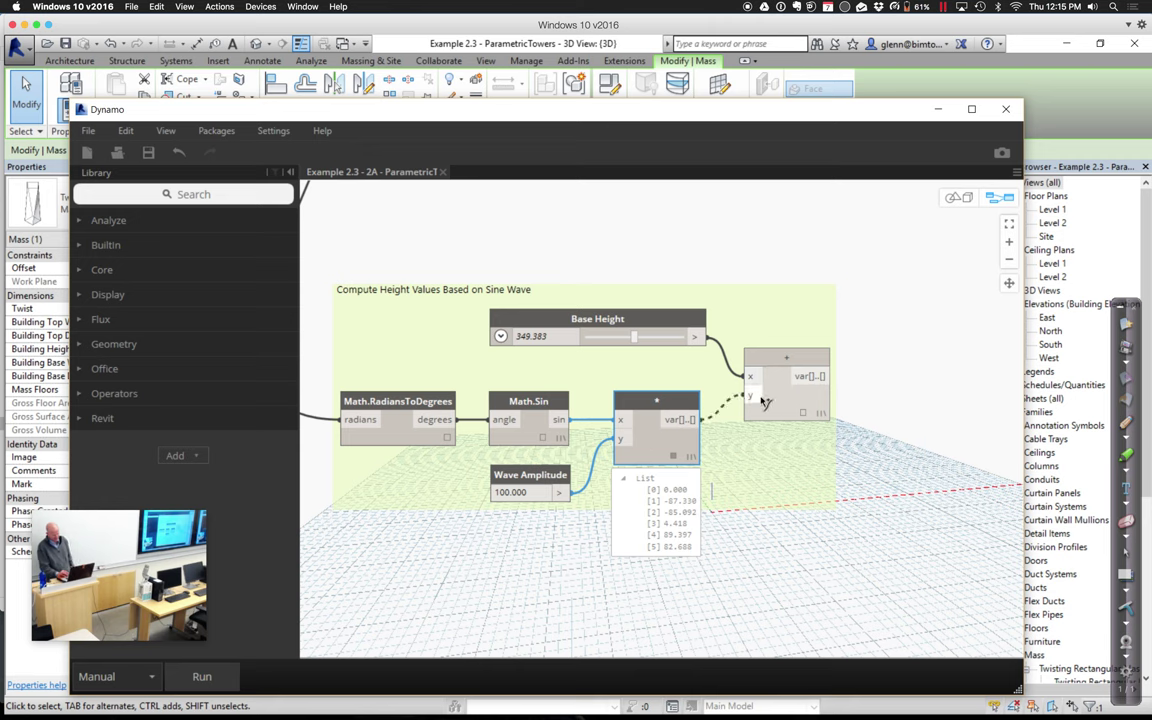
left_click(749, 395)
left_click(224, 677)
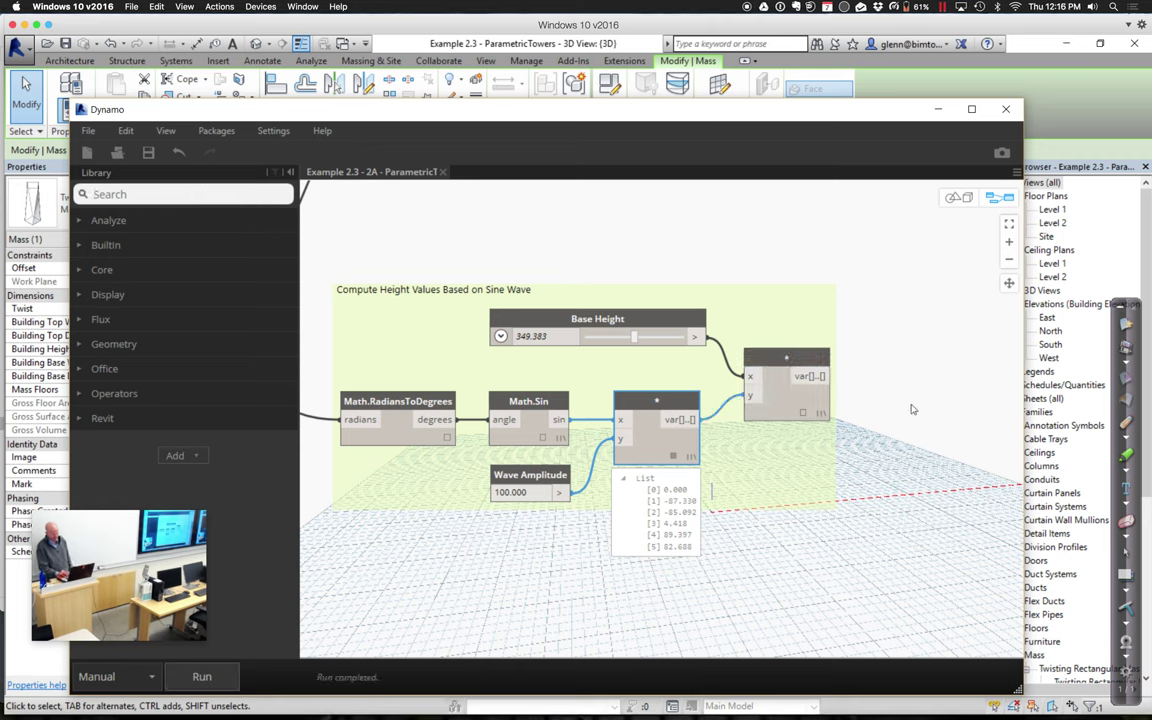
left_click(806, 417)
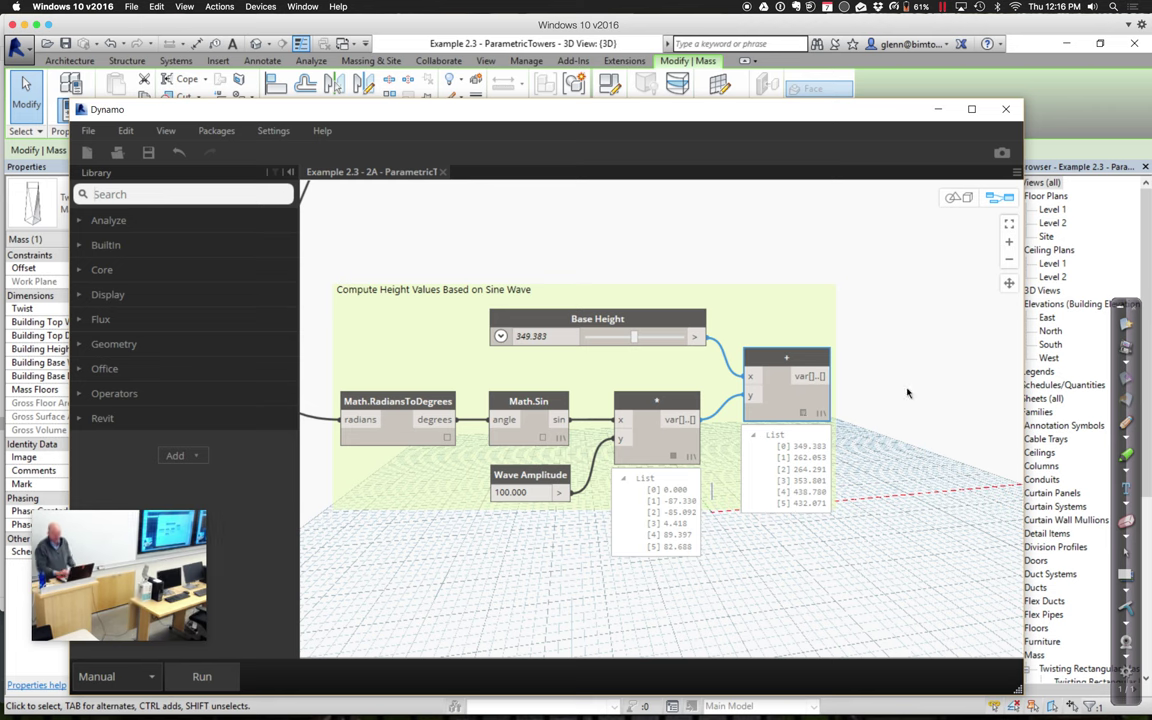
Connect the addition node's output to the value input of Element.SetParameterByName in the Set Height Parameter Values group
left_click(1009, 261)
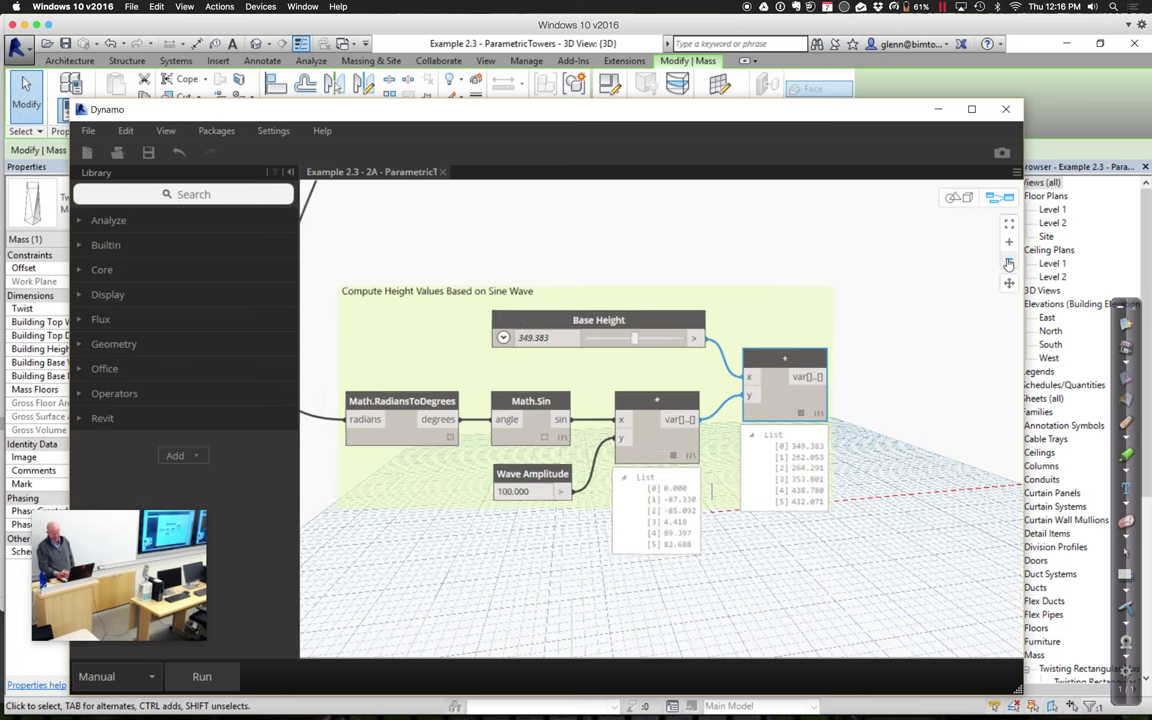
left_click(1009, 261)
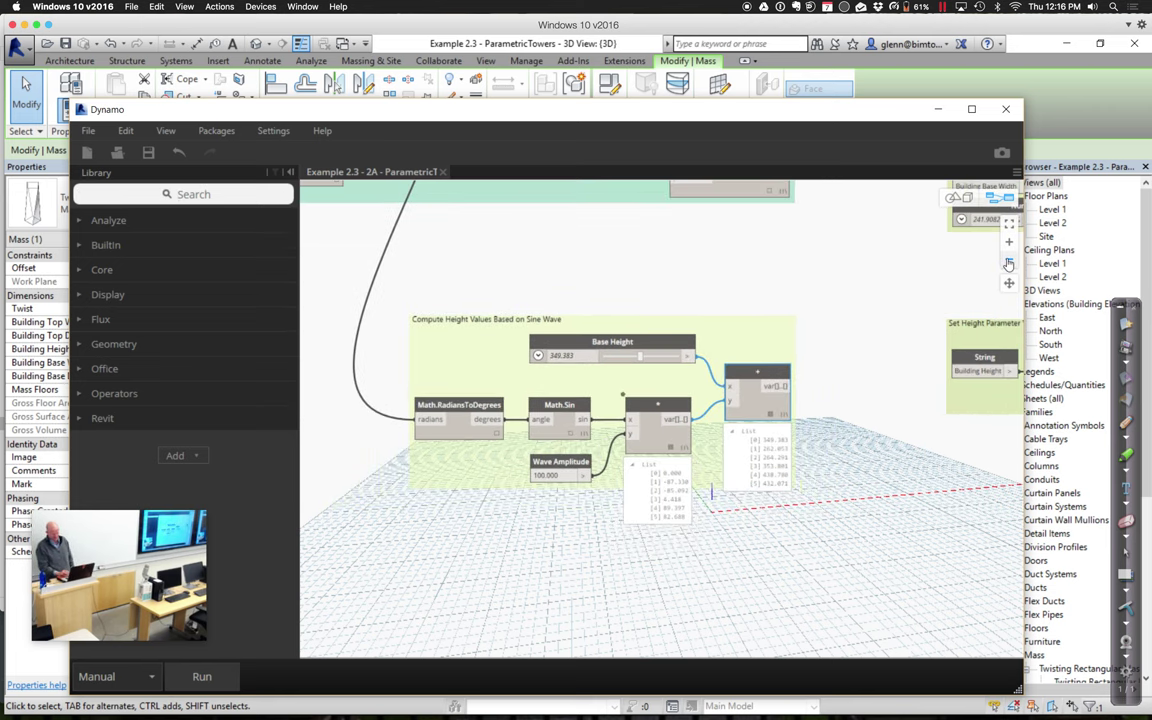
left_click(1009, 261)
left_click(1009, 261)
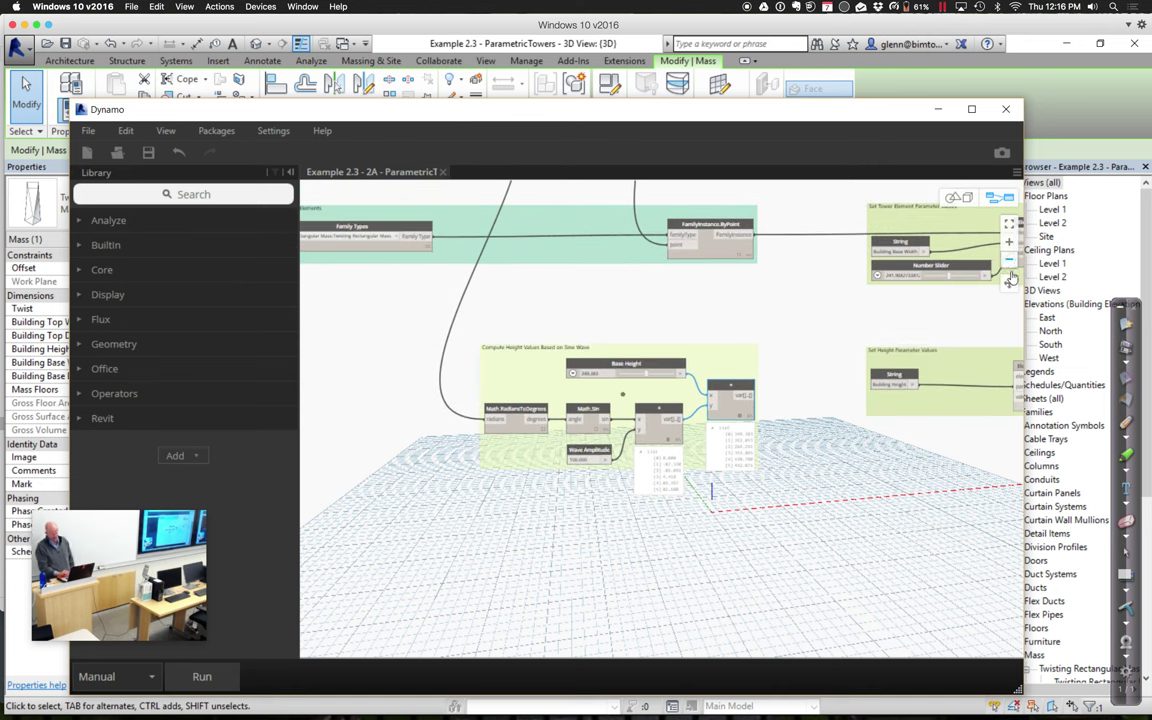
left_click_drag(886, 344, 764, 330)
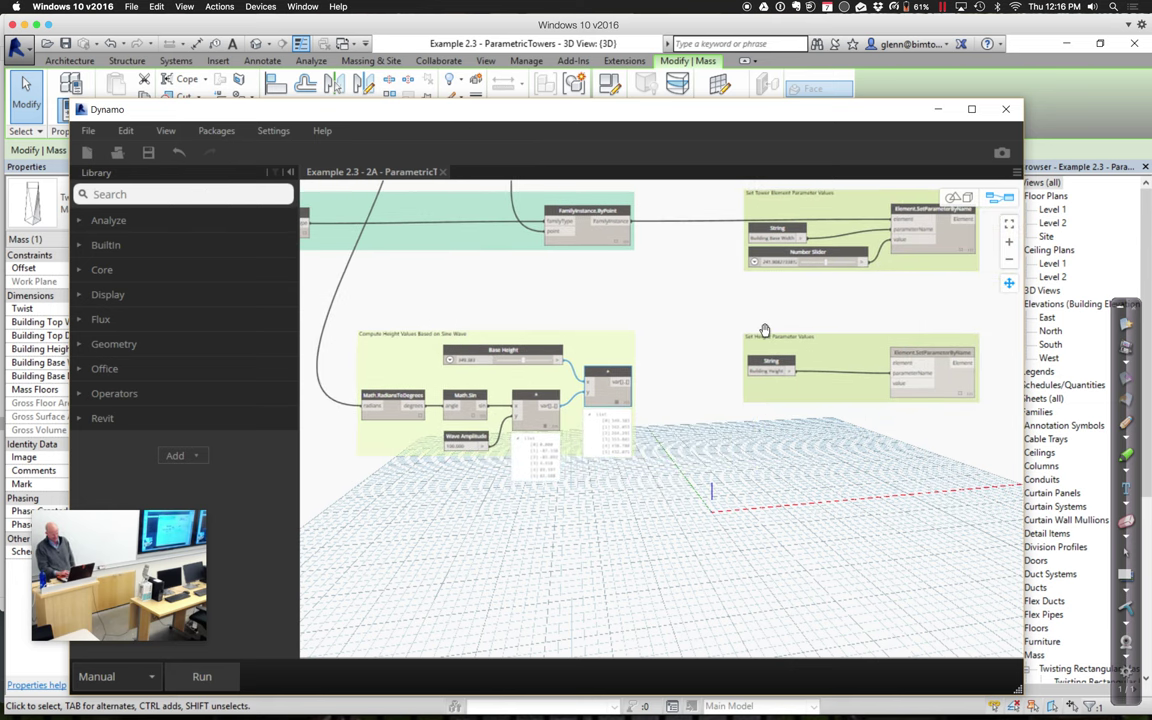
left_click(626, 384)
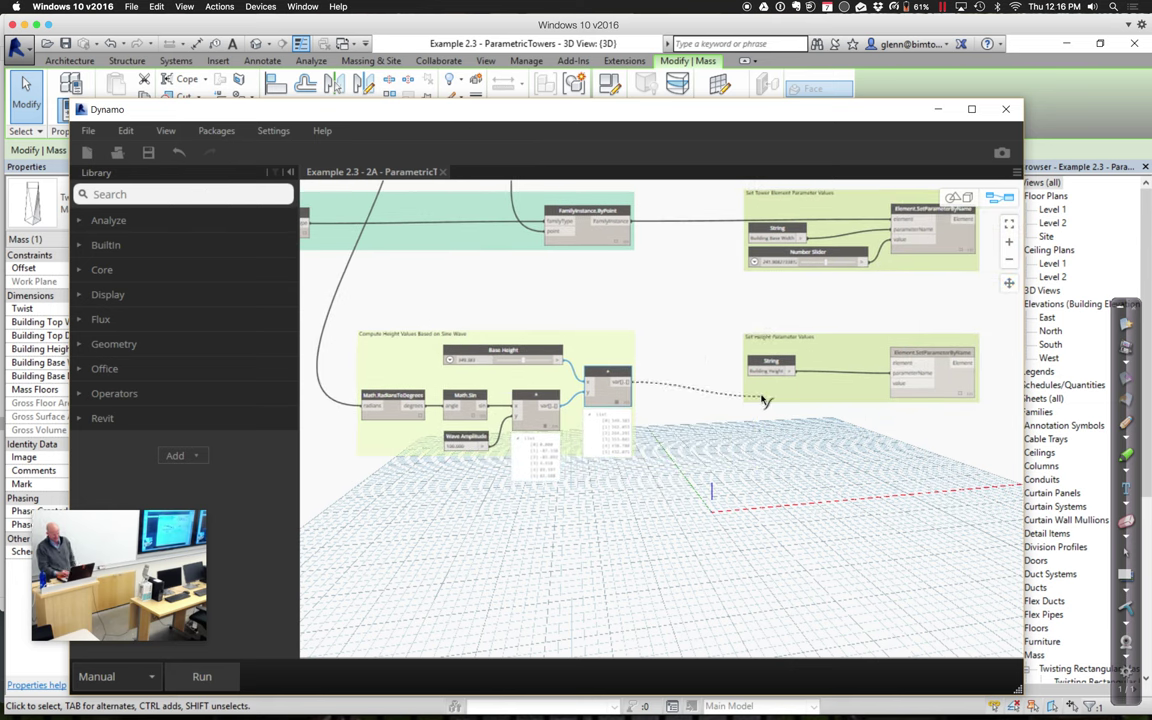
left_click(897, 386)
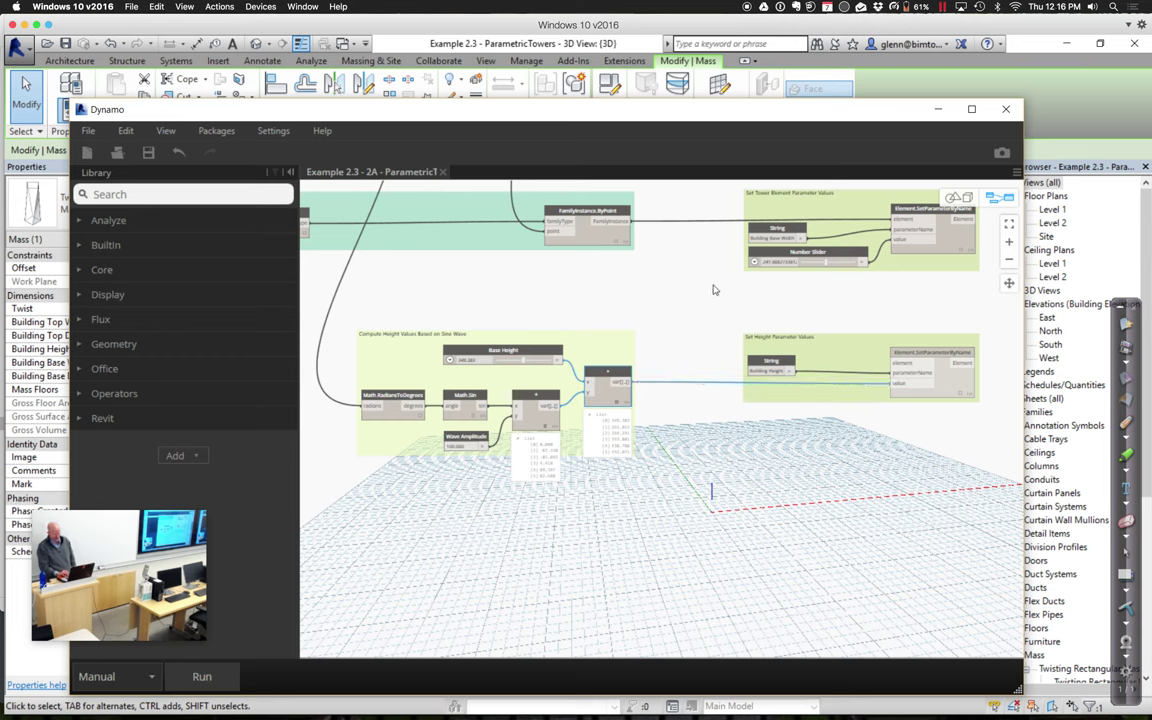
Connect FamilyInstance.ByPoint to the element input of the height Element.SetParameterByName node, run the graph, and check the towers in the Revit 3D view
left_click(618, 225)
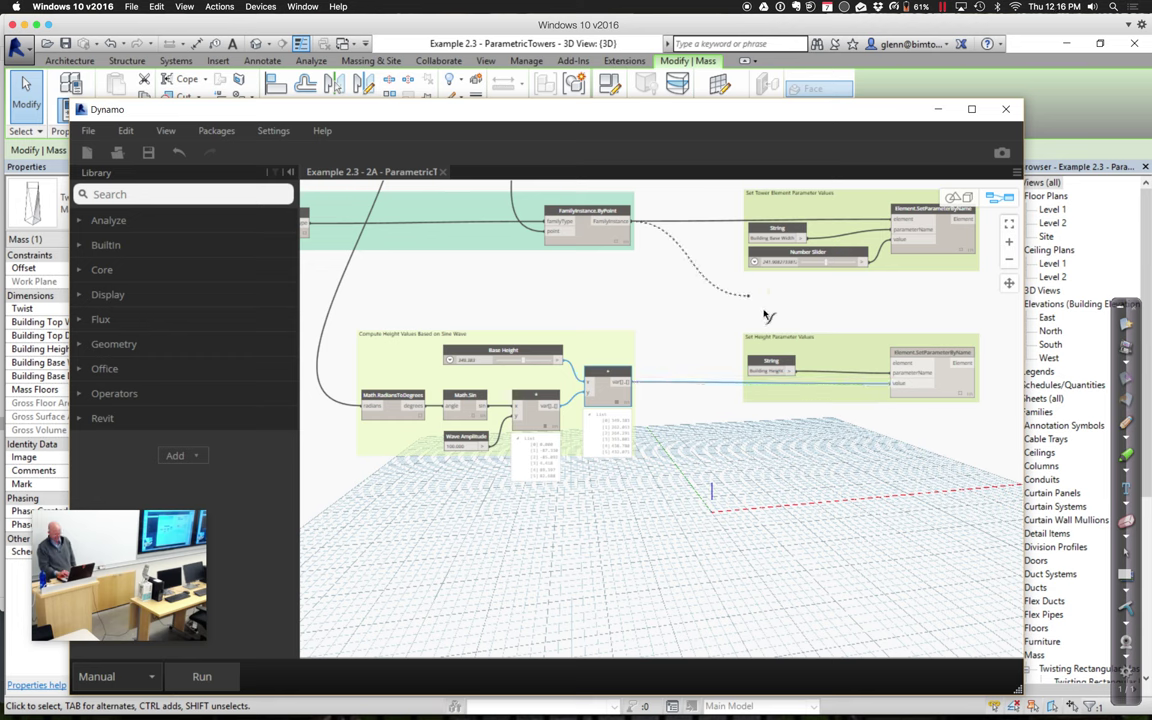
left_click(903, 366)
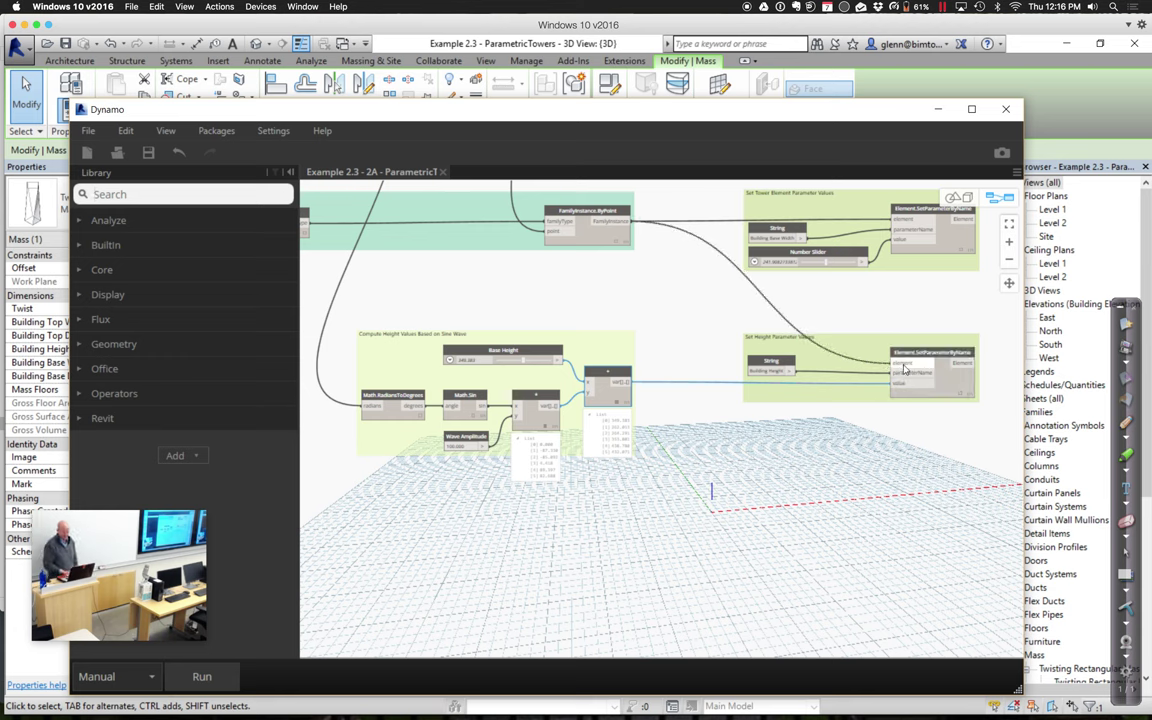
left_click(210, 678)
left_click_drag(381, 121, 622, 628)
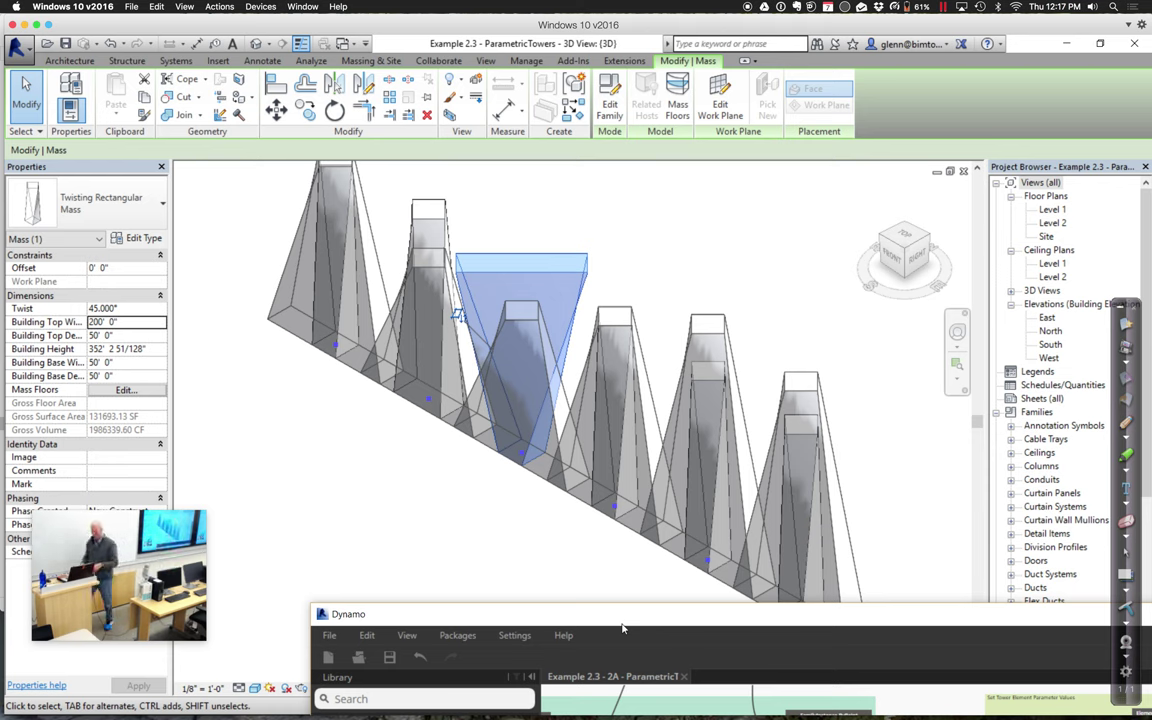
Select all instances of the Twisting Rectangular Mass in the 3D view and delete them
left_click(339, 459)
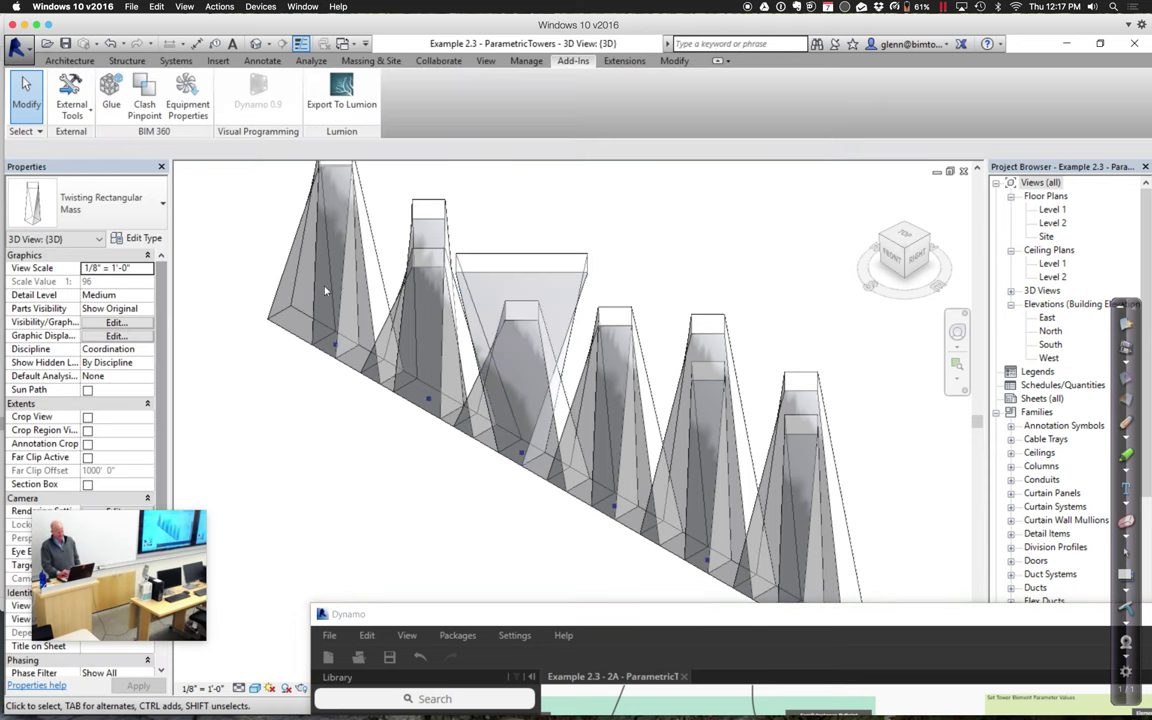
left_click(295, 268)
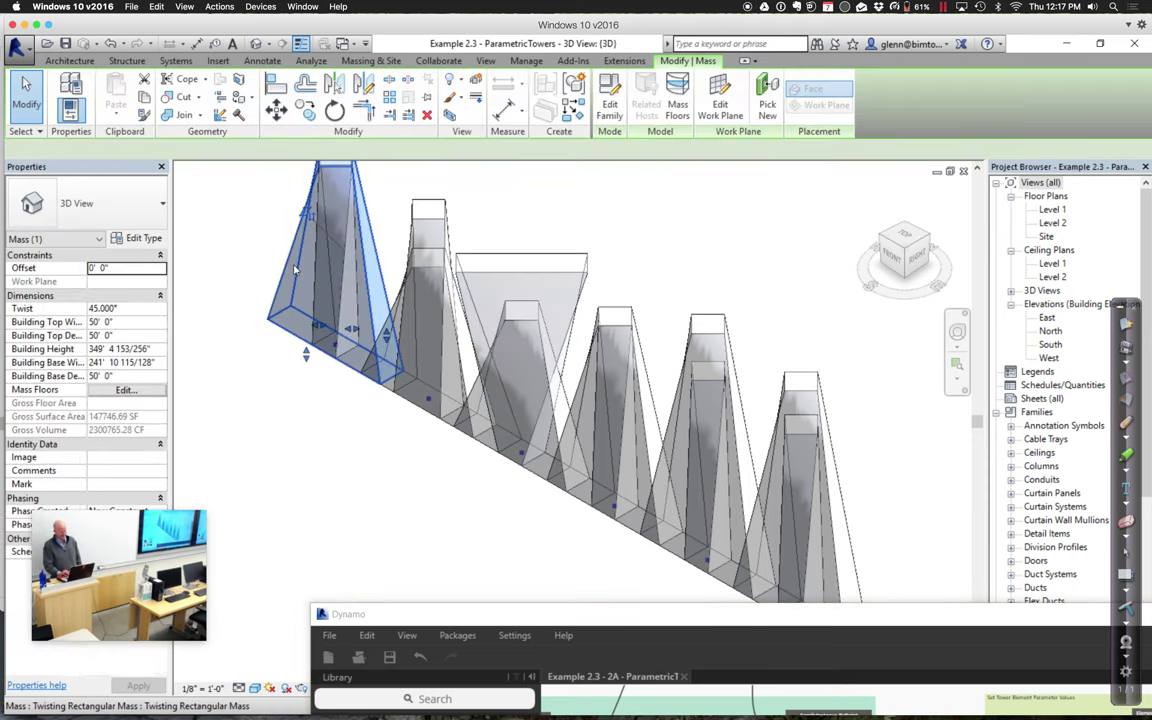
right_click(297, 268)
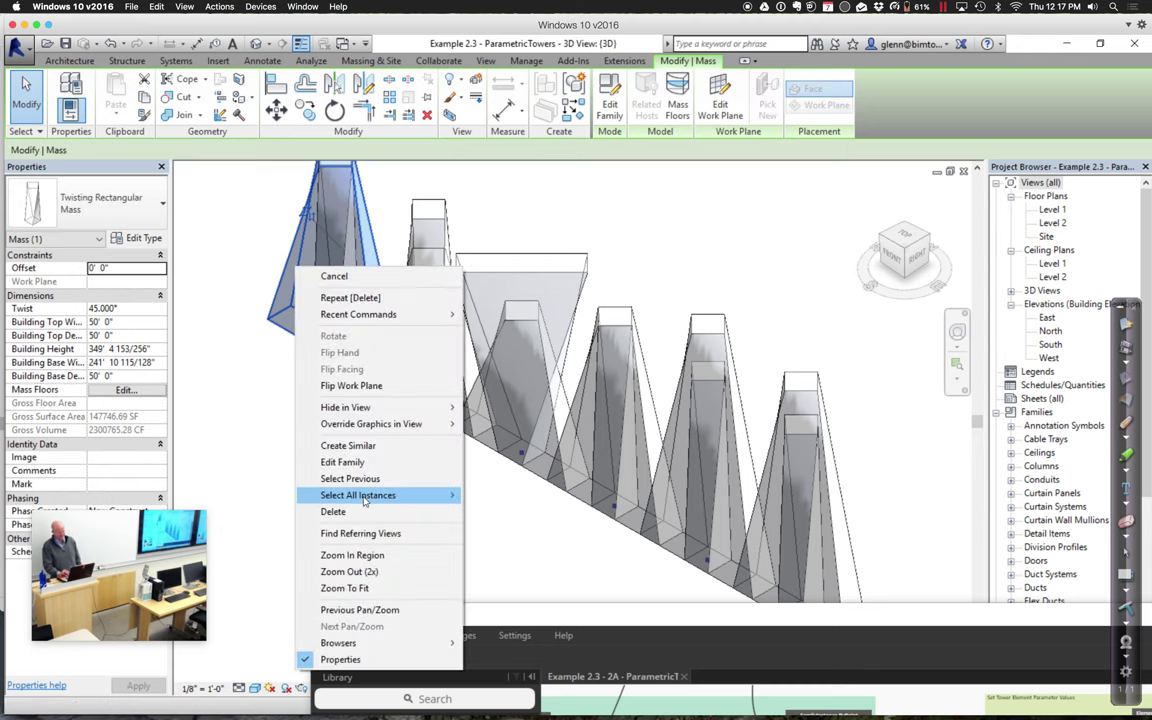
mouse_move(420, 495)
left_click(503, 513)
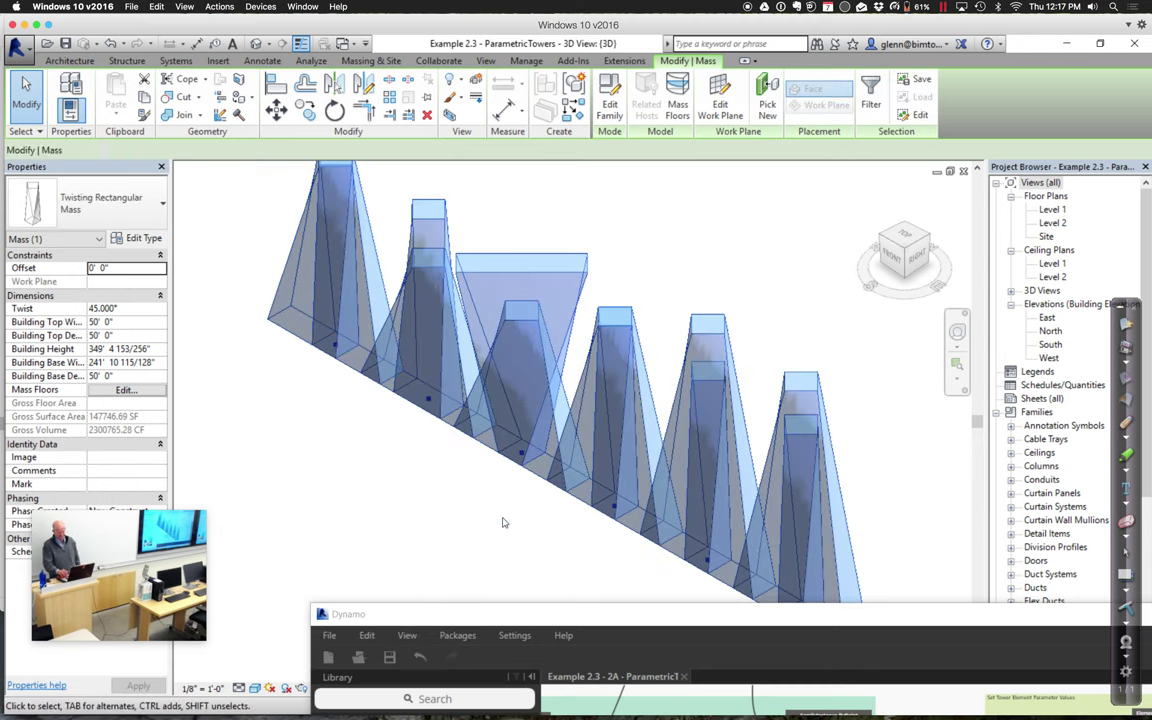
key("Delete")
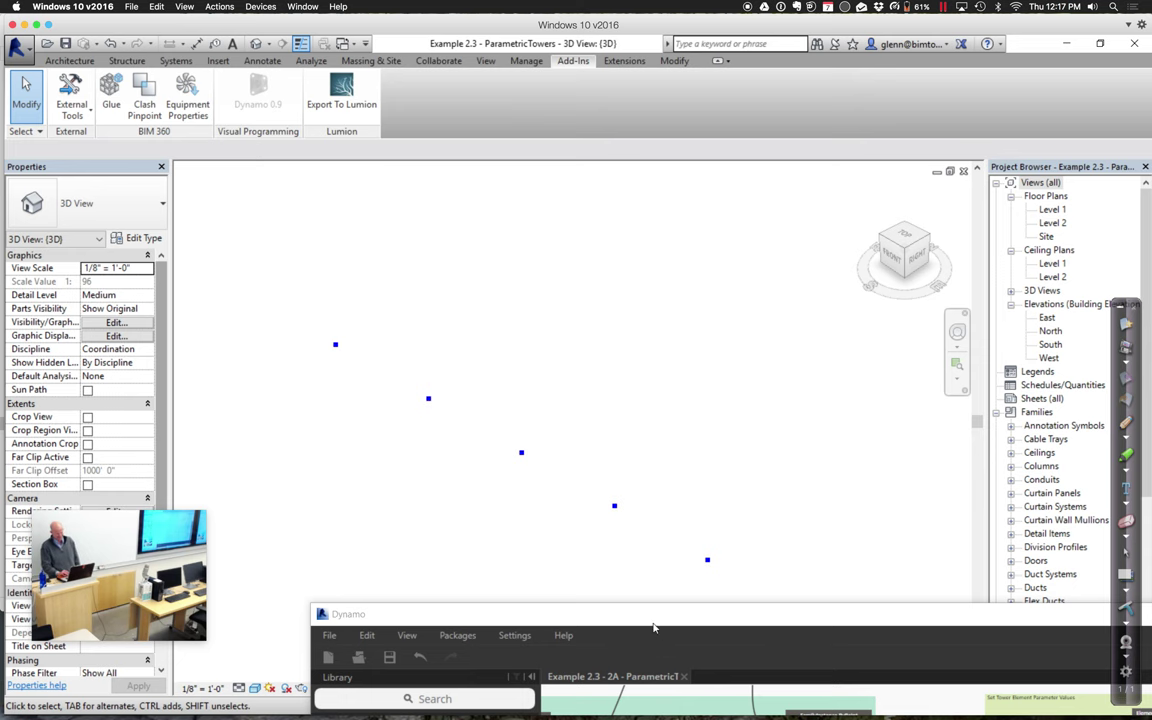
Run the Dynamo graph again to regenerate the towers, and uncover the Revit 3D view to inspect them
left_click_drag(652, 626, 753, 133)
left_click(543, 690)
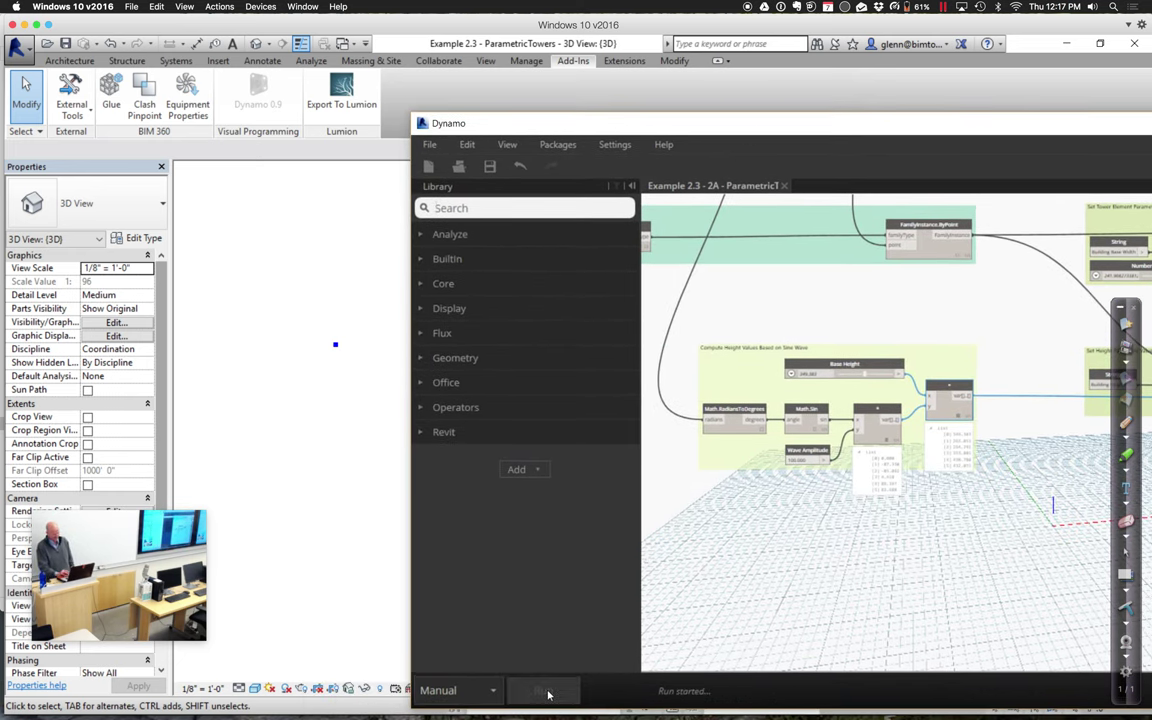
left_click_drag(515, 133, 521, 615)
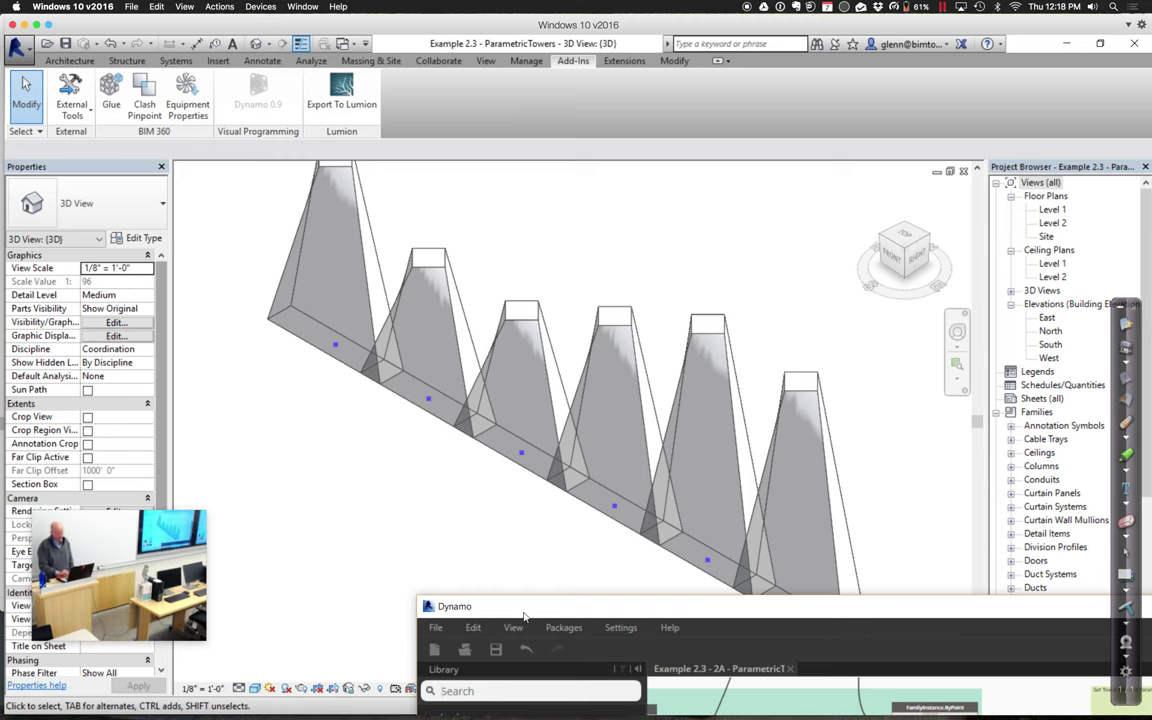
Set the end value in the Compute Tower Placement Points Code Block to 5000 and run the graph
double_click(523, 610)
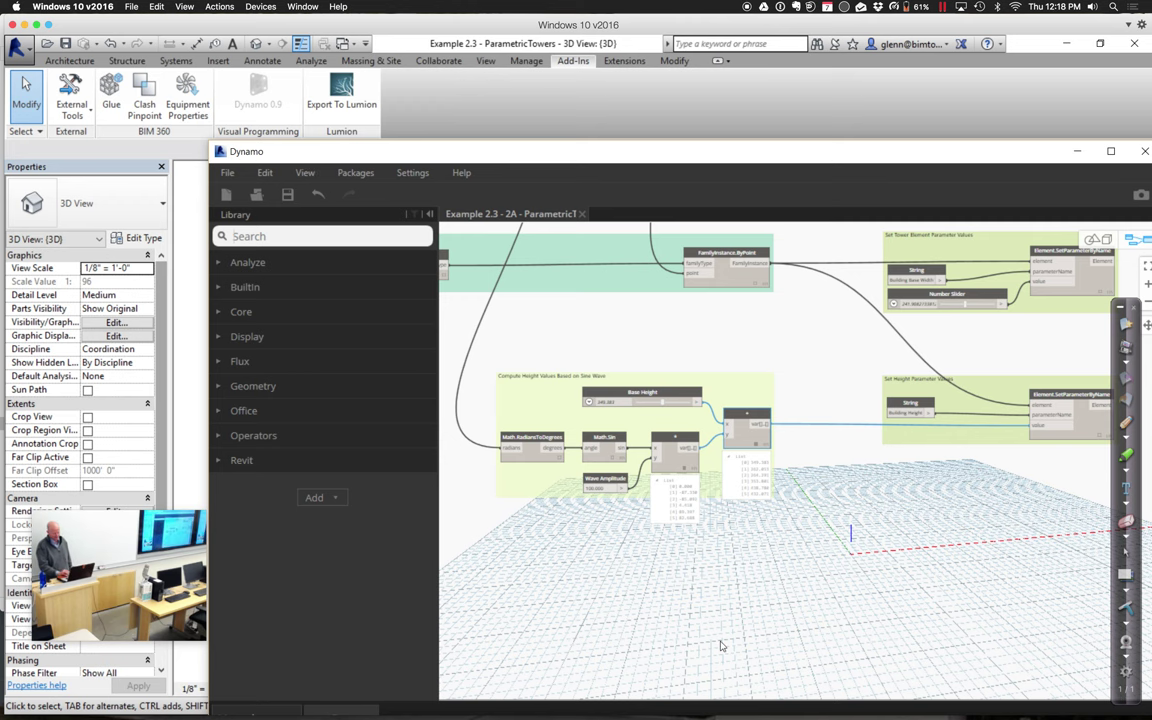
left_click_drag(567, 152, 550, 118)
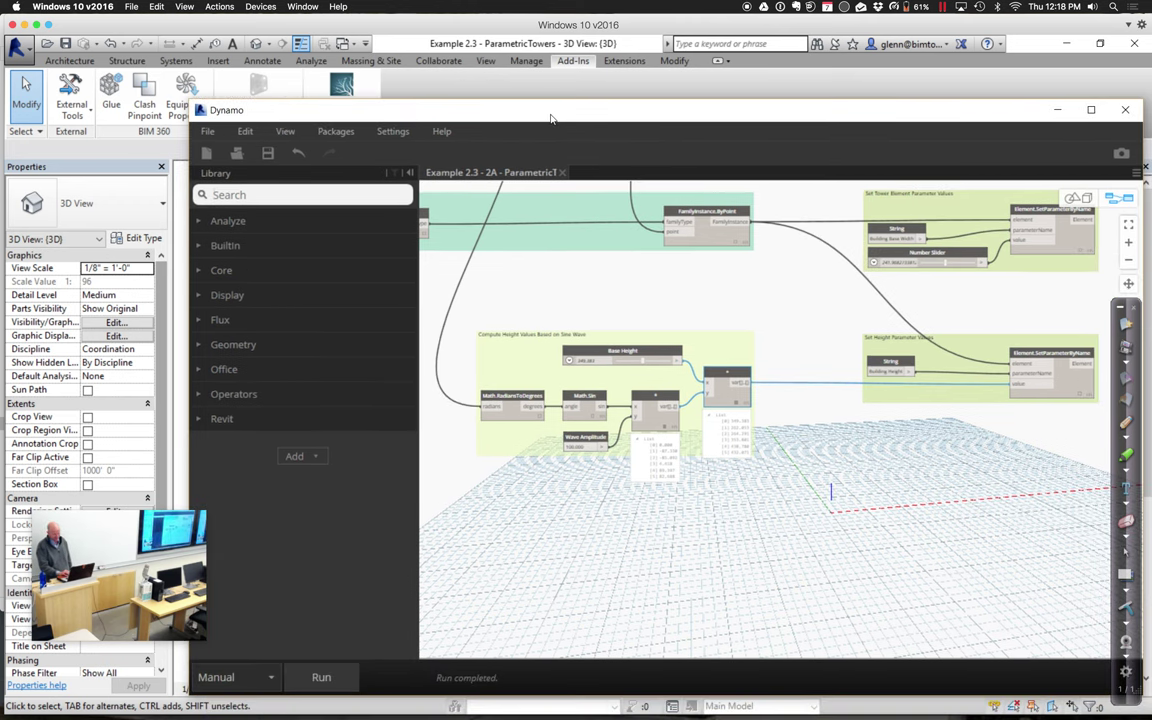
left_click(531, 494)
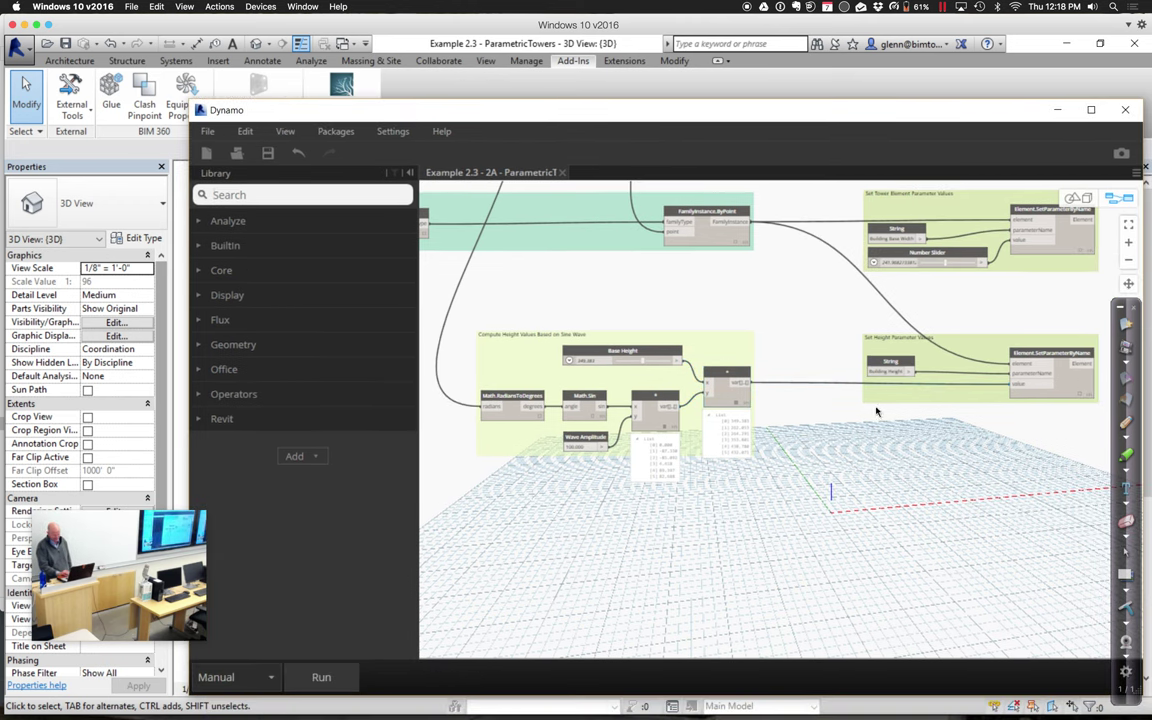
left_click(1129, 284)
left_click_drag(592, 324, 868, 519)
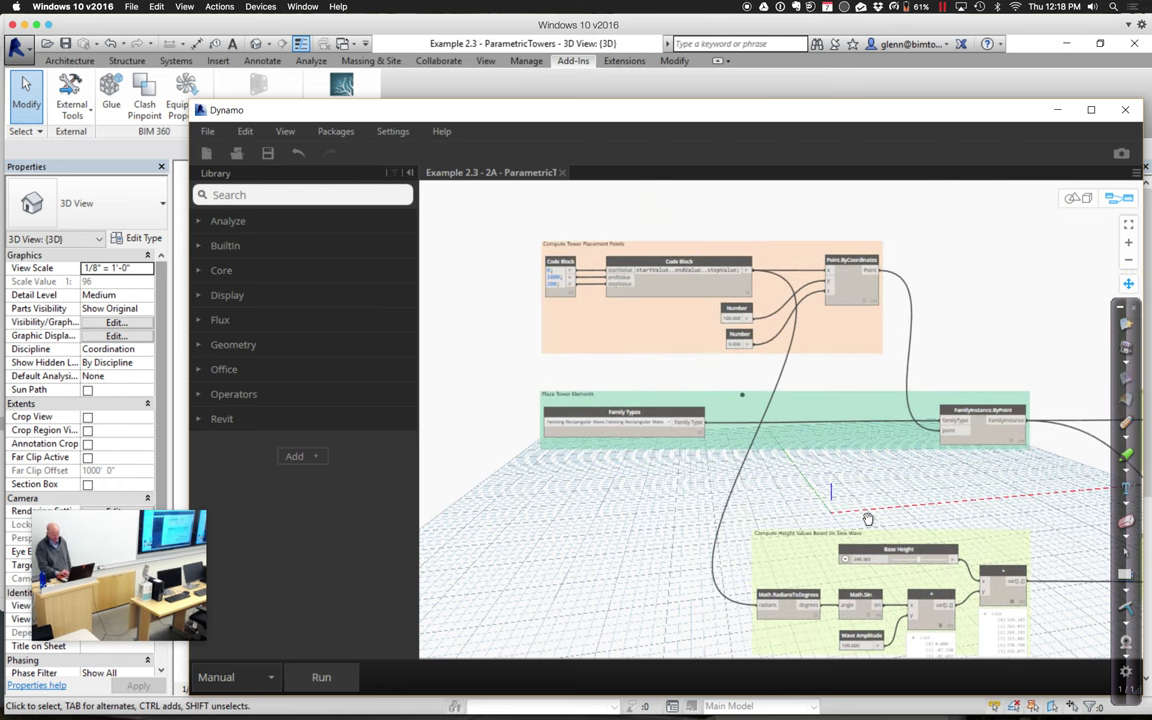
key("Escape")
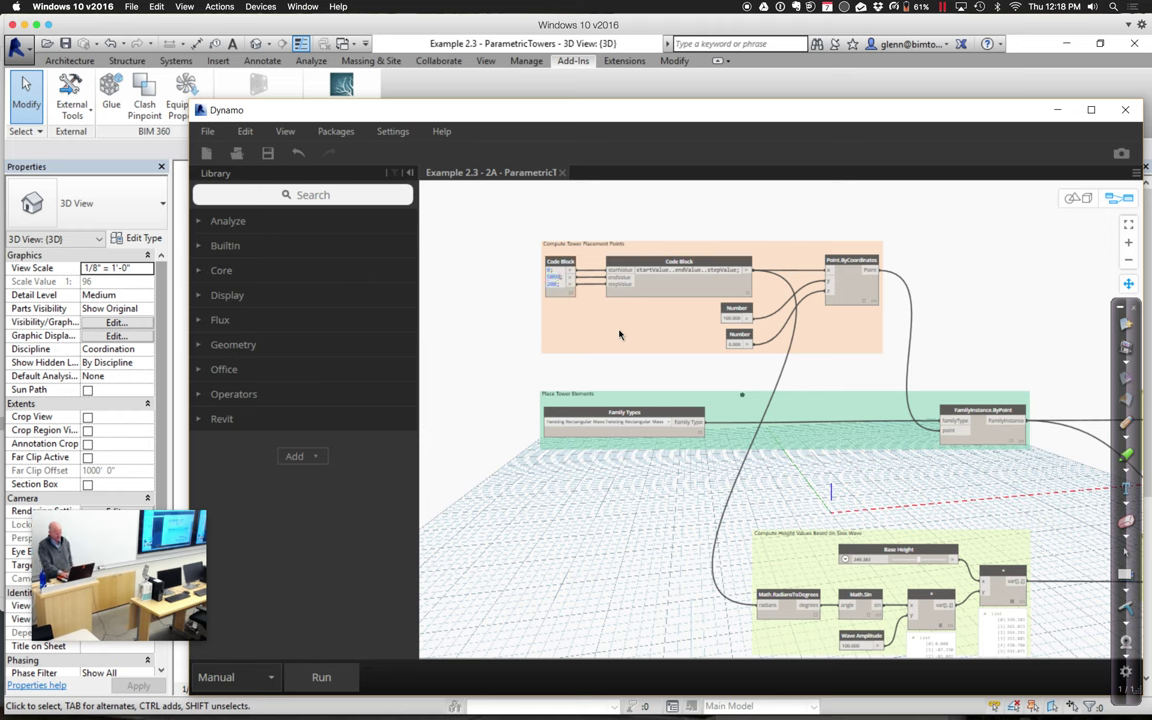
left_click(483, 403)
left_click(322, 678)
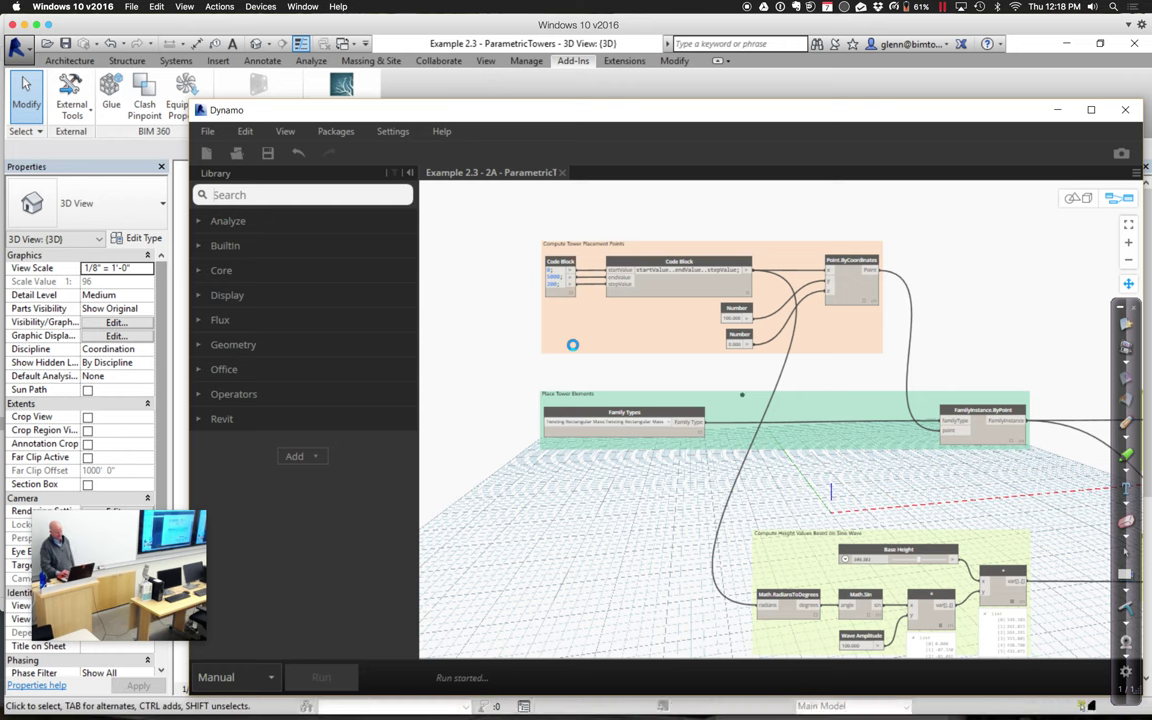
Uncover the Revit 3D view to examine the extended row of towers, and bring the Dynamo graph back into view
left_click_drag(491, 105, 605, 335)
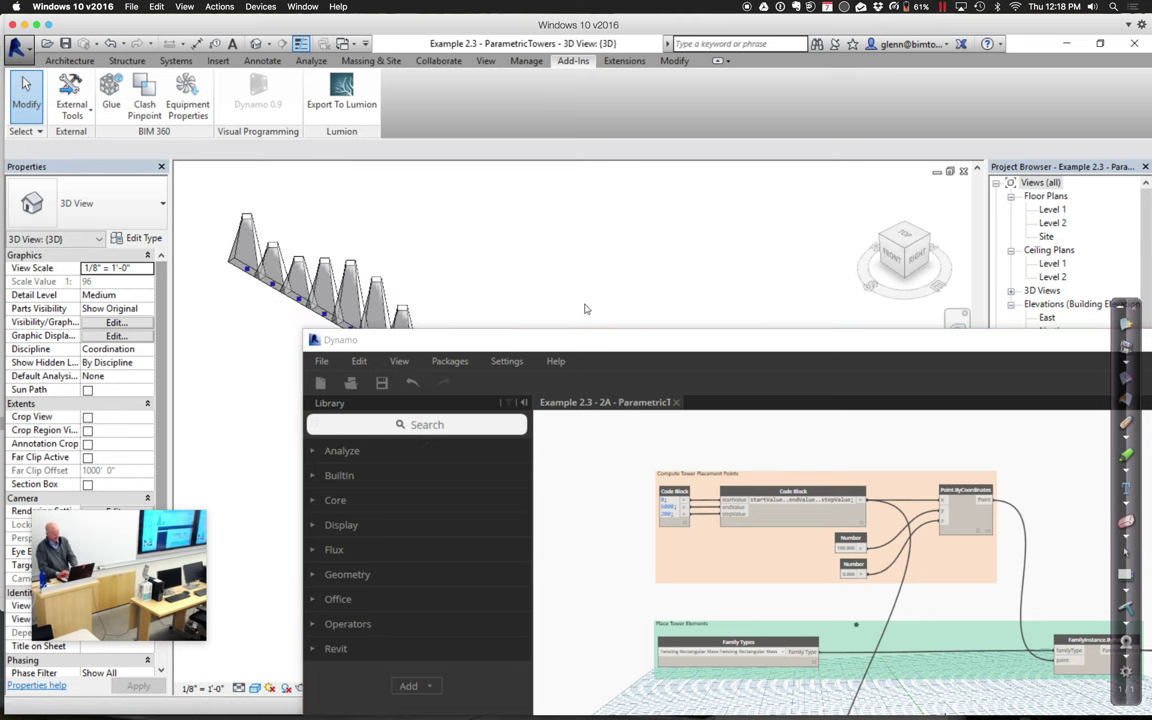
left_click_drag(573, 350, 683, 544)
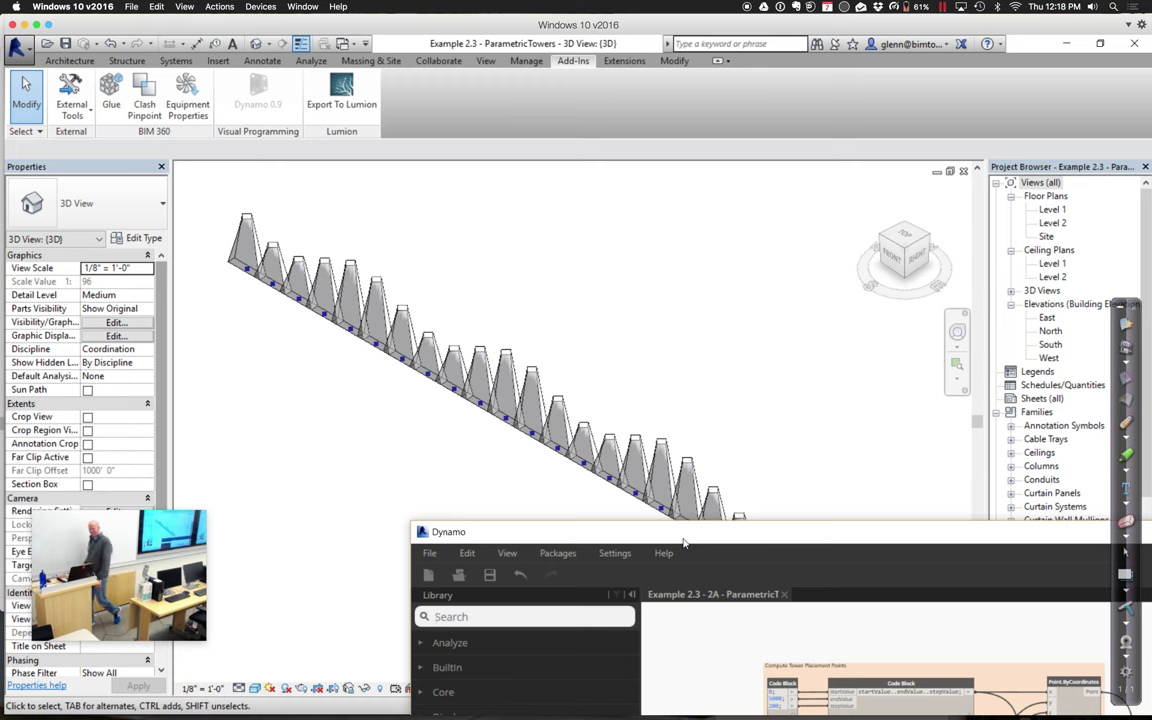
left_click_drag(672, 538, 429, 95)
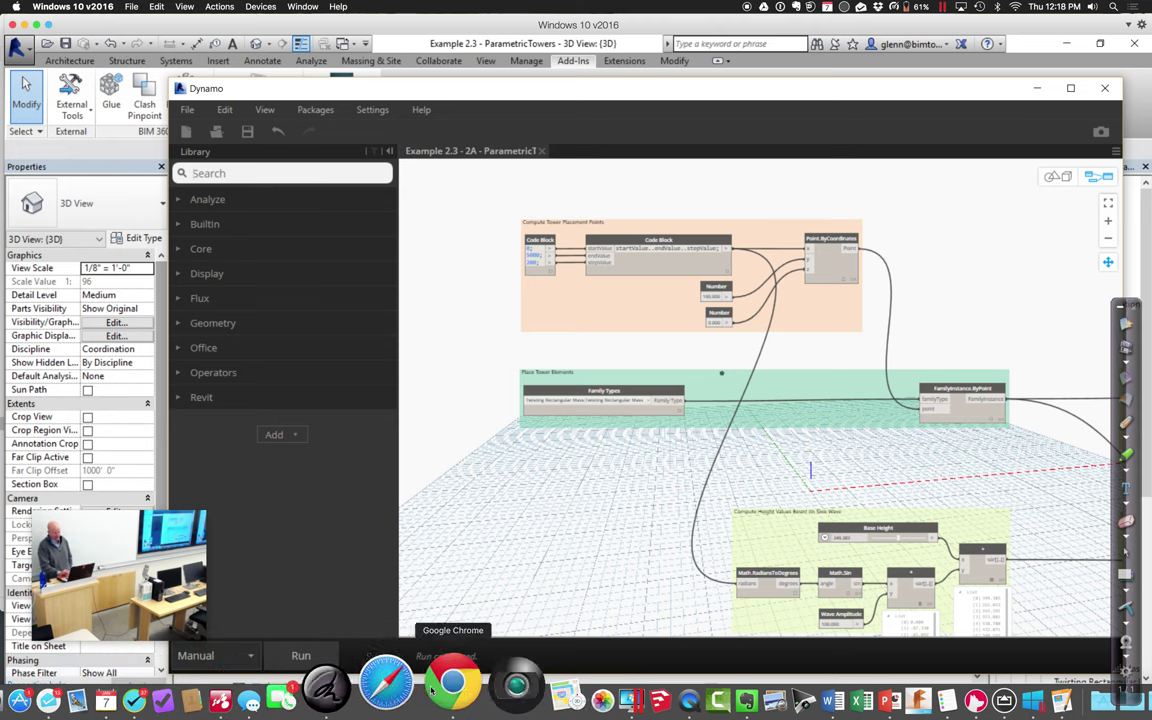
Switch to the Mindomo session map, collapse the Example 2.3 - Parametric Towers branch, and expand Example 2.5 - Attractor Cubes
left_click(297, 690)
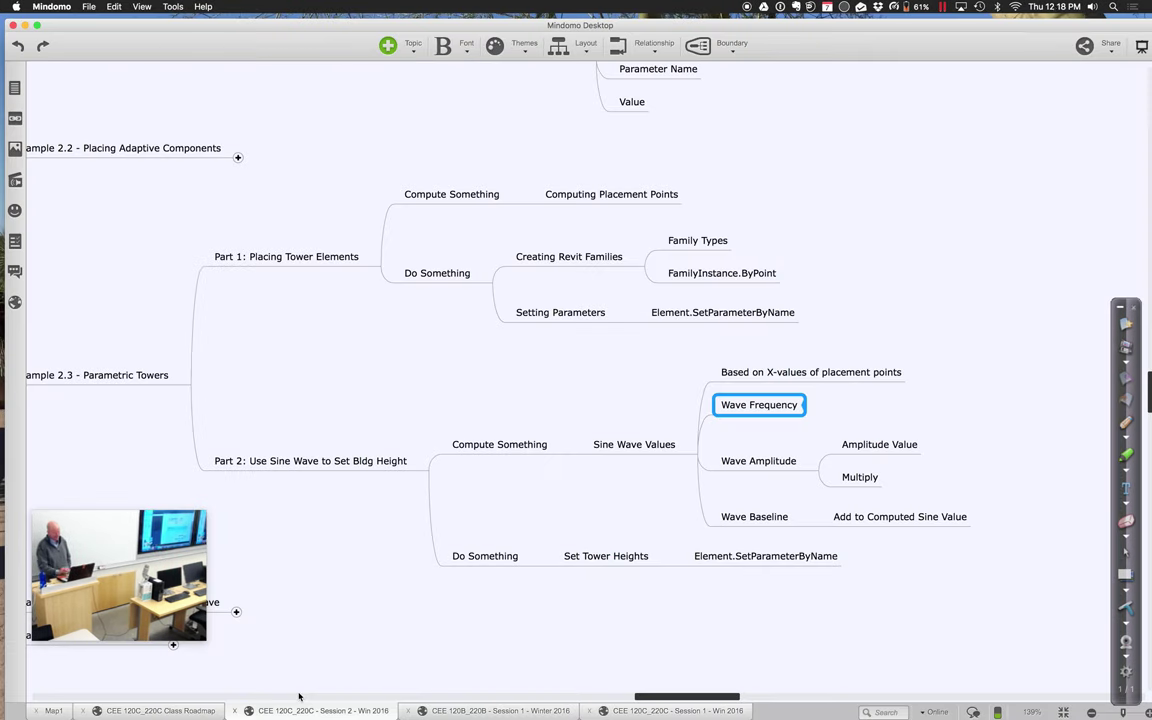
left_click(170, 375)
left_click(184, 385)
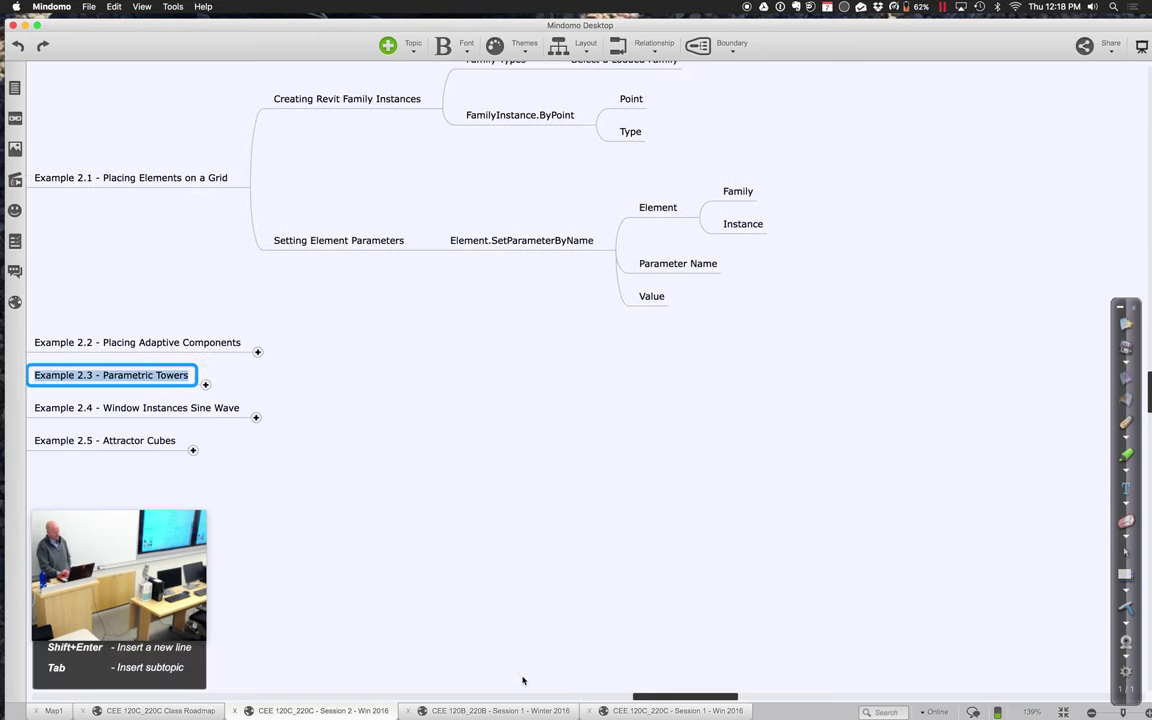
scroll(665, 699, "left", 8)
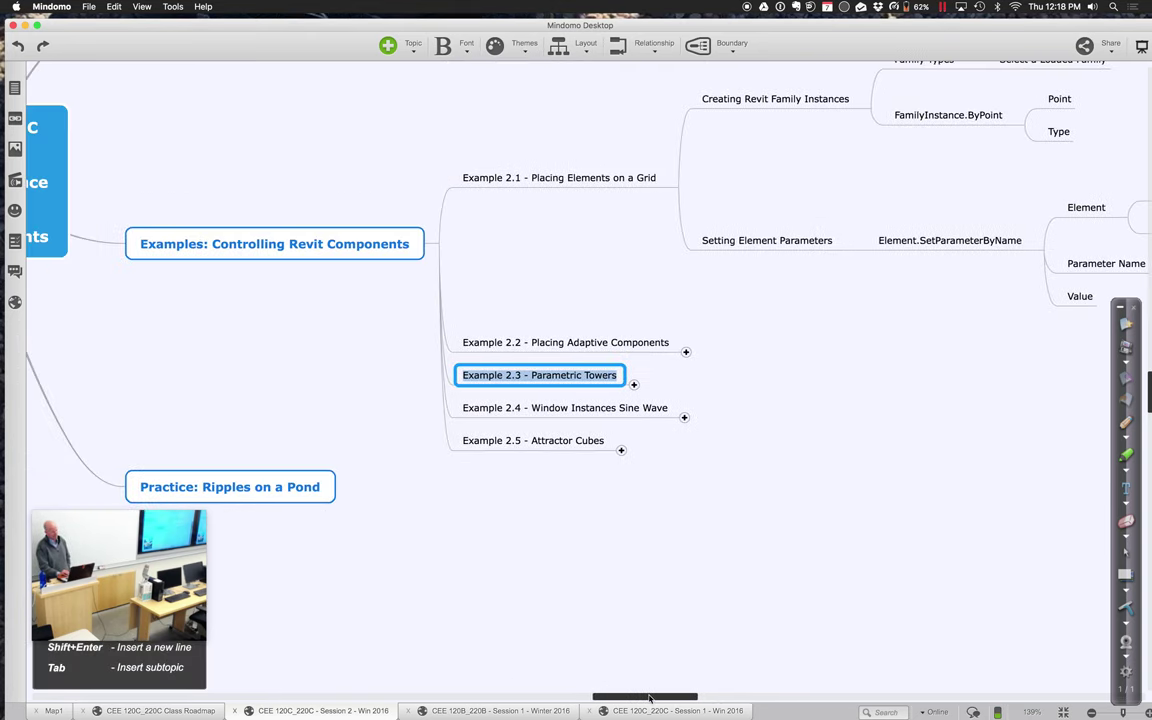
left_click(632, 451)
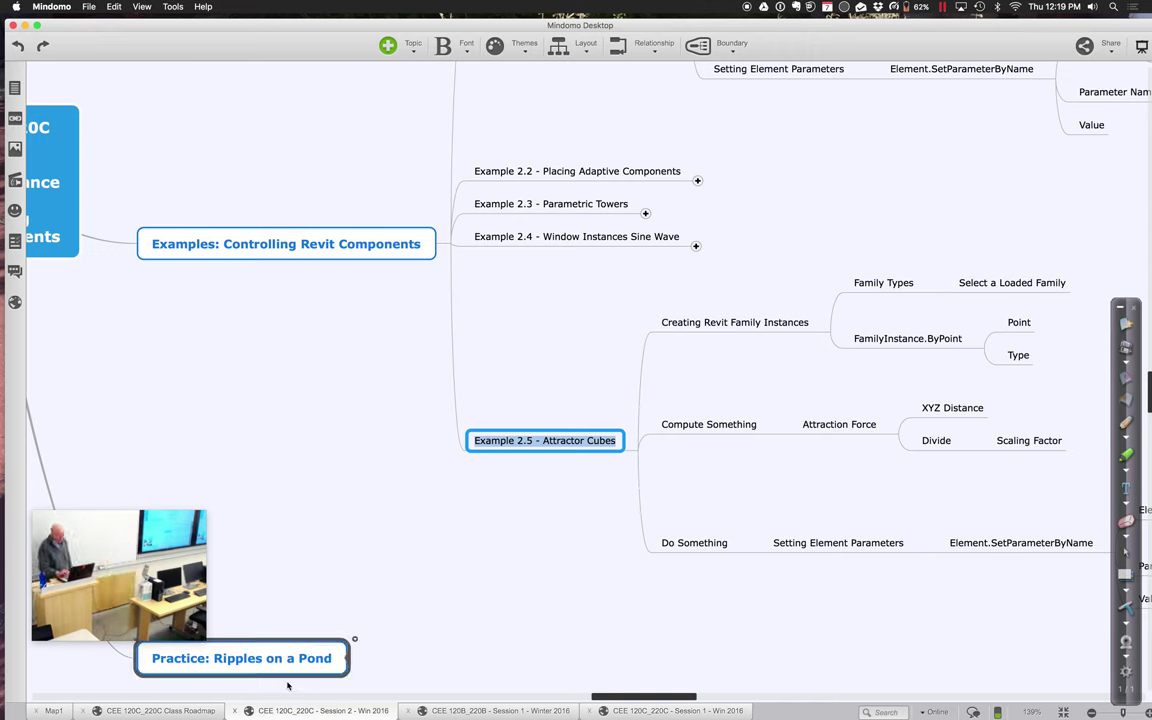
Switch to Finder and open "2B - Practice - Ripples on a Pond.pdf" from the Session 2 folder
mouse_move(291, 708)
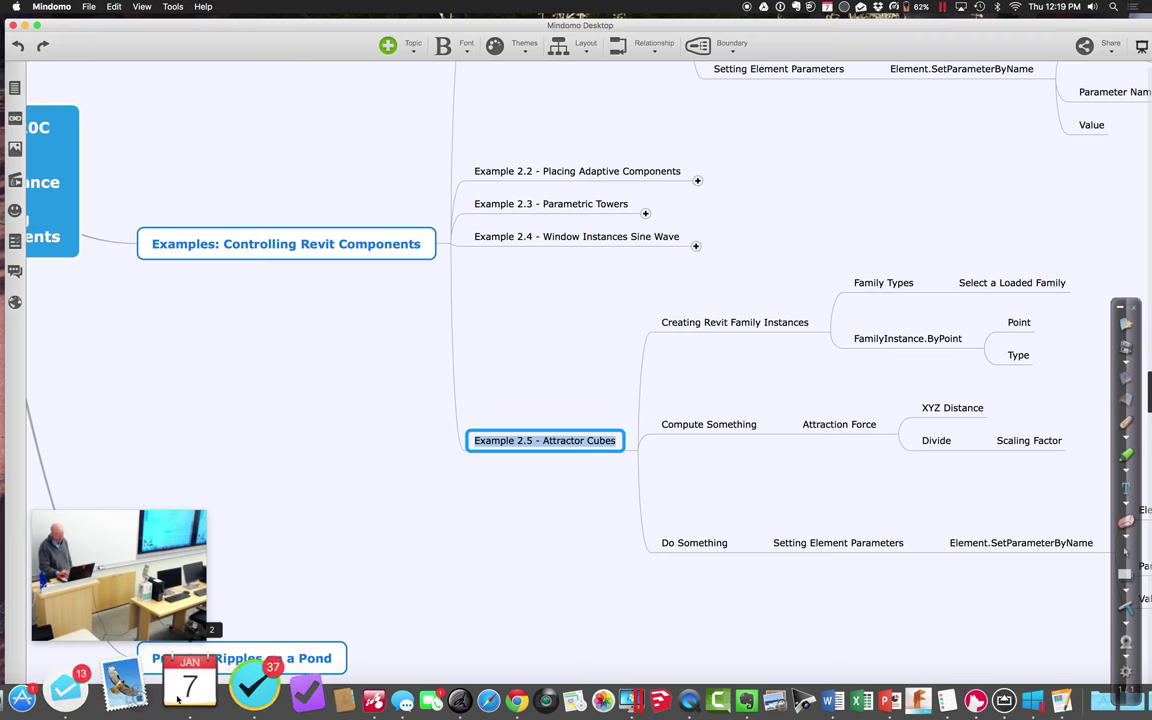
left_click(43, 687)
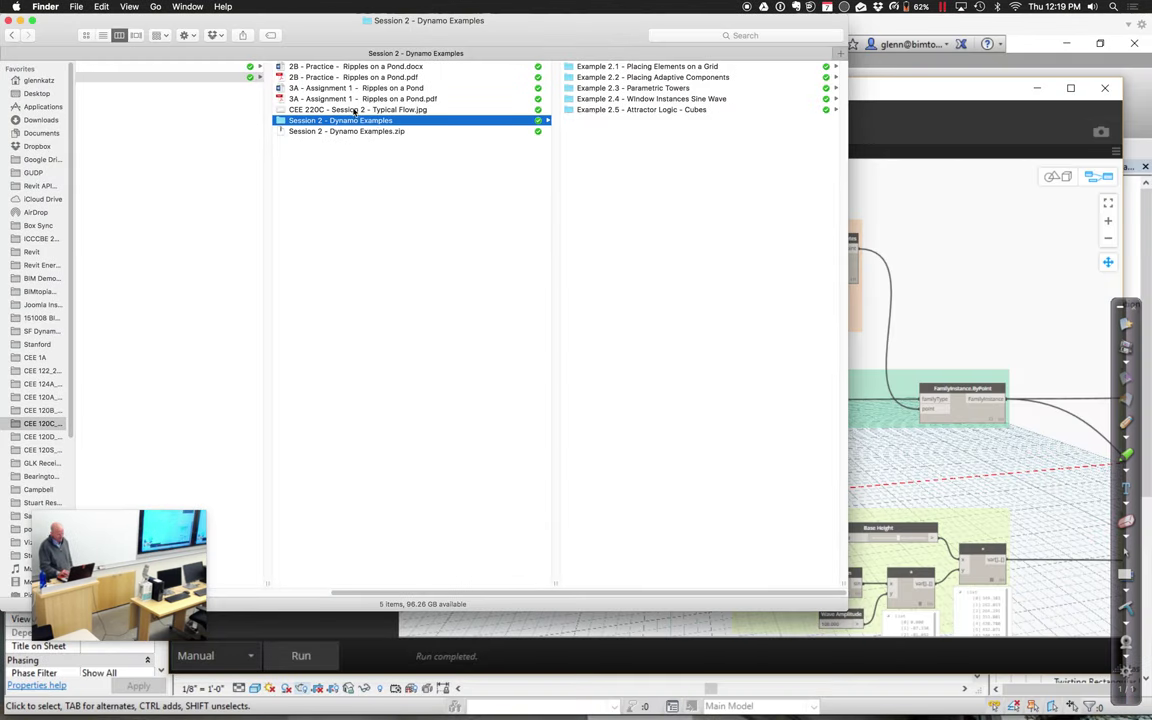
left_click(356, 79)
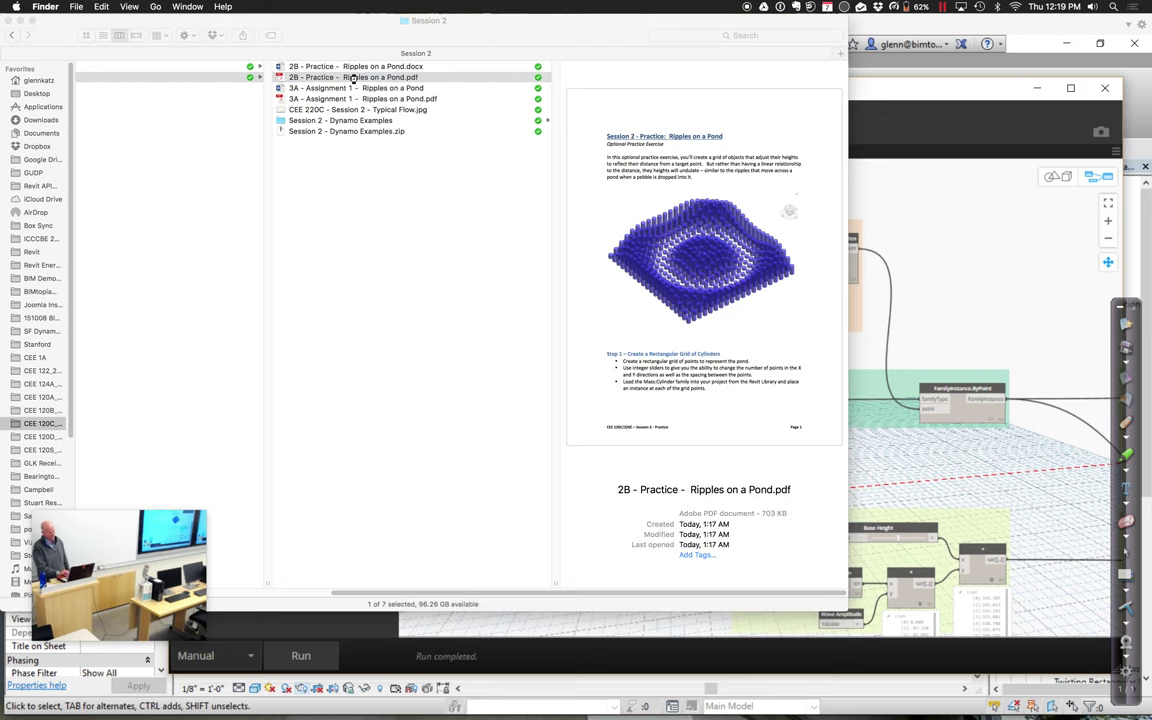
double_click(352, 79)
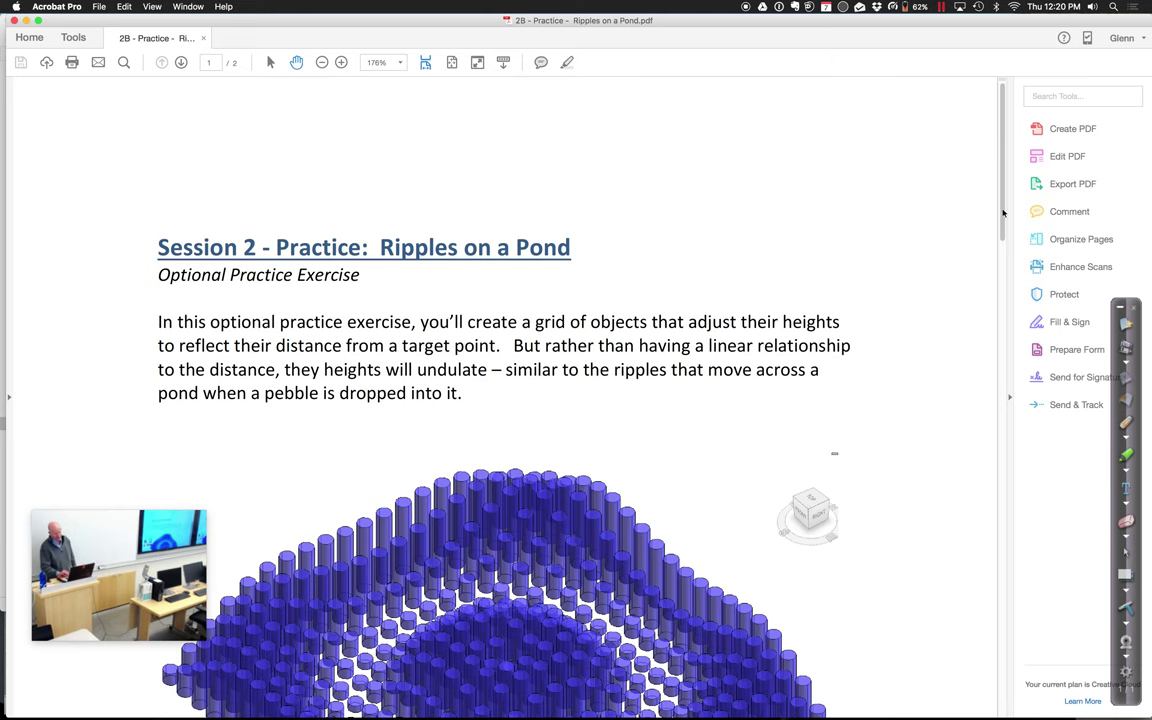
Read through the Ripples on a Pond practice exercise, from its introduction to Step 5 on multiple pebbles
left_click_drag(1006, 216, 1006, 277)
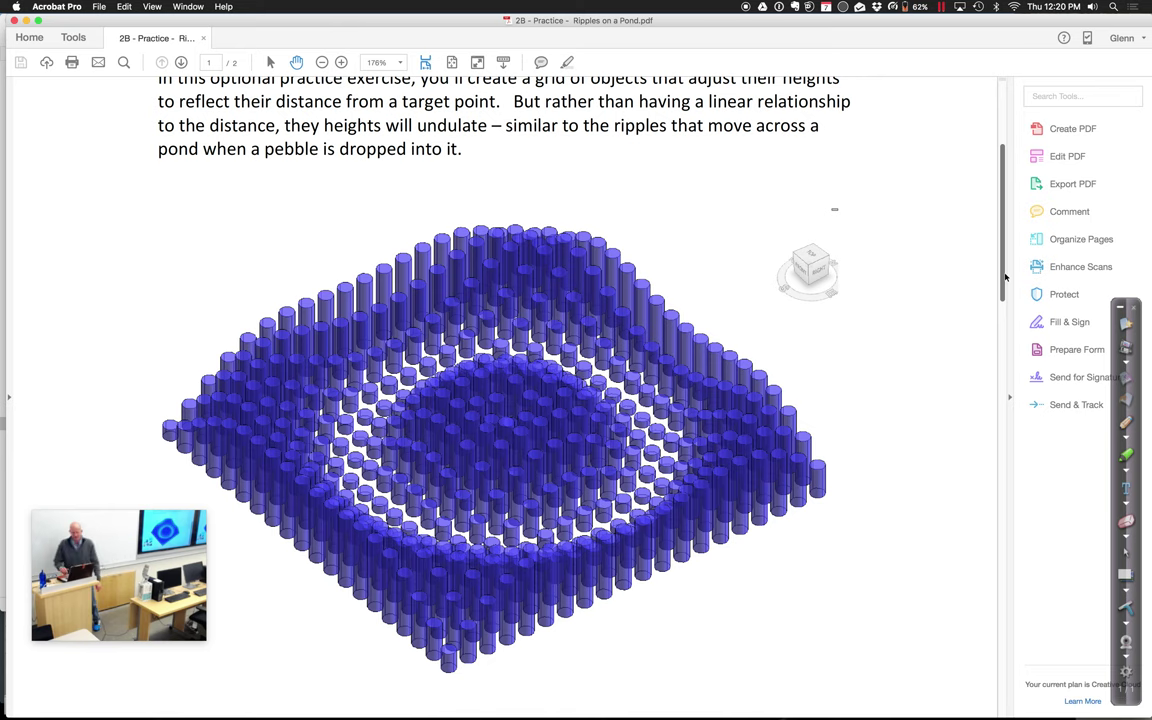
scroll(1005, 282, "down", 2)
left_click_drag(1005, 287, 1005, 612)
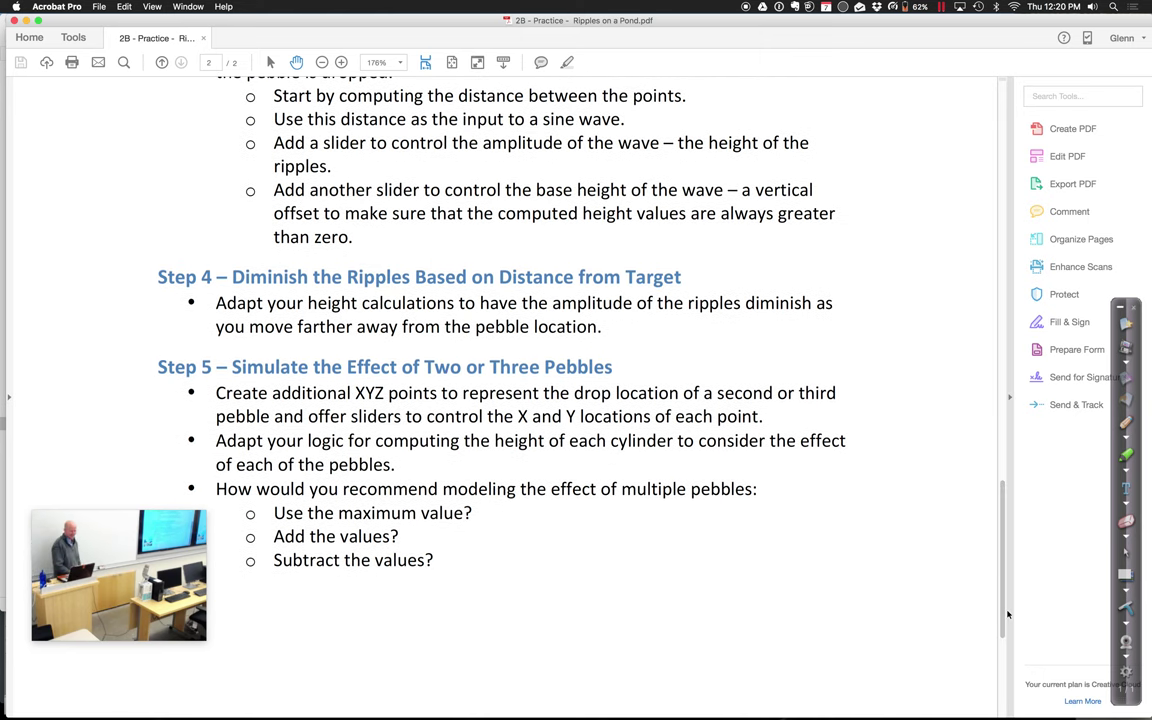